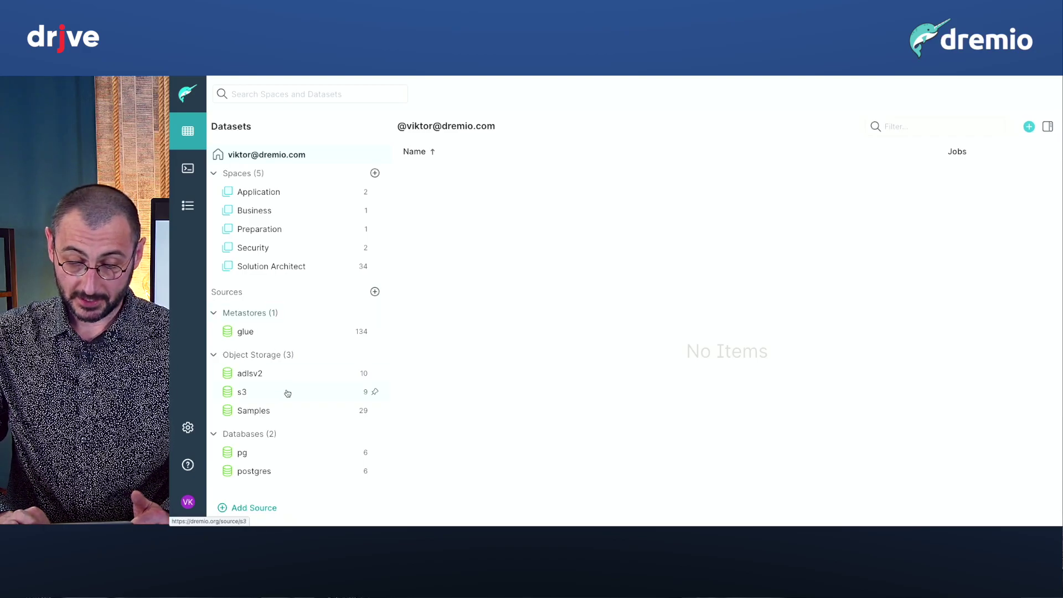
left_click(258, 510)
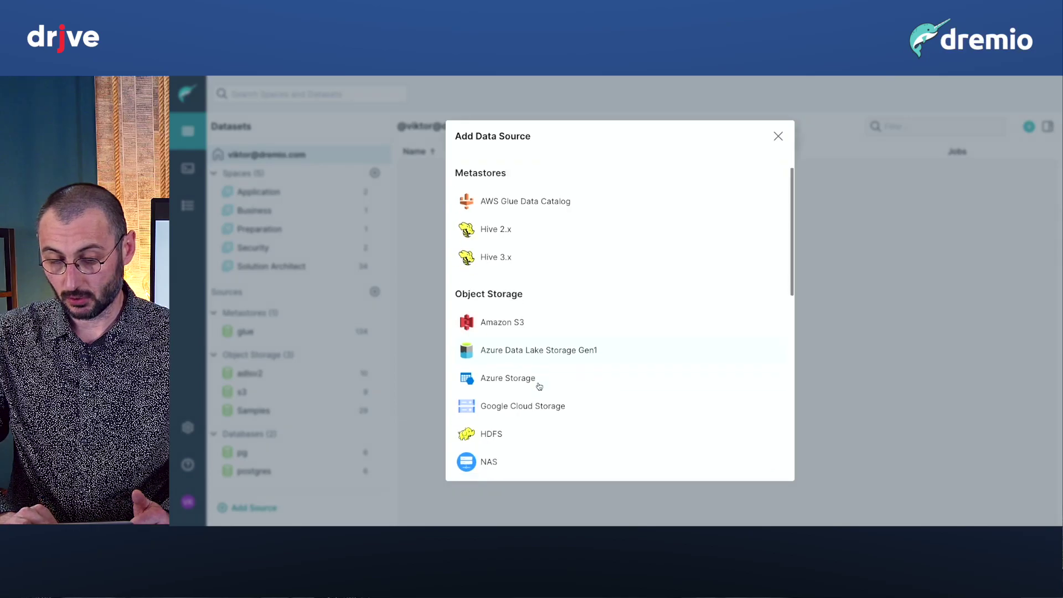
scroll(538, 385, "down", 3)
scroll(538, 386, "down", 2)
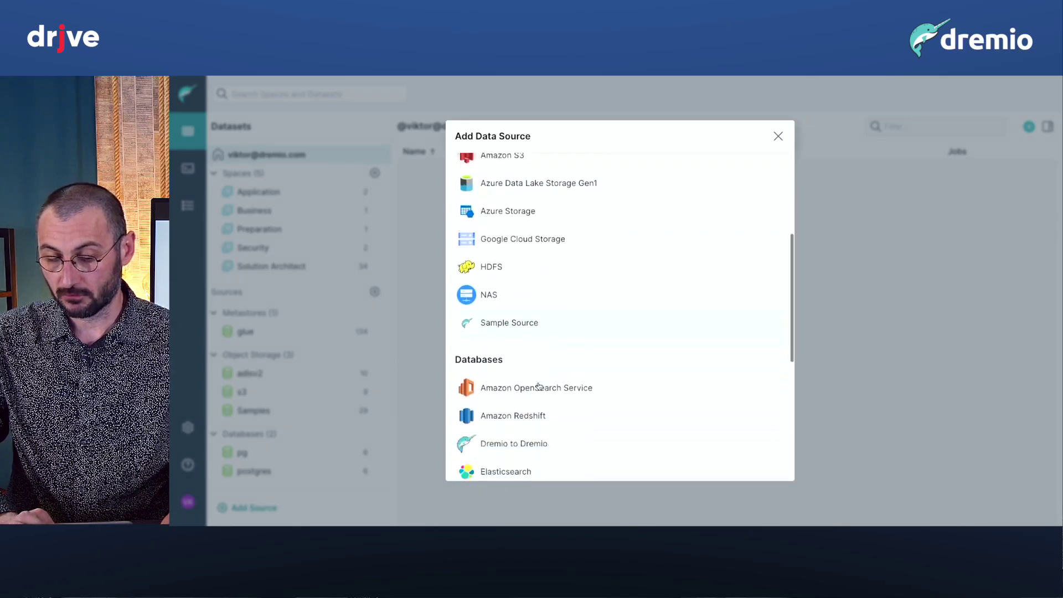
scroll(538, 386, "up", 3)
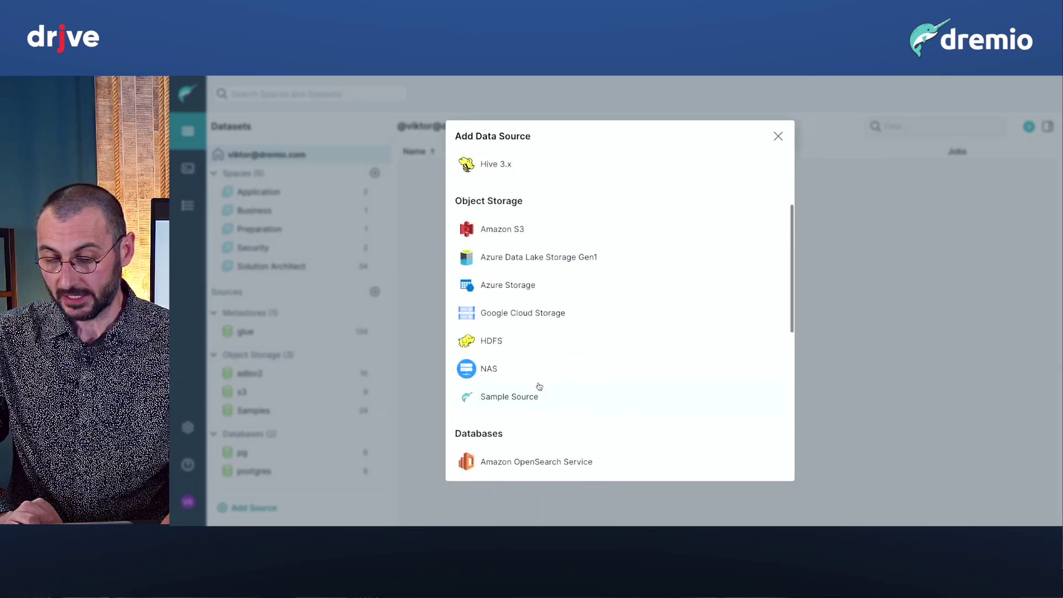
left_click(554, 295)
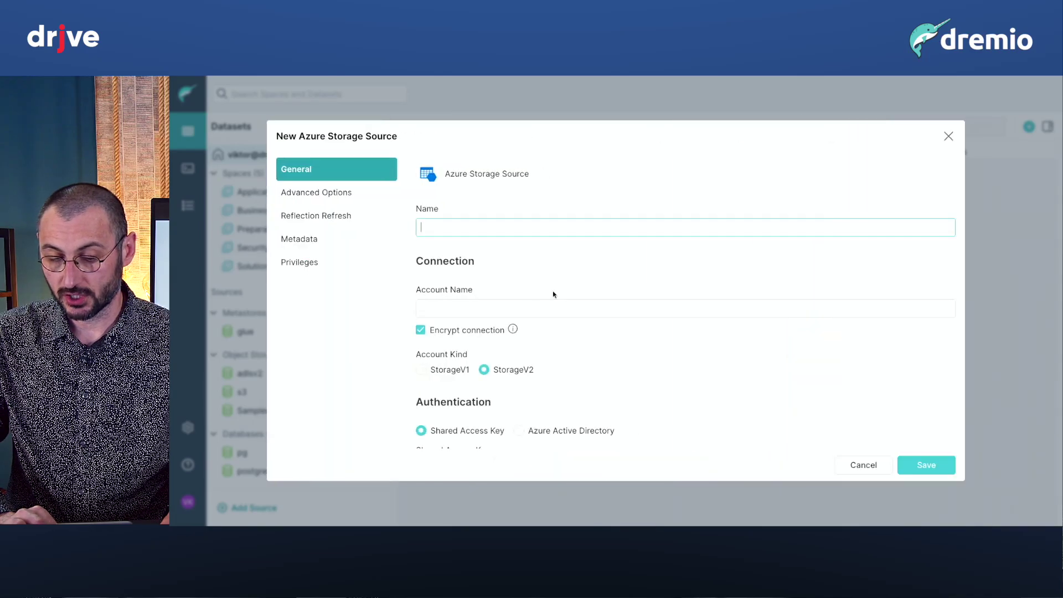
scroll(553, 294, "down", 2)
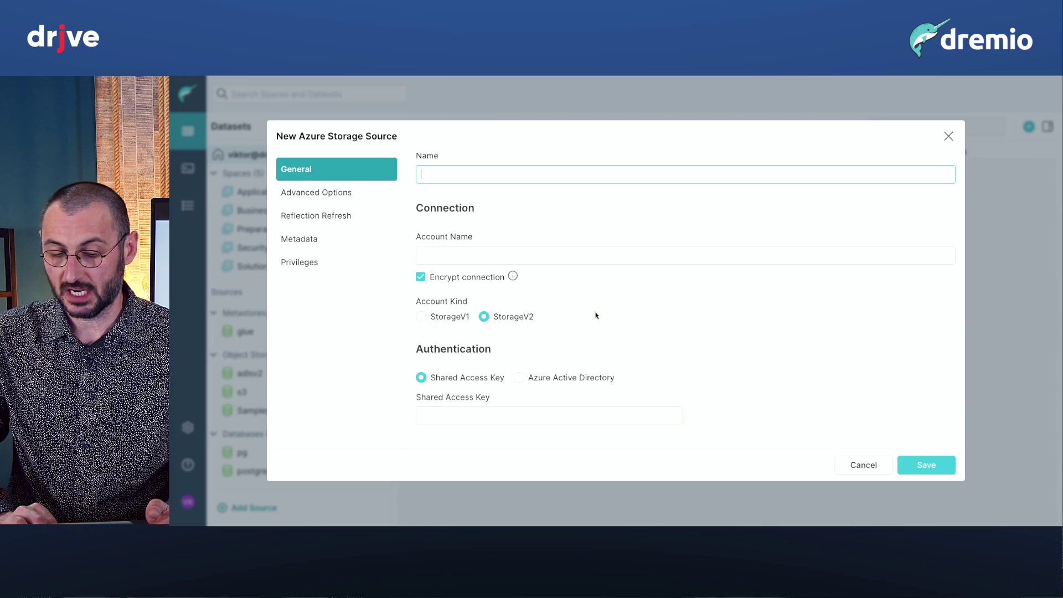
left_click(948, 136)
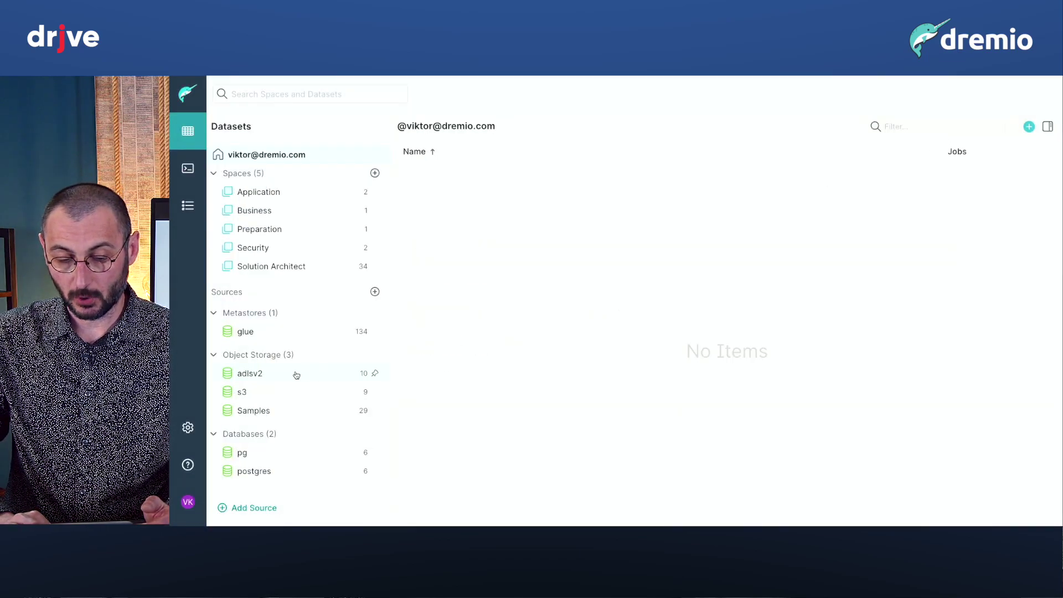
Open the dremio folder in the adlsv2 source and scroll through its contents.
left_click(289, 375)
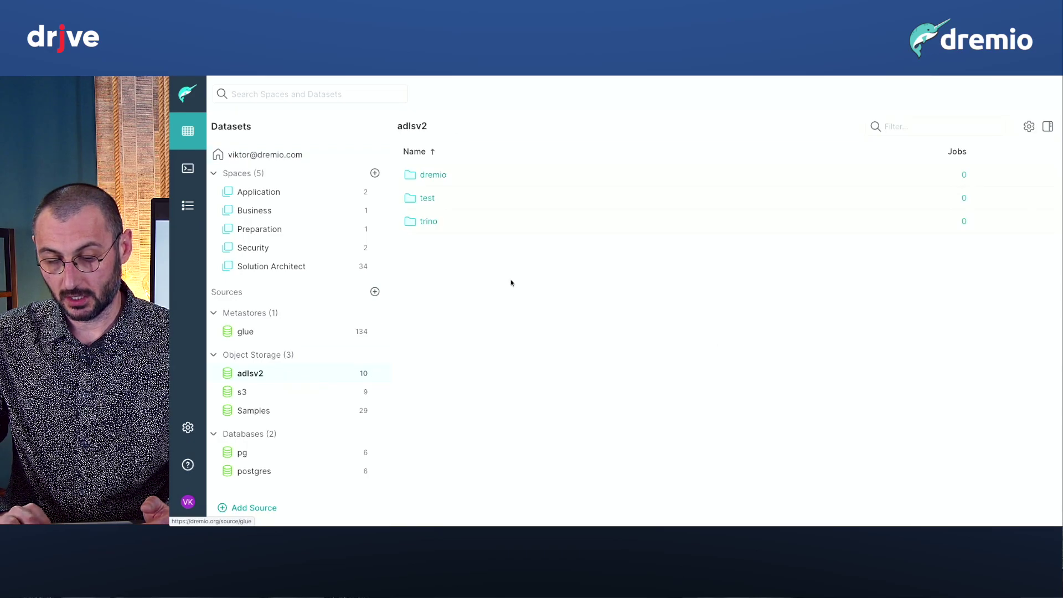
left_click(433, 175)
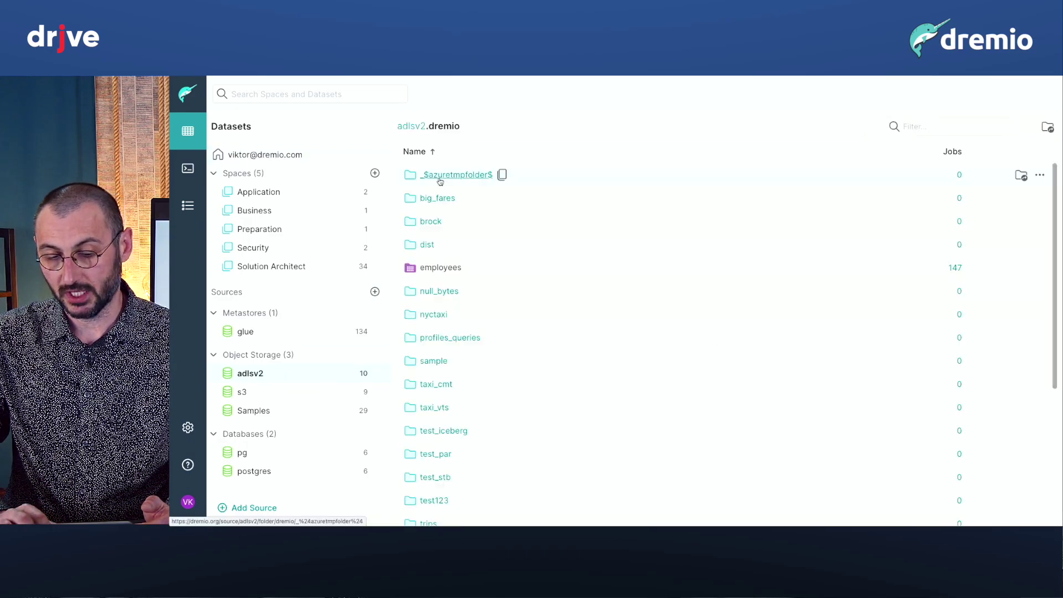
scroll(480, 371, "down", 1)
scroll(480, 371, "down", 1)
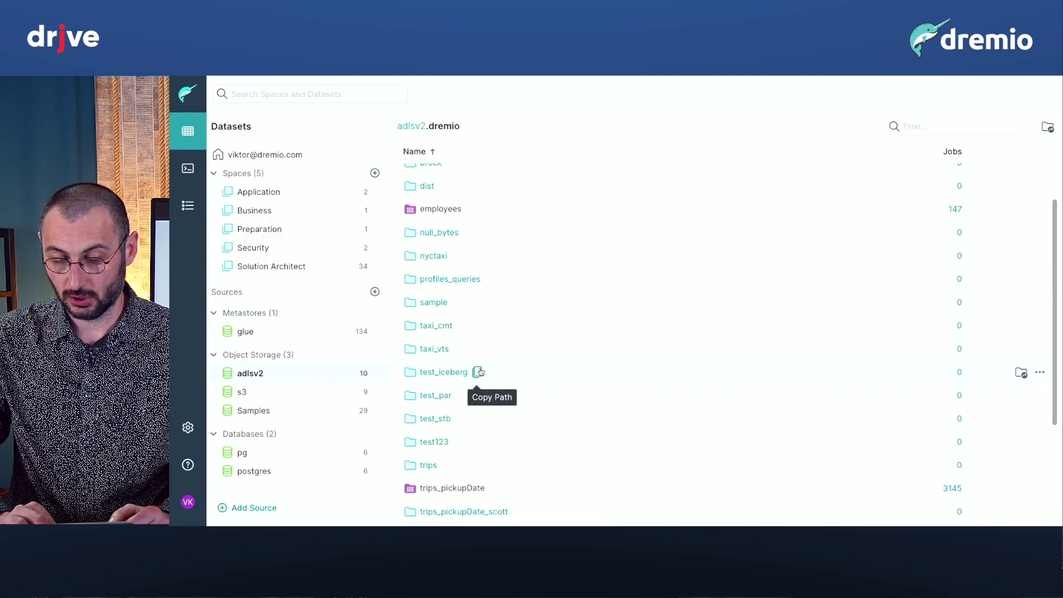
scroll(604, 400, "down", 1)
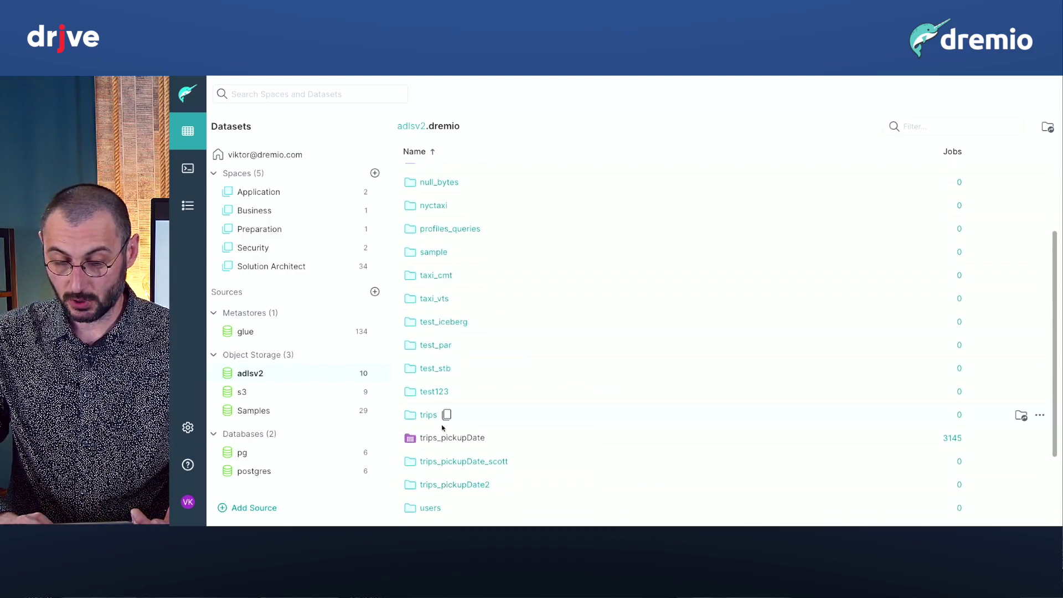
Open the trips folder in adlsv2.dremio to browse its parquet files.
left_click(429, 415)
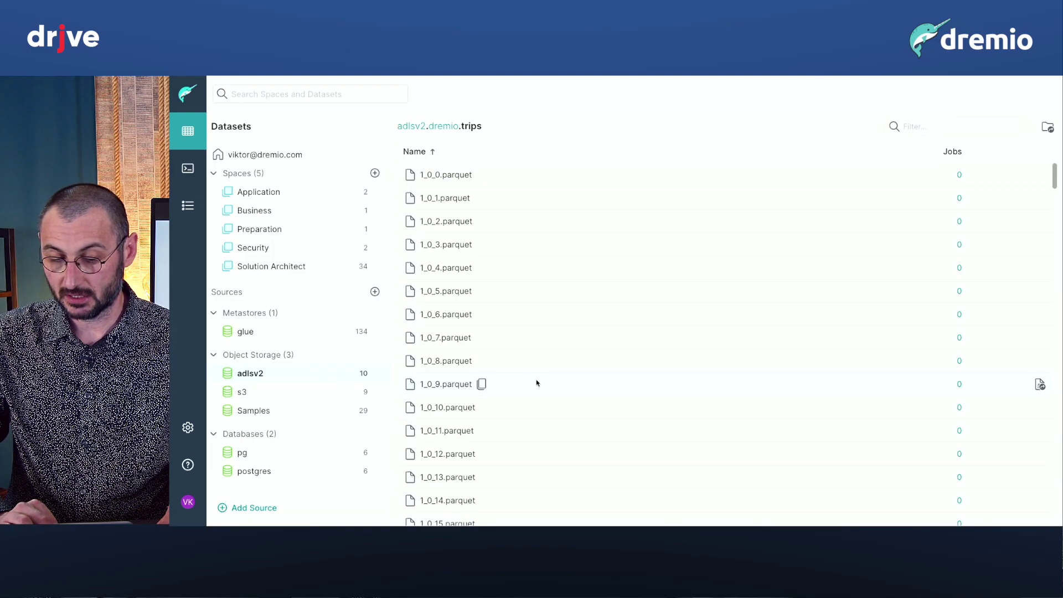
scroll(535, 382, "left", 3)
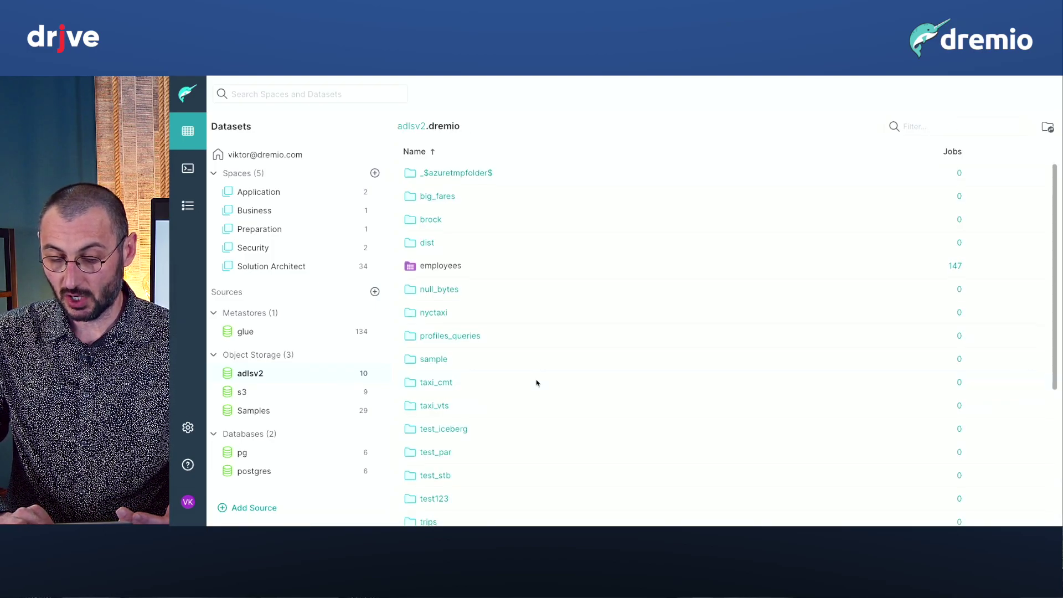
scroll(536, 383, "down", 1)
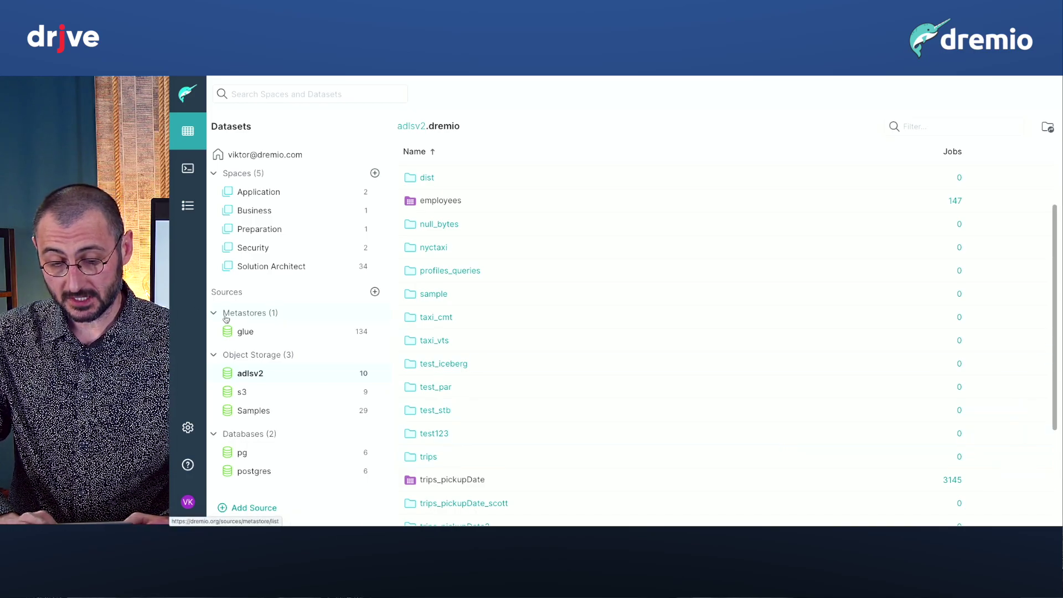
scroll(262, 329, "down", 1)
scroll(263, 330, "up", 1)
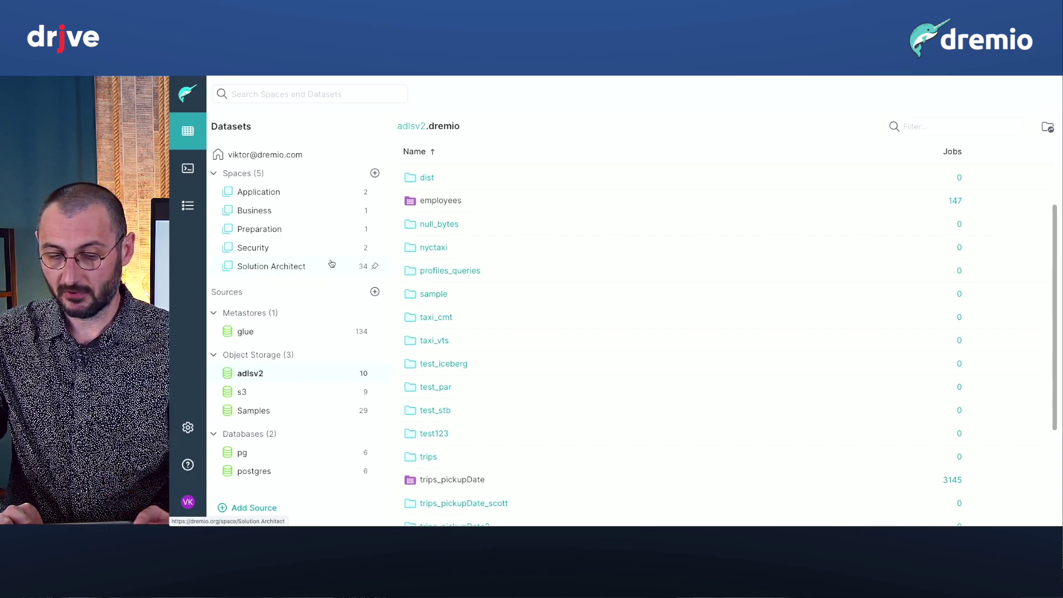
Look inside a personal folder of the Solution Architect space, then return to the home space.
left_click(269, 266)
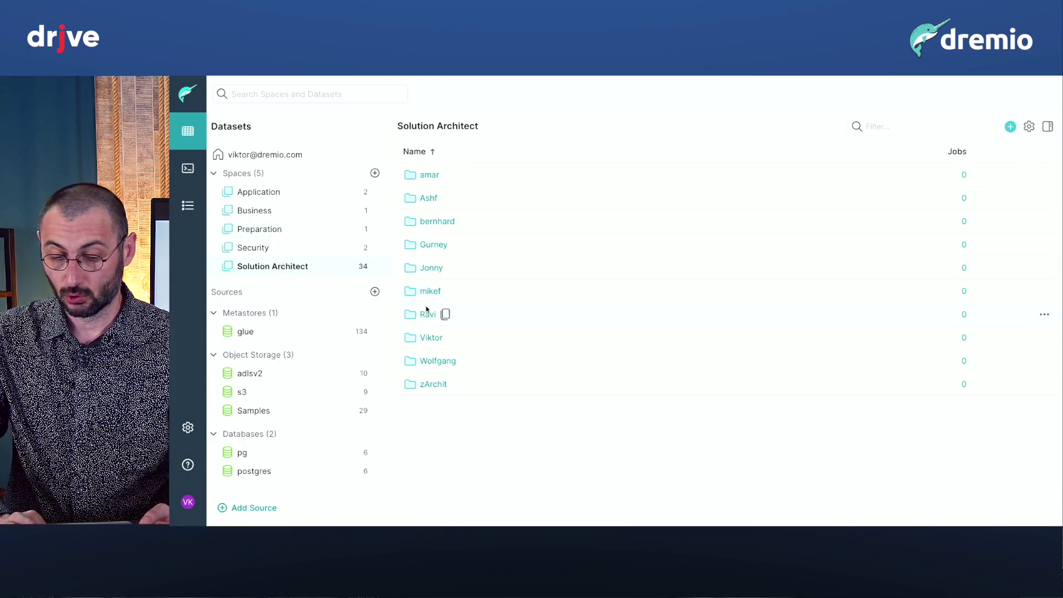
left_click(431, 338)
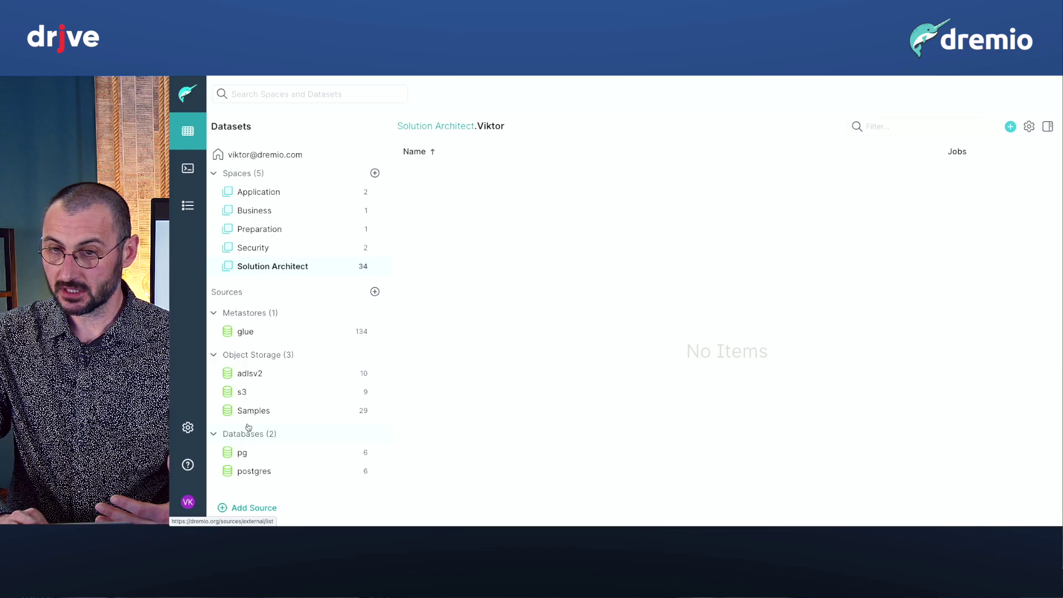
left_click(298, 157)
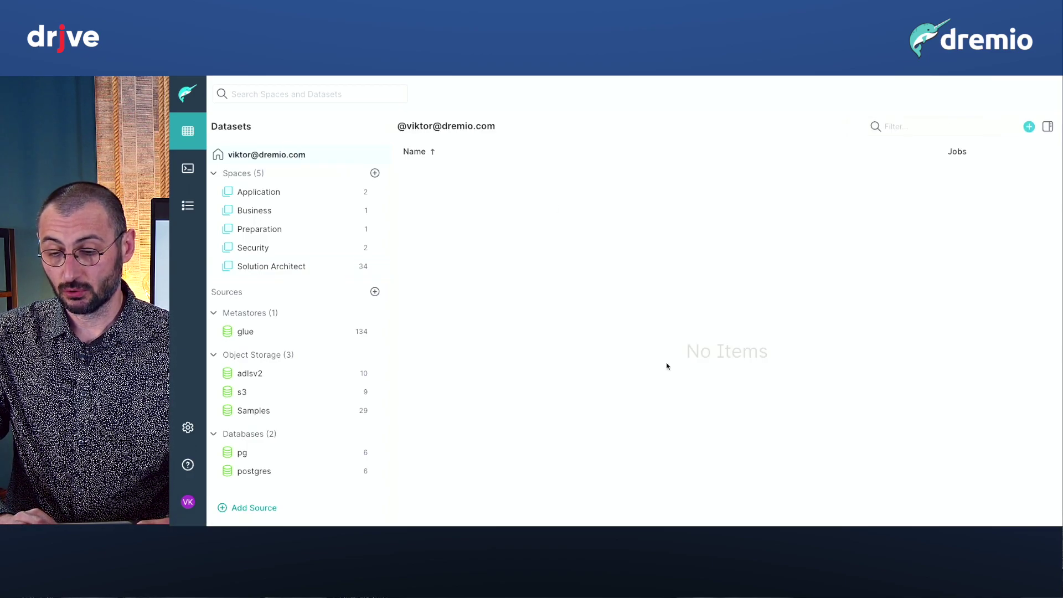
Upload the local file persons.csv to the home space.
left_click(1028, 126)
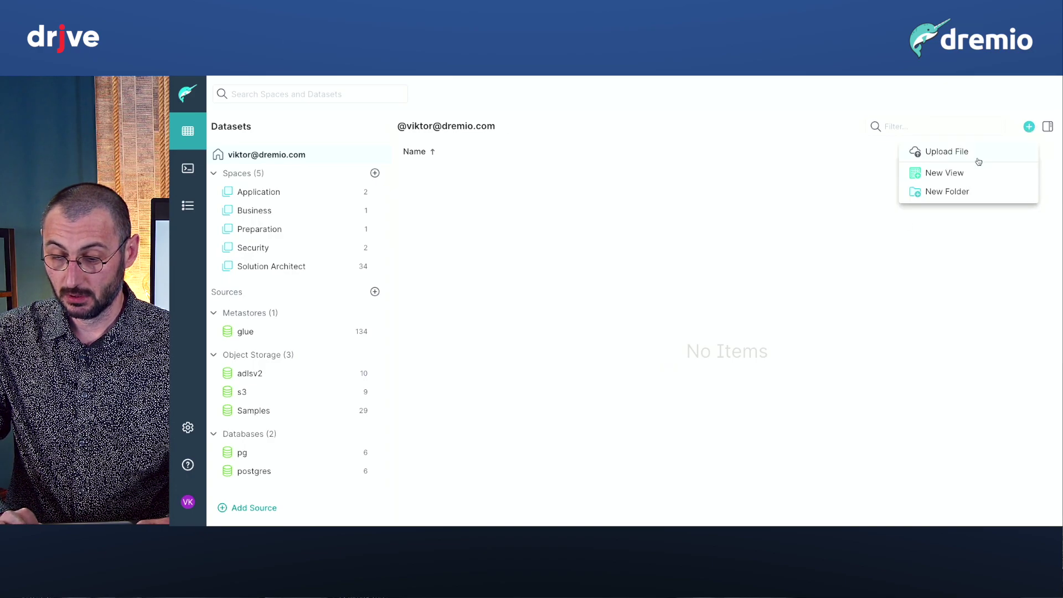
left_click(963, 156)
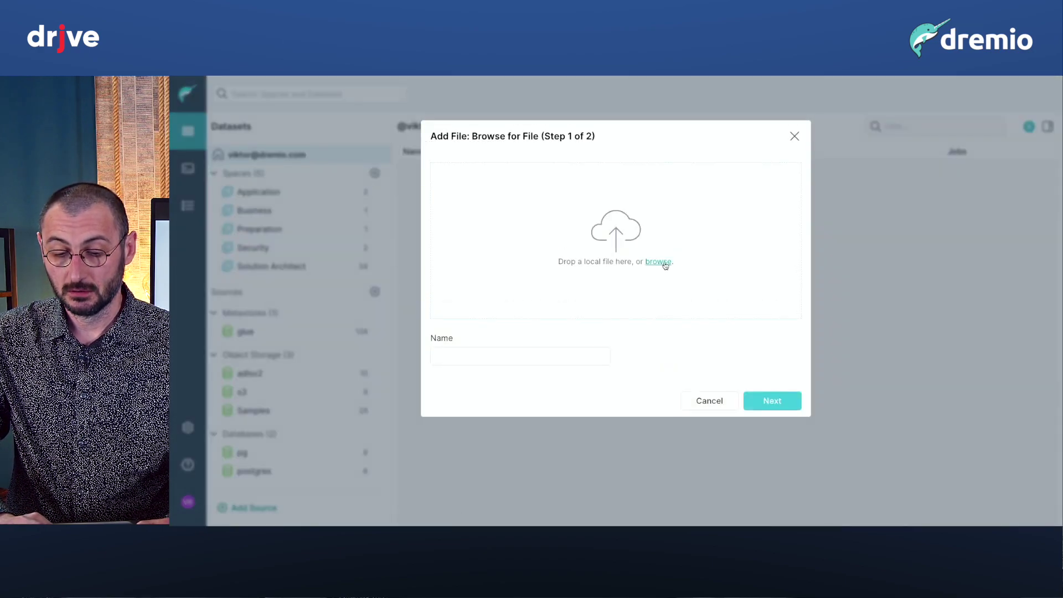
left_click(659, 263)
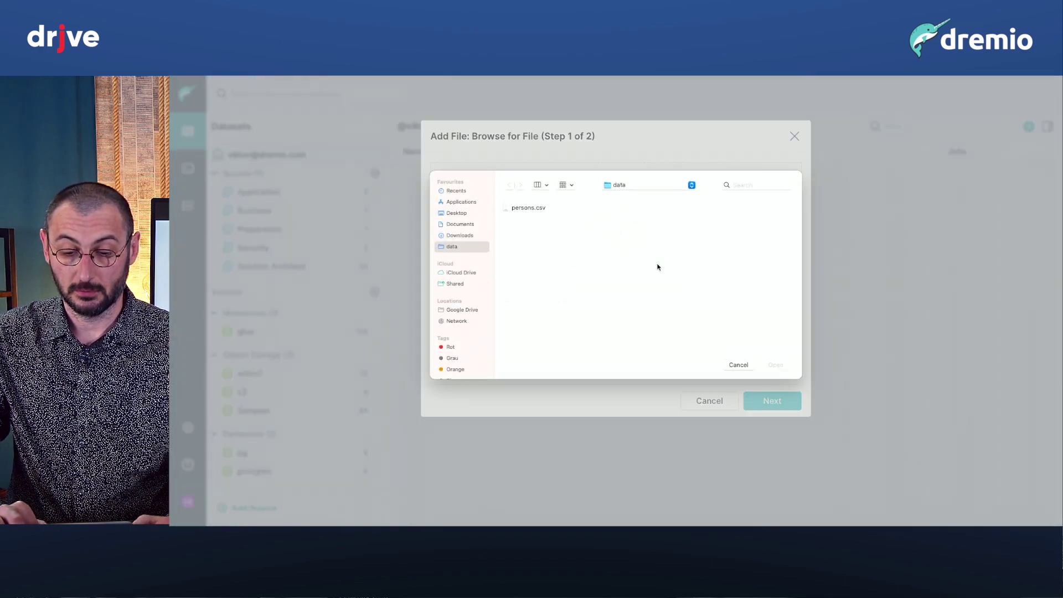
left_click(534, 213)
left_click(776, 365)
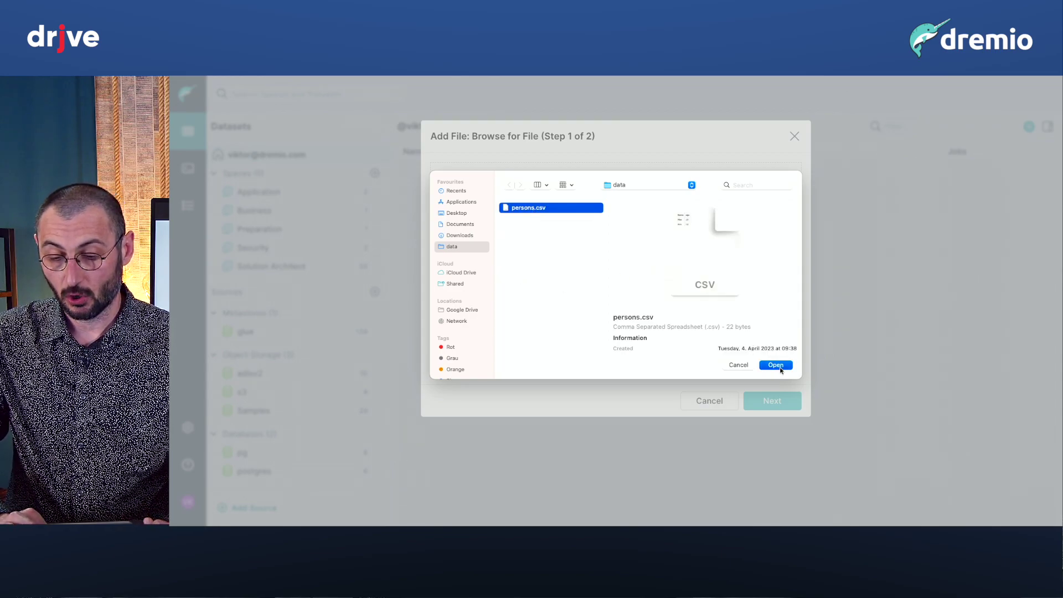
Set LF - Unix/Linux line endings, extract field names from the first row, and save the dataset.
left_click(761, 400)
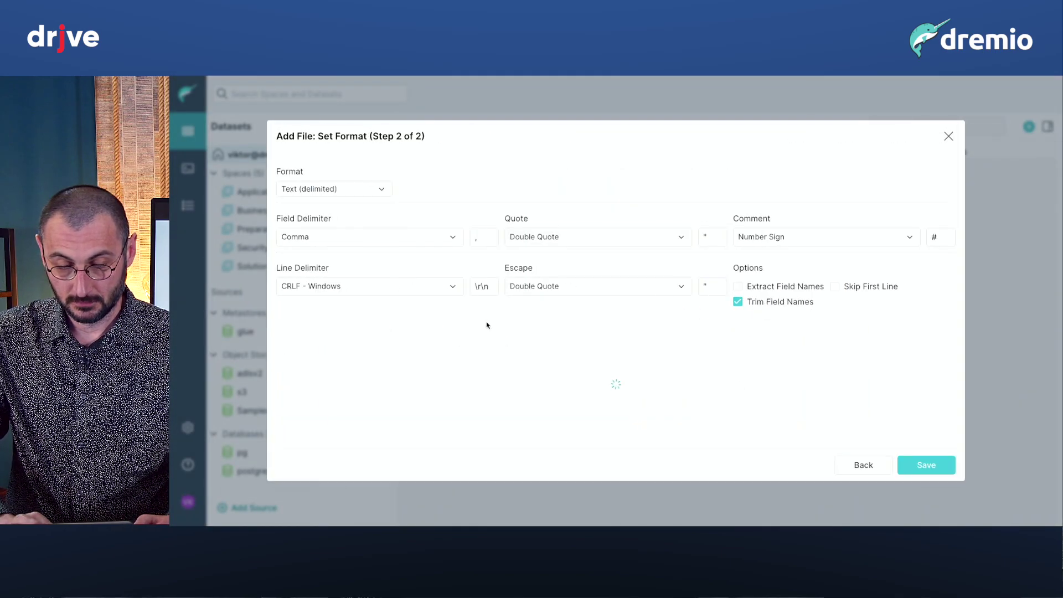
left_click(447, 285)
left_click(432, 330)
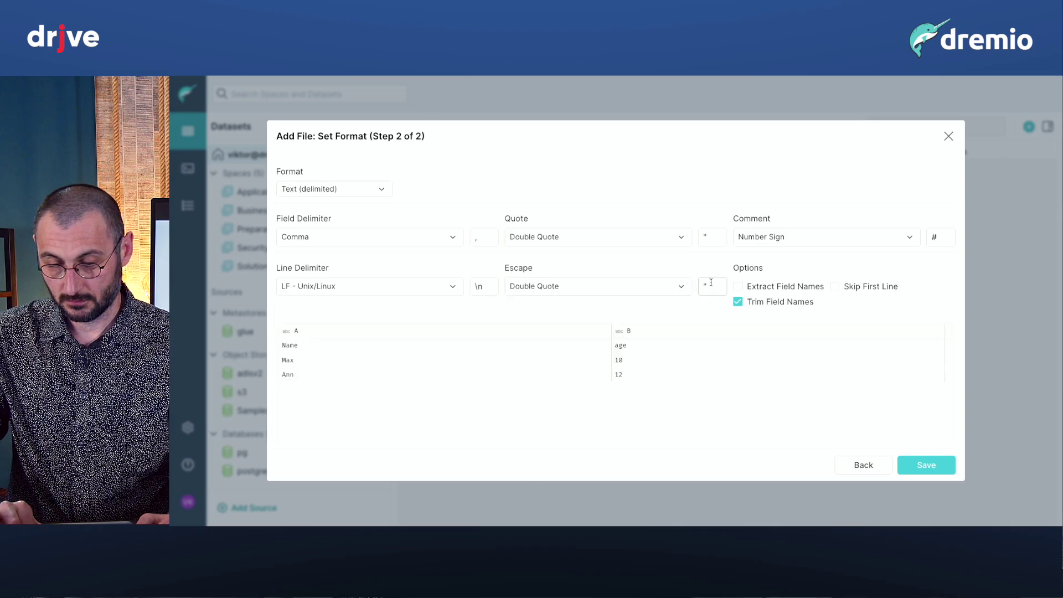
left_click(749, 285)
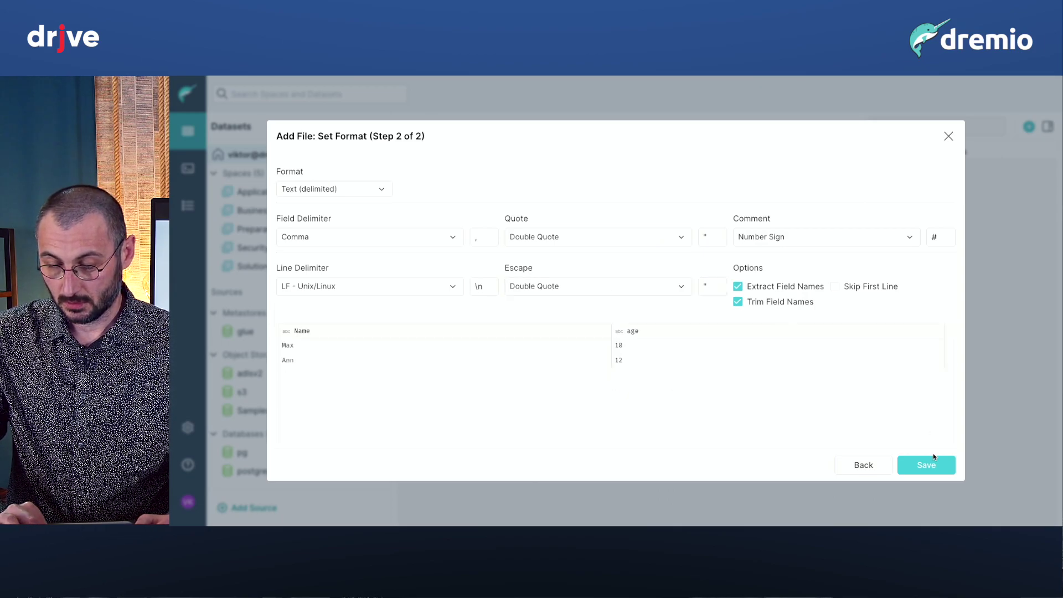
left_click(933, 464)
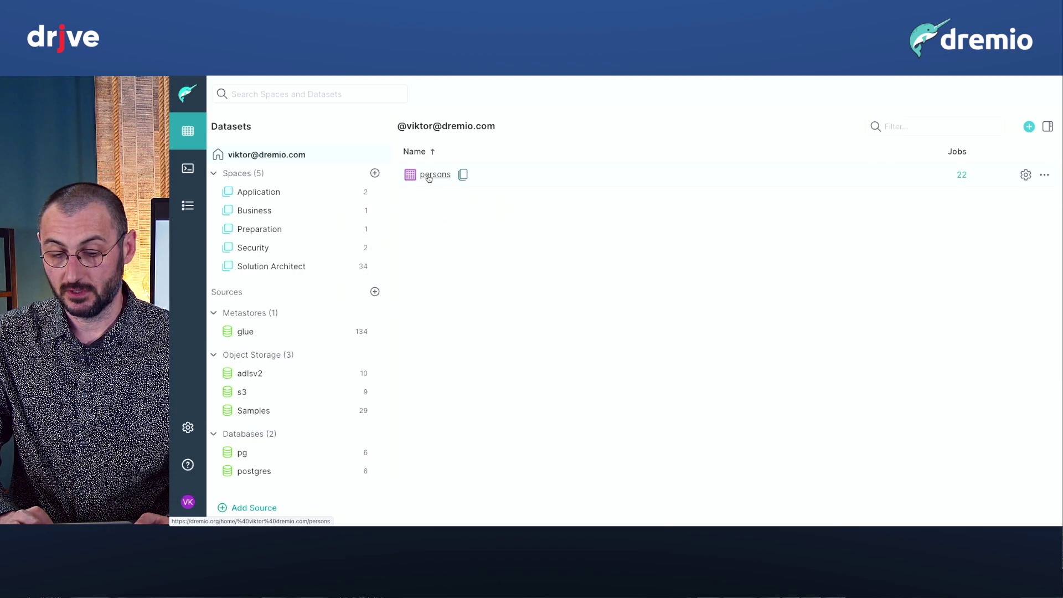
mouse_move(430, 176)
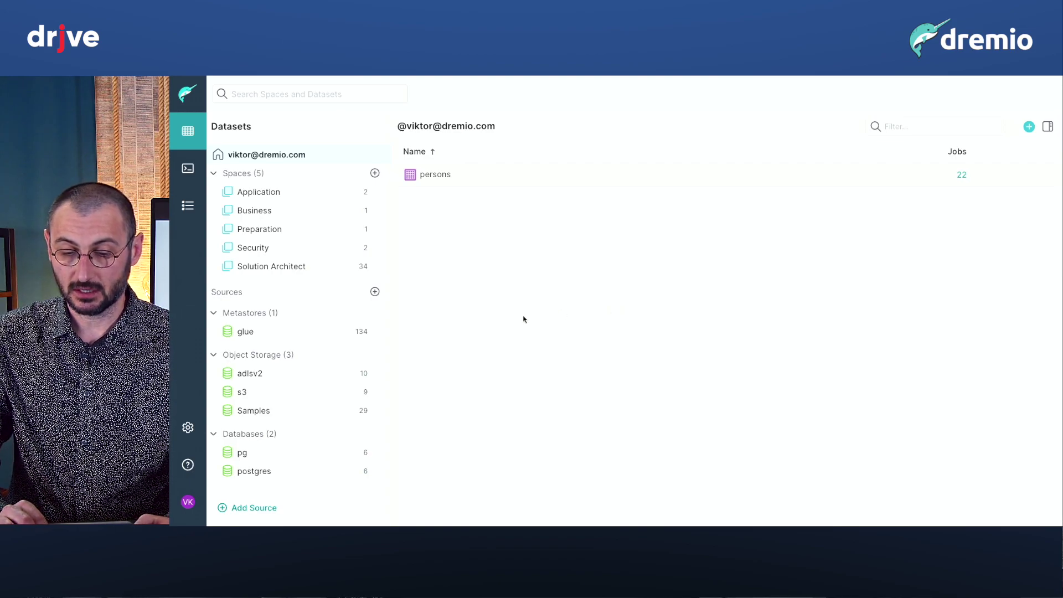
left_click(335, 100)
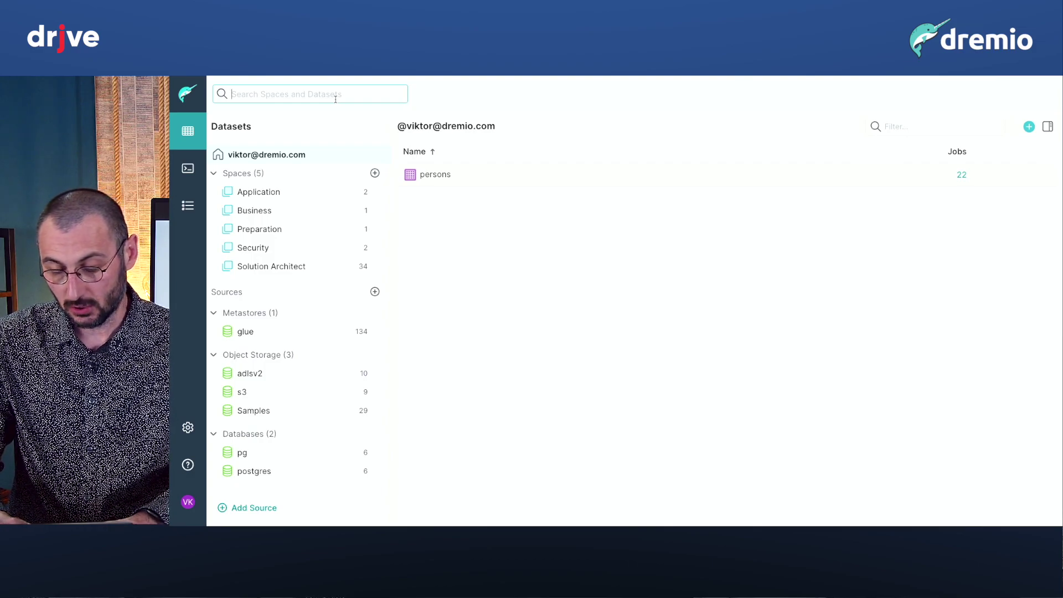
Search datasets for 'Gold', then for 'Trips' to list NYC Trips, nyc_trips and trips_pickupDate.
type("Gold")
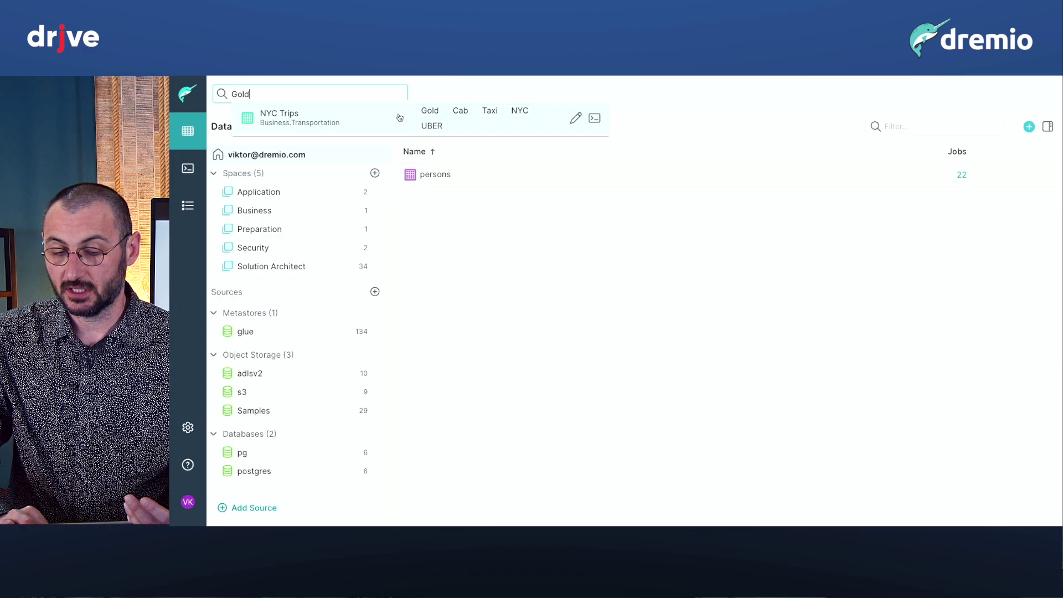
mouse_move(399, 117)
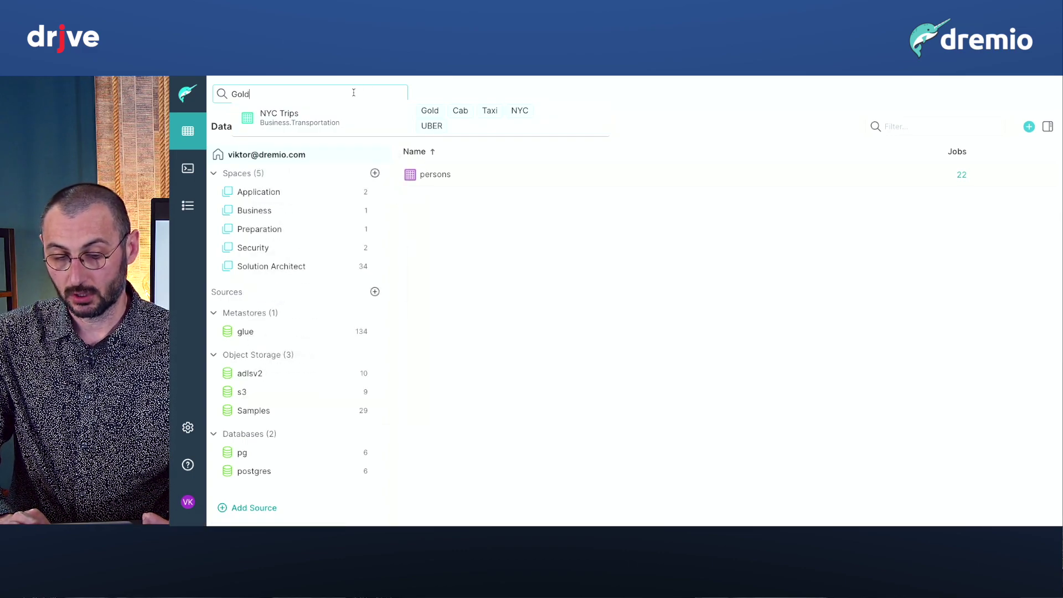
key("BackSpace")
key("BackSpace")
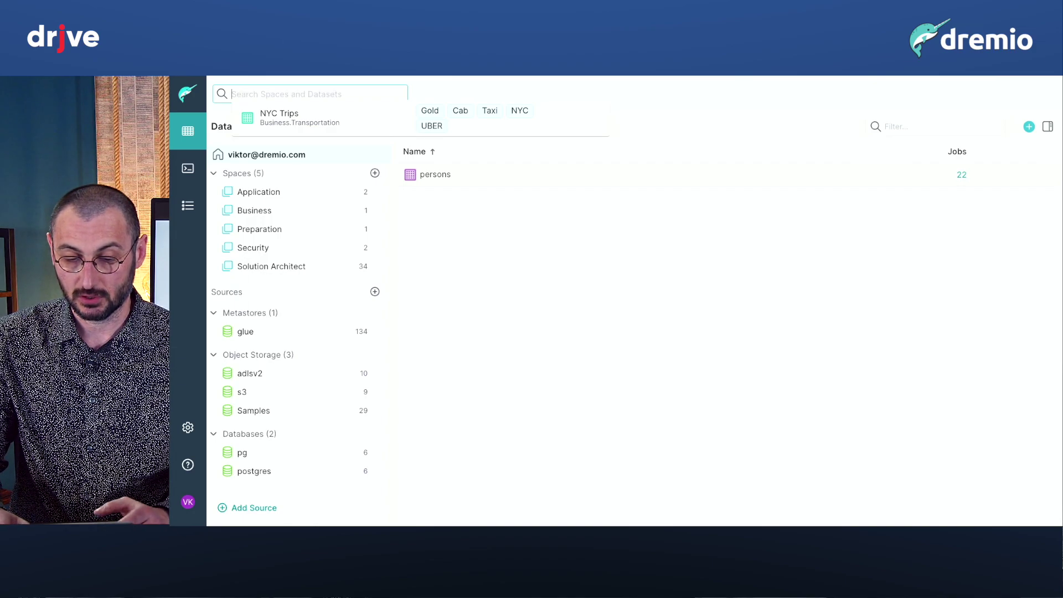
type("Trips")
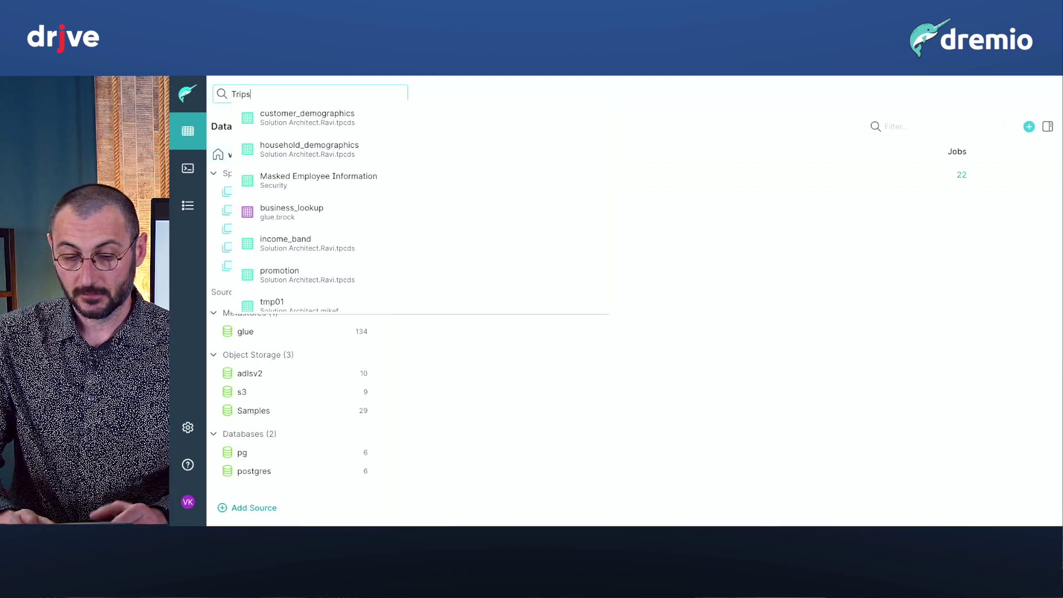
scroll(335, 182, "down", 3)
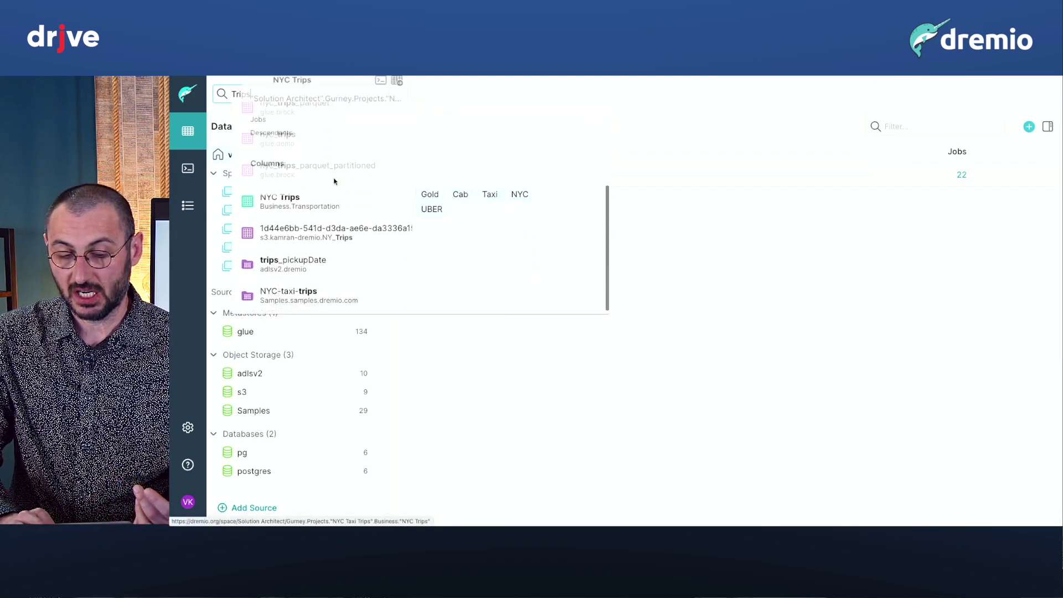
Open NYC Trips from Business.Transportation and preview its 80,000 rows in an enlarged results grid.
left_click(324, 206)
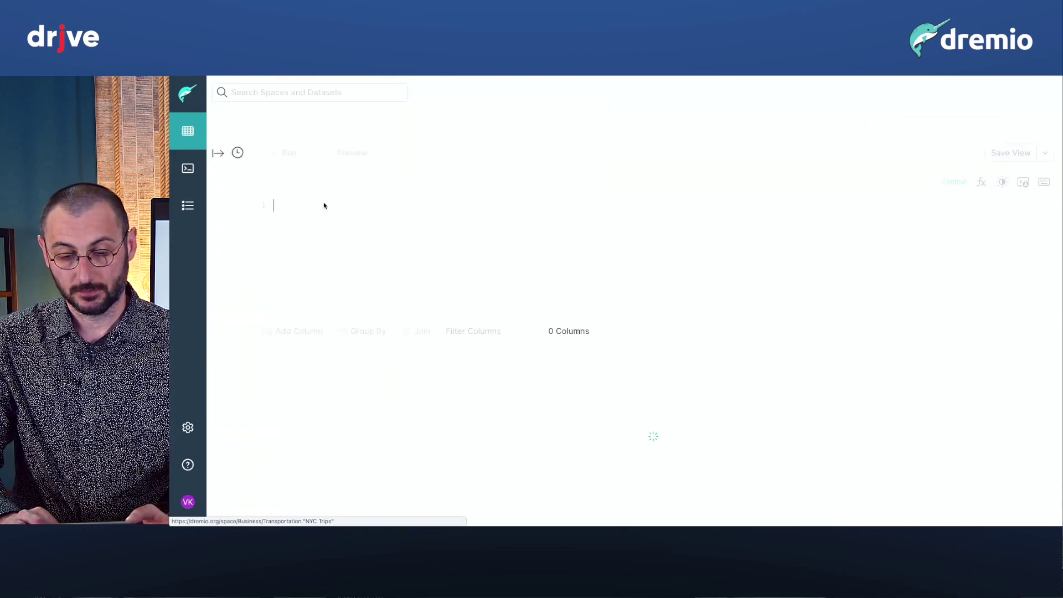
left_click(358, 152)
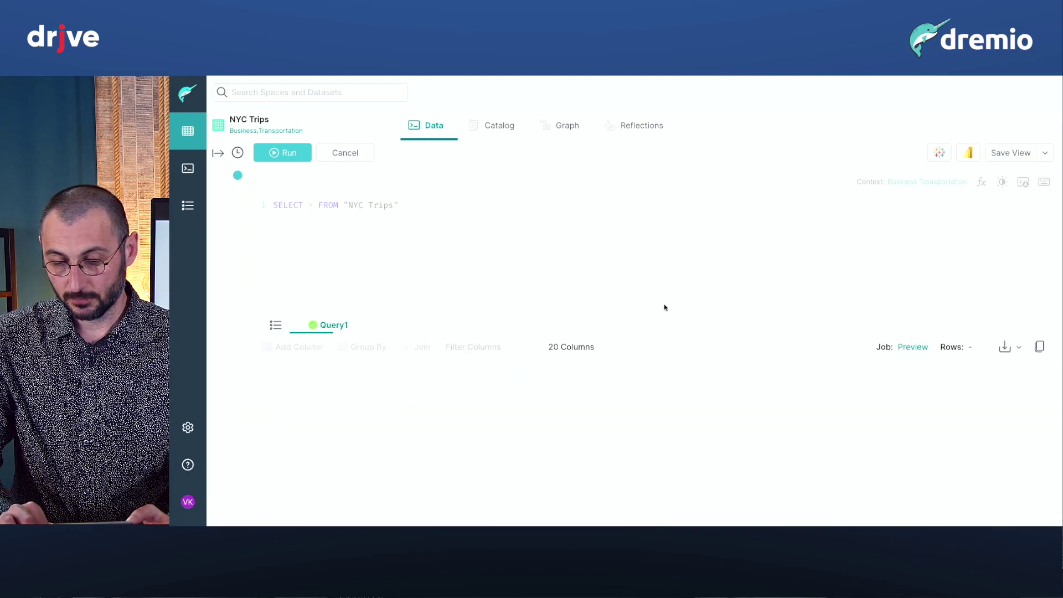
left_click_drag(650, 230, 650, 224)
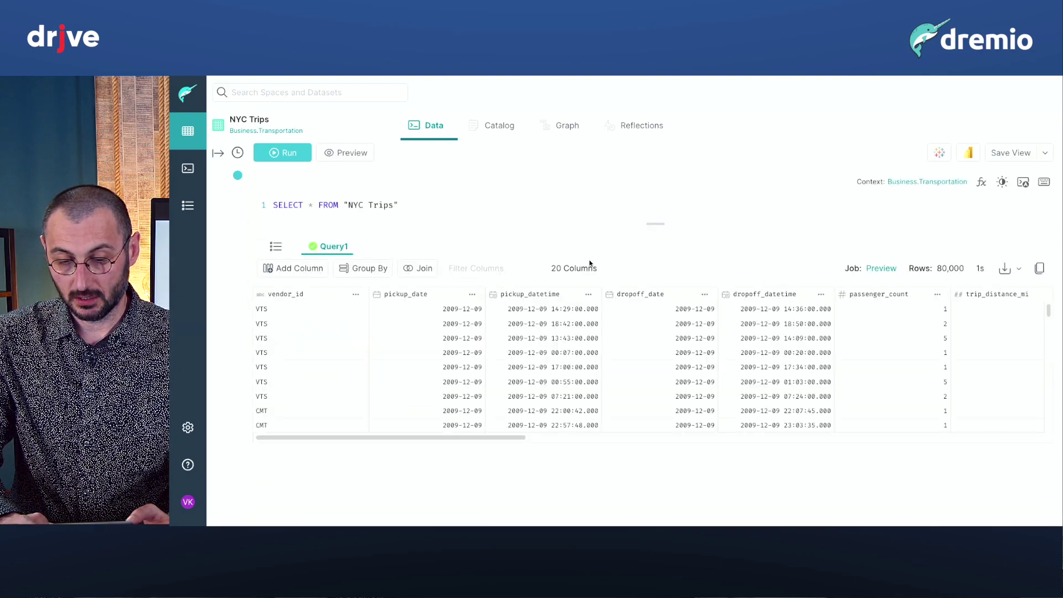
scroll(518, 390, "down", 1)
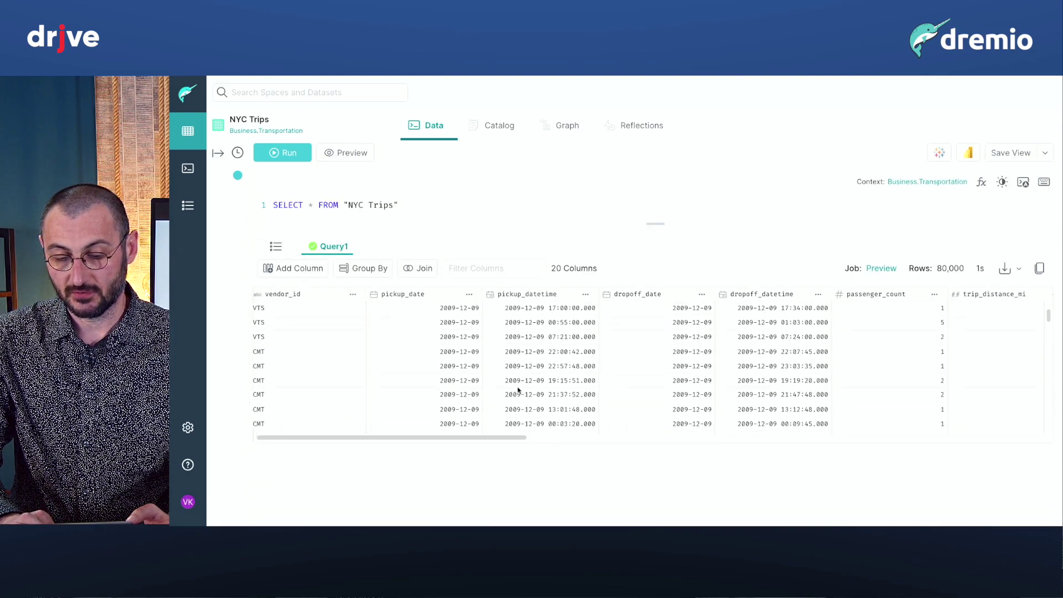
scroll(518, 389, "up", 1)
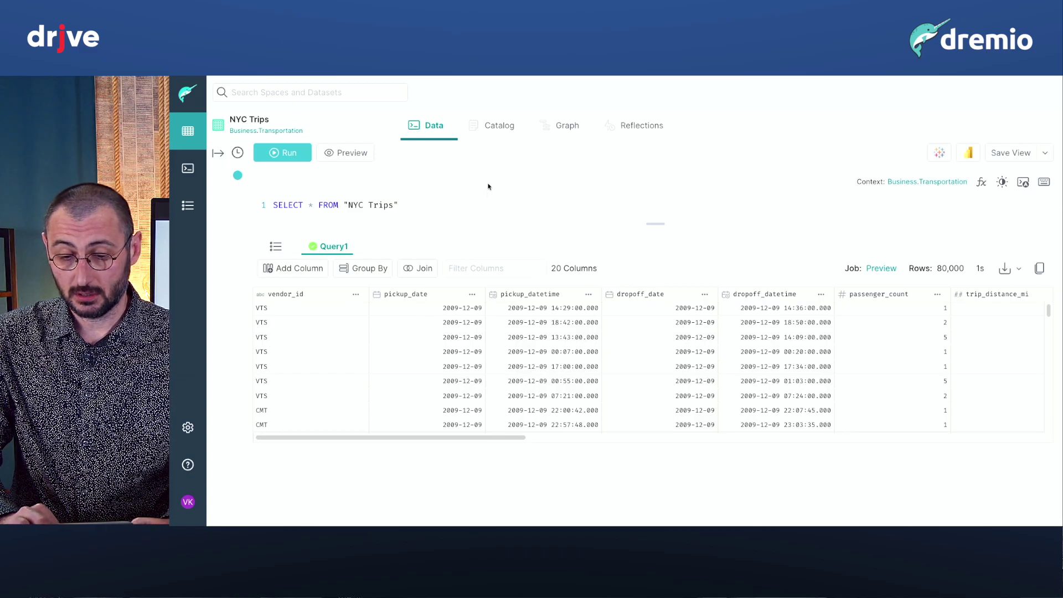
Show the NYC Trips Catalog and read through its taxi wiki, tags and 20 columns.
left_click(502, 127)
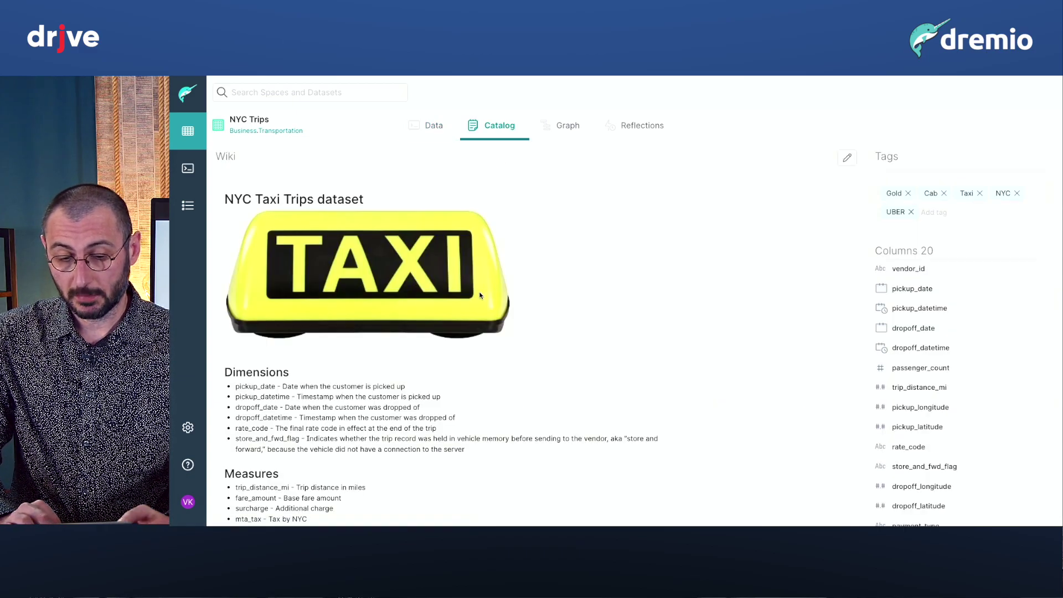
scroll(480, 295, "down", 1)
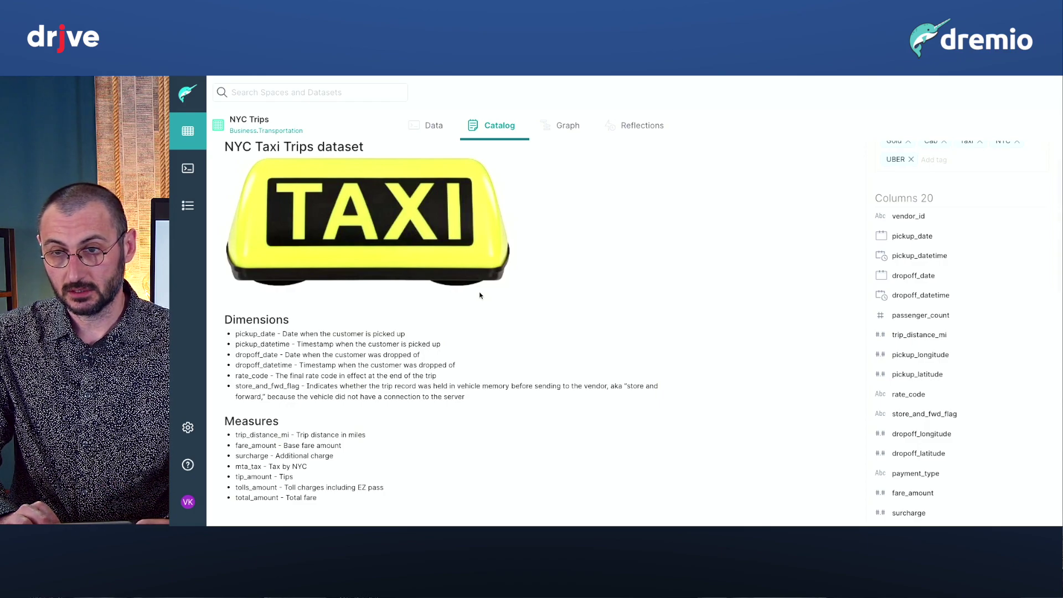
scroll(480, 295, "down", 1)
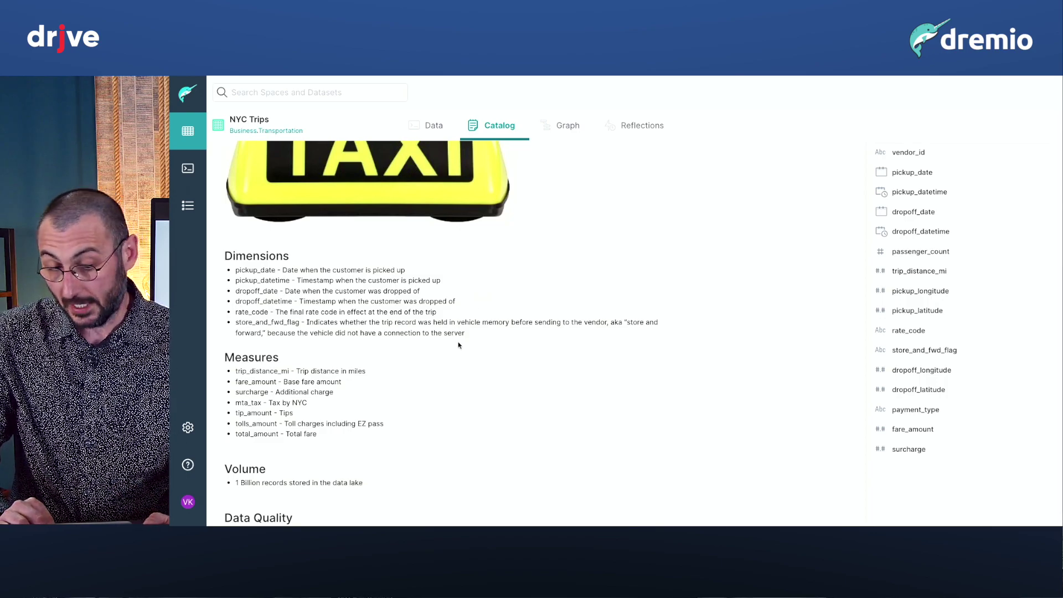
scroll(458, 345, "down", 1)
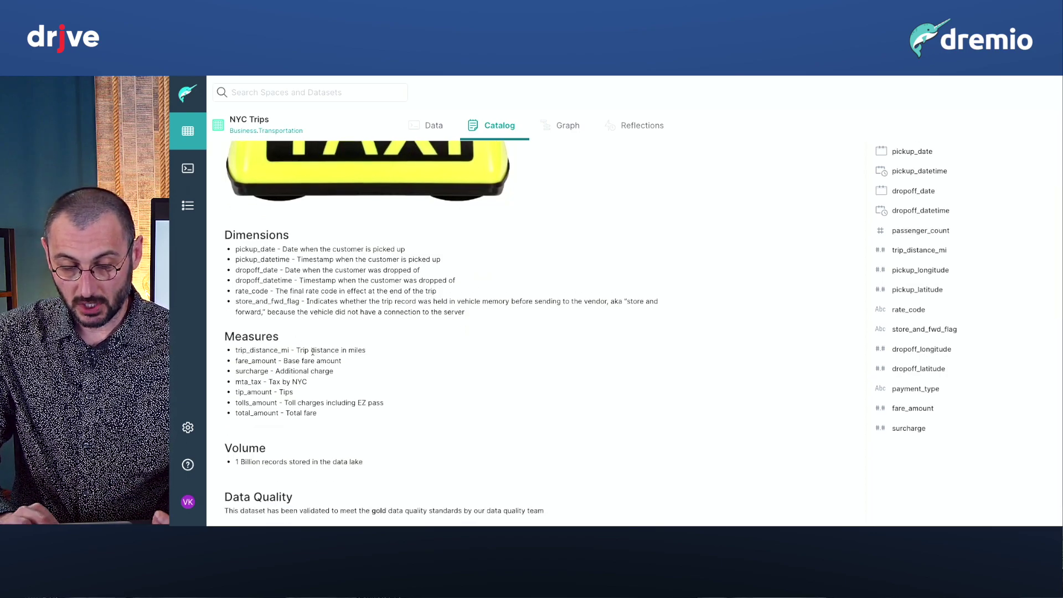
scroll(313, 352, "down", 1)
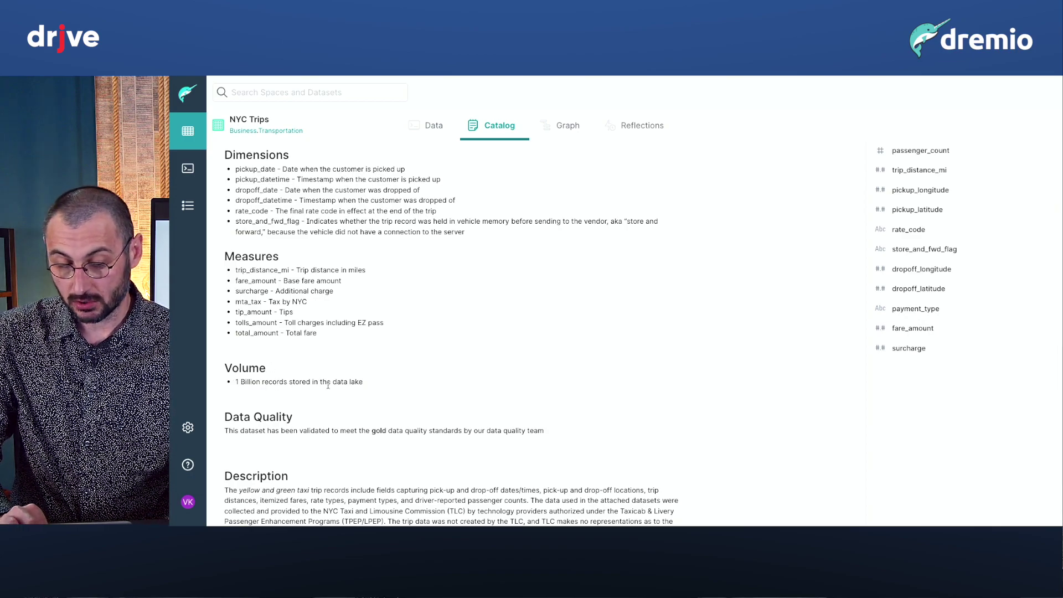
scroll(368, 388, "down", 1)
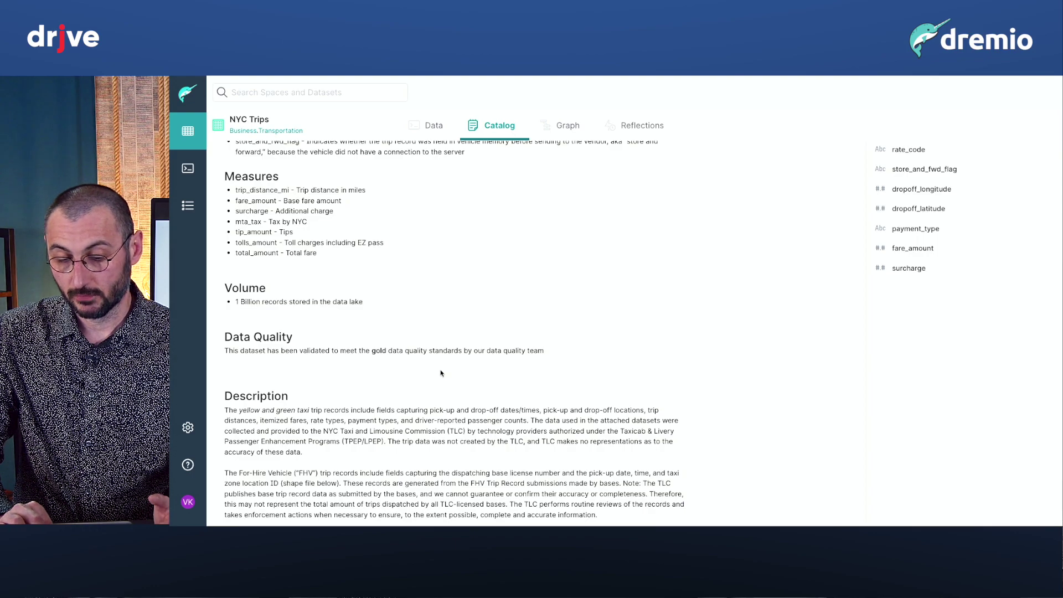
scroll(441, 373, "down", 1)
scroll(441, 371, "up", 5)
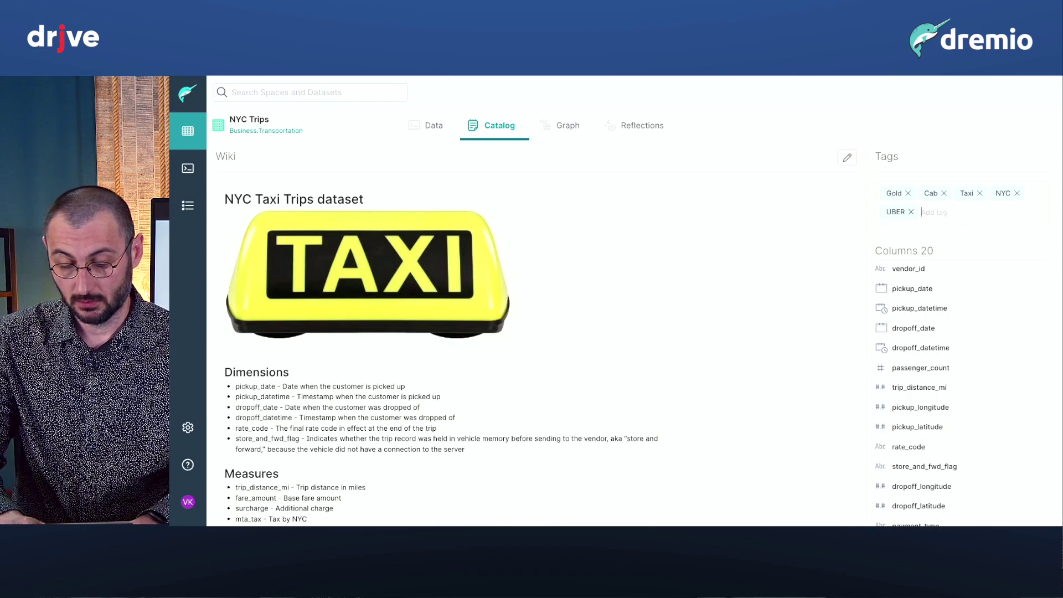
Add the tag 4711 to the NYC Trips dataset.
left_click(921, 212)
type("4711")
key("Return")
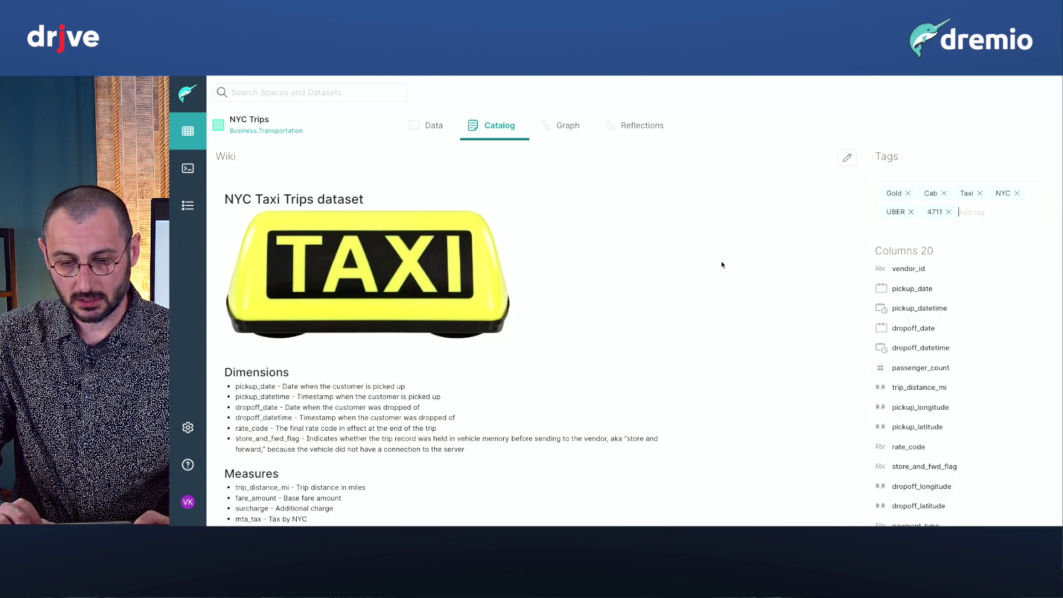
Search for 4711 to find the dataset, then remove the 4711 tag.
left_click(350, 91)
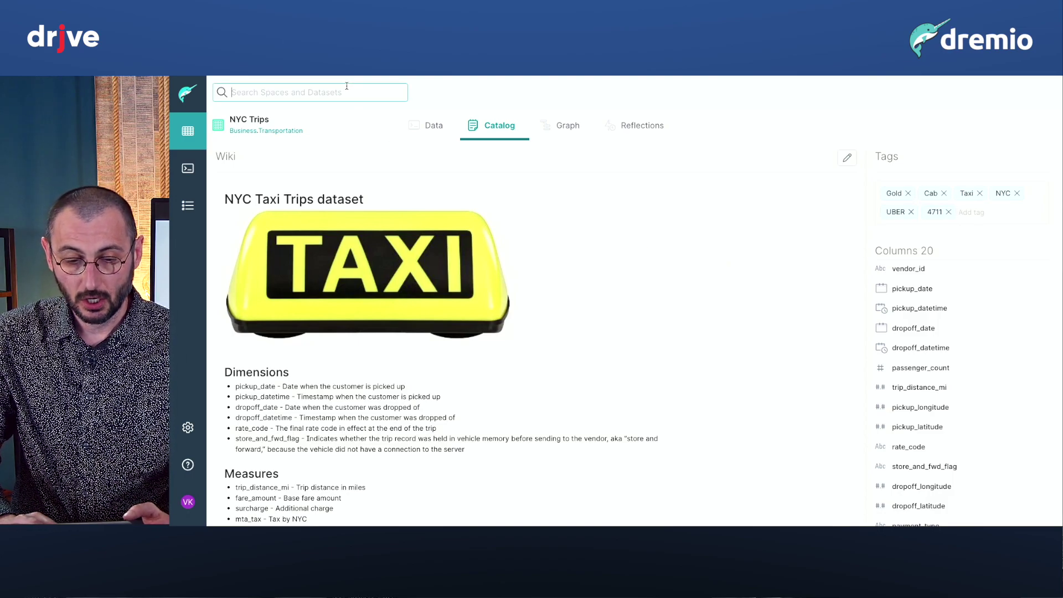
type("4711")
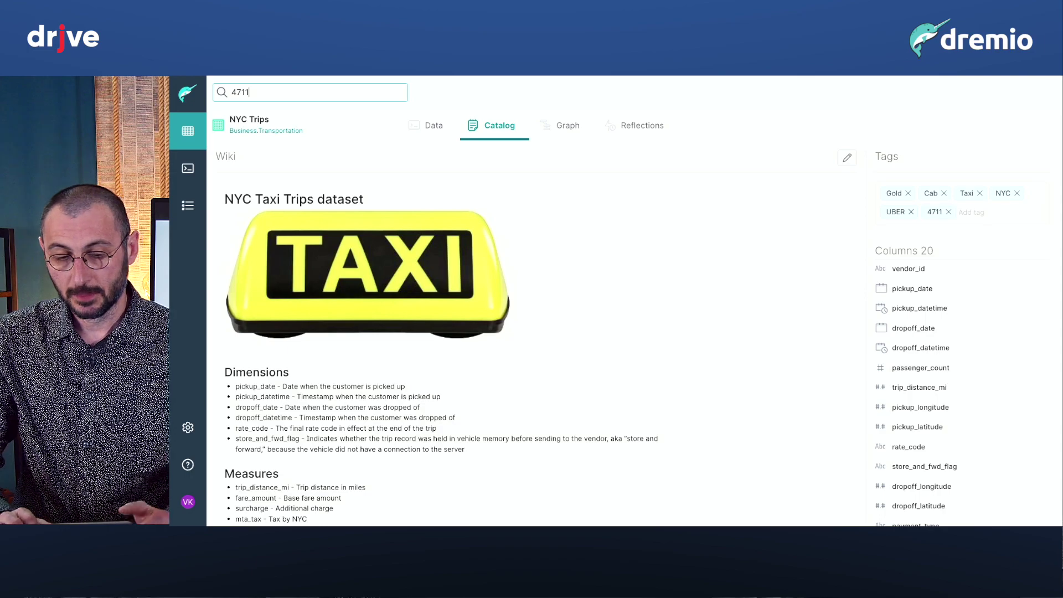
mouse_move(354, 118)
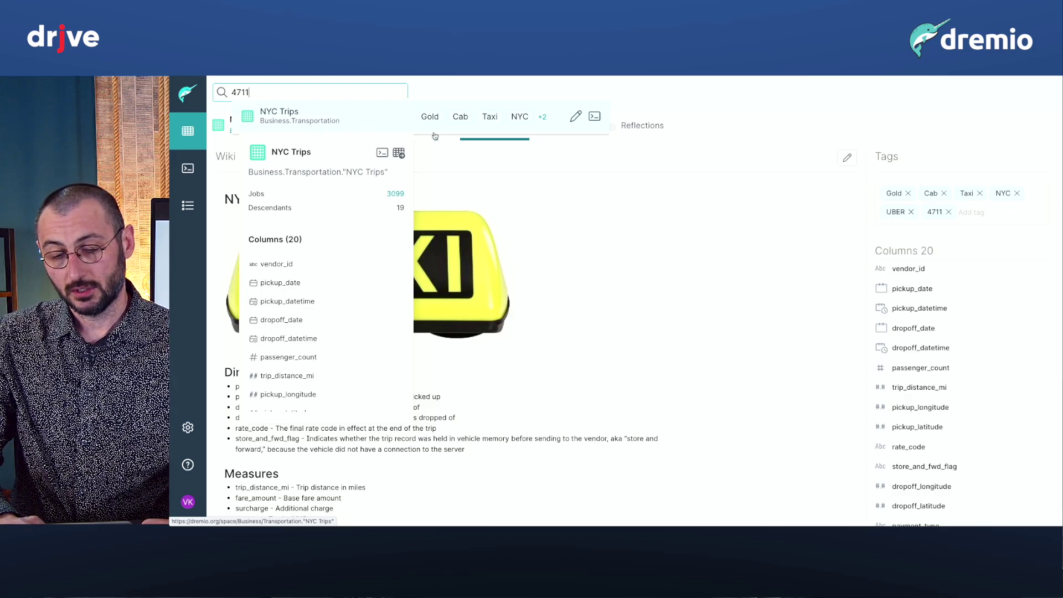
left_click(948, 212)
left_click(705, 237)
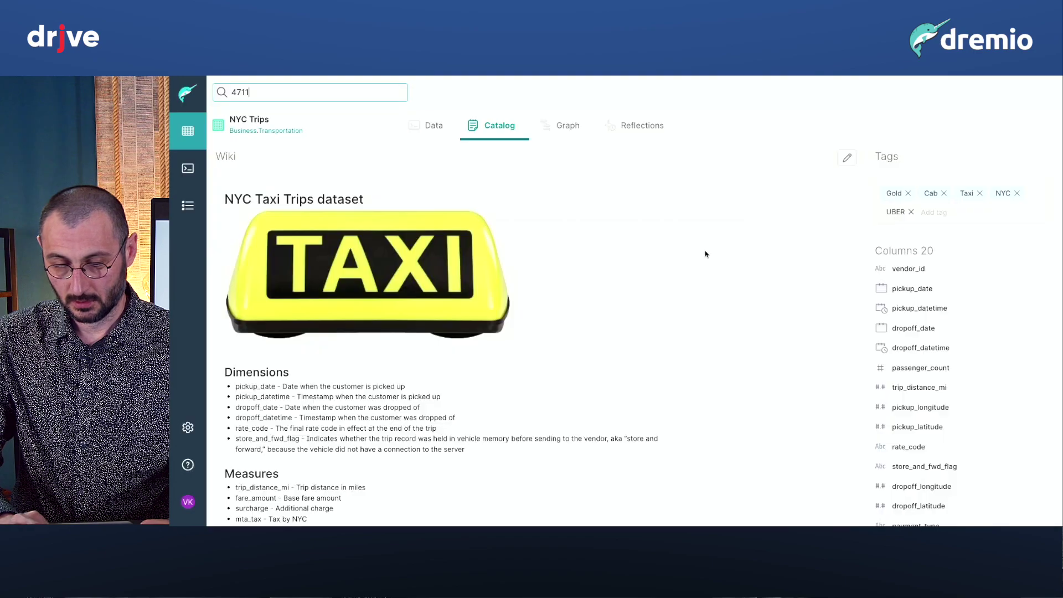
Apply a Group By on NYC Trips with a Count (*) measure.
left_click(435, 131)
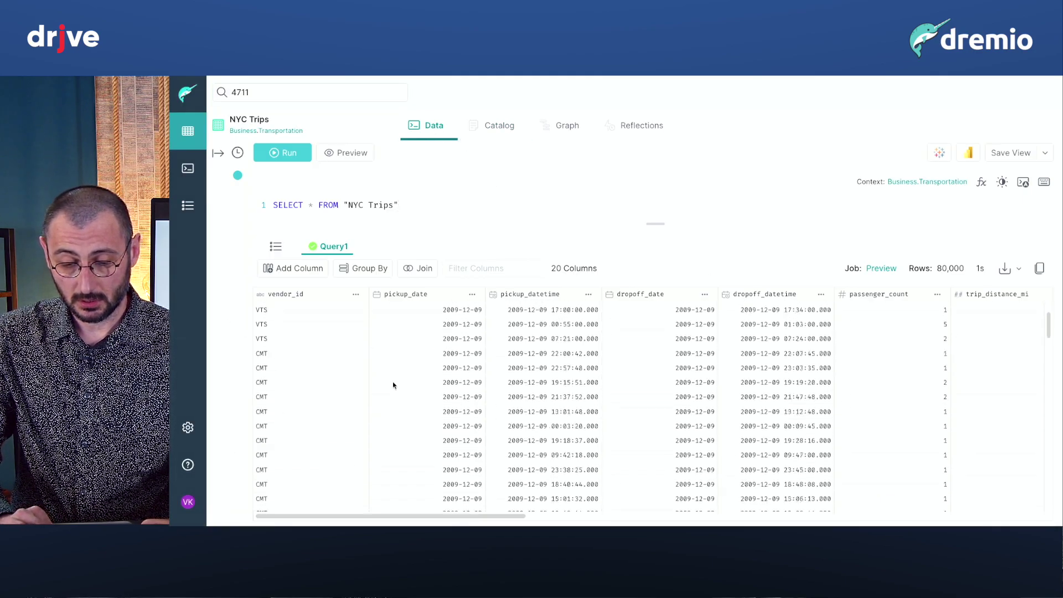
scroll(393, 384, "up", 1)
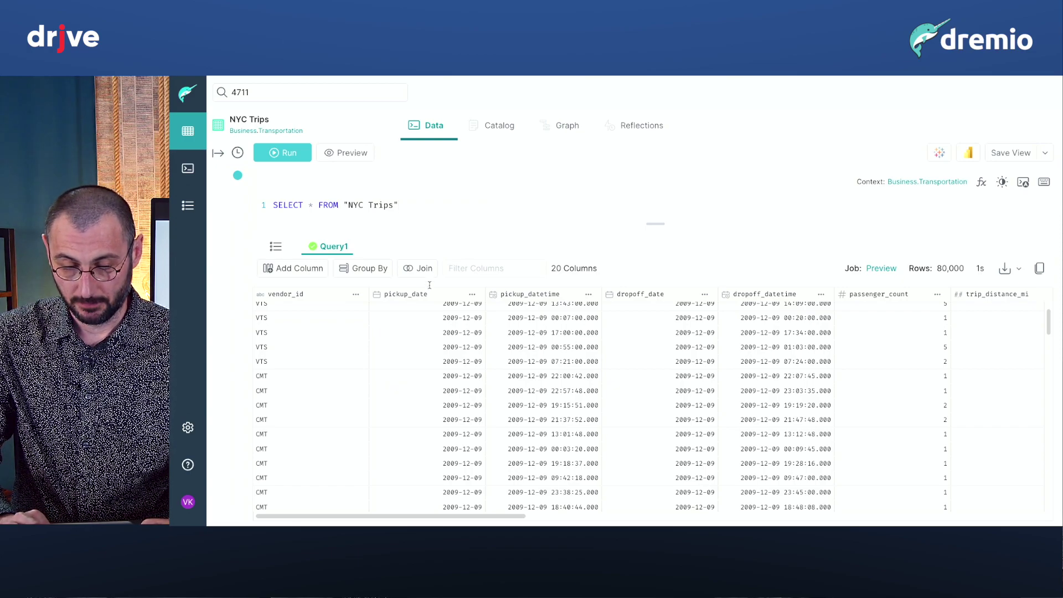
left_click(378, 275)
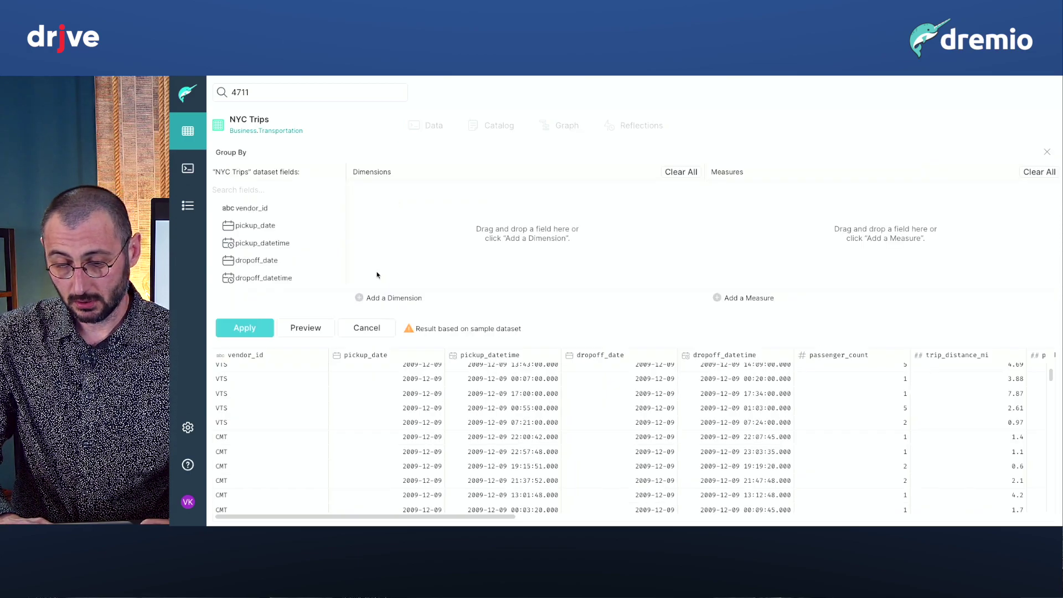
left_click(735, 298)
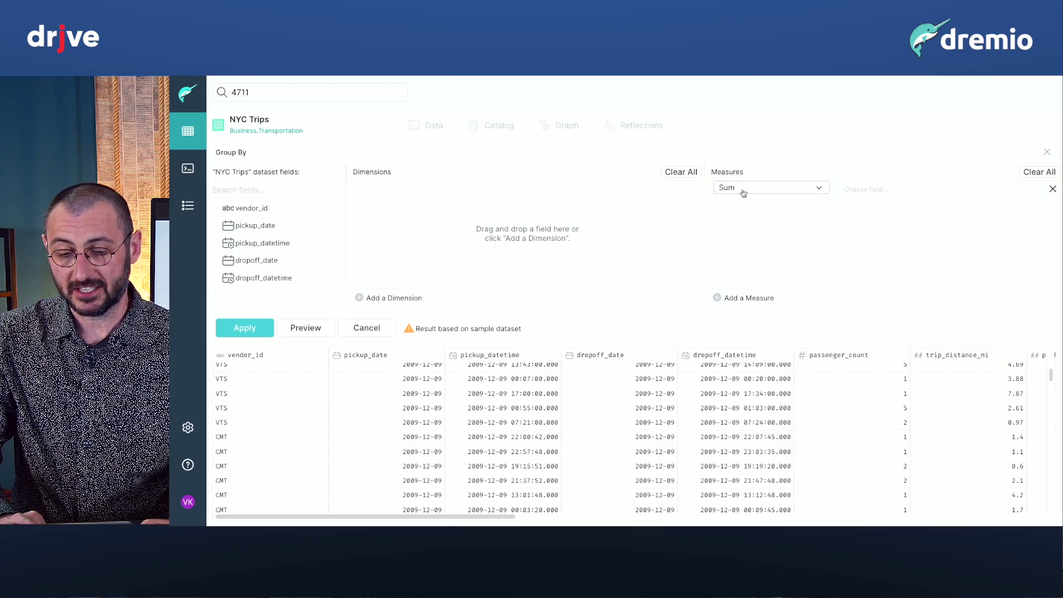
left_click(743, 191)
left_click(740, 269)
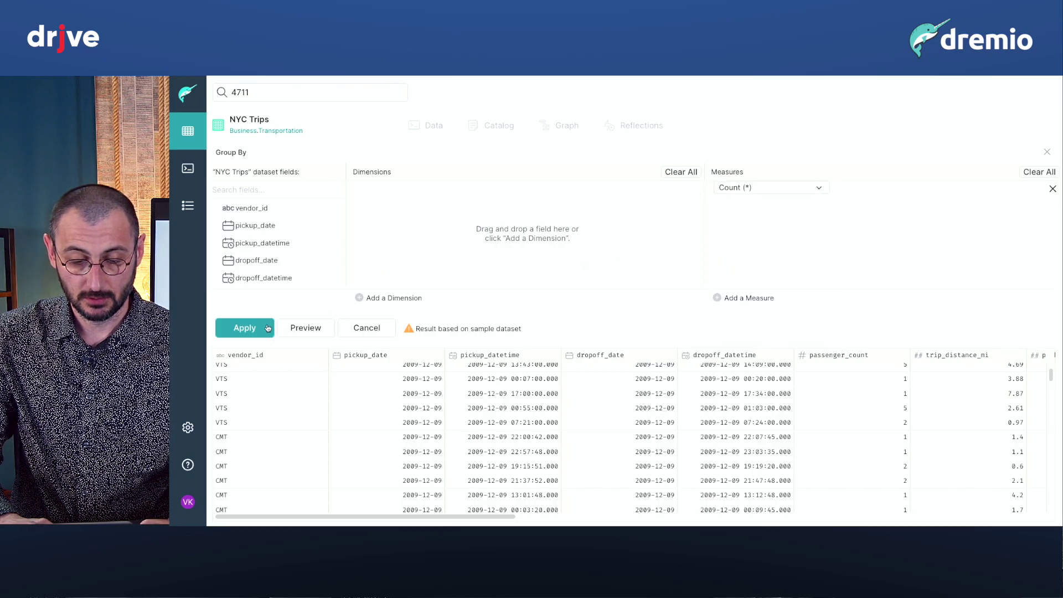
left_click(268, 328)
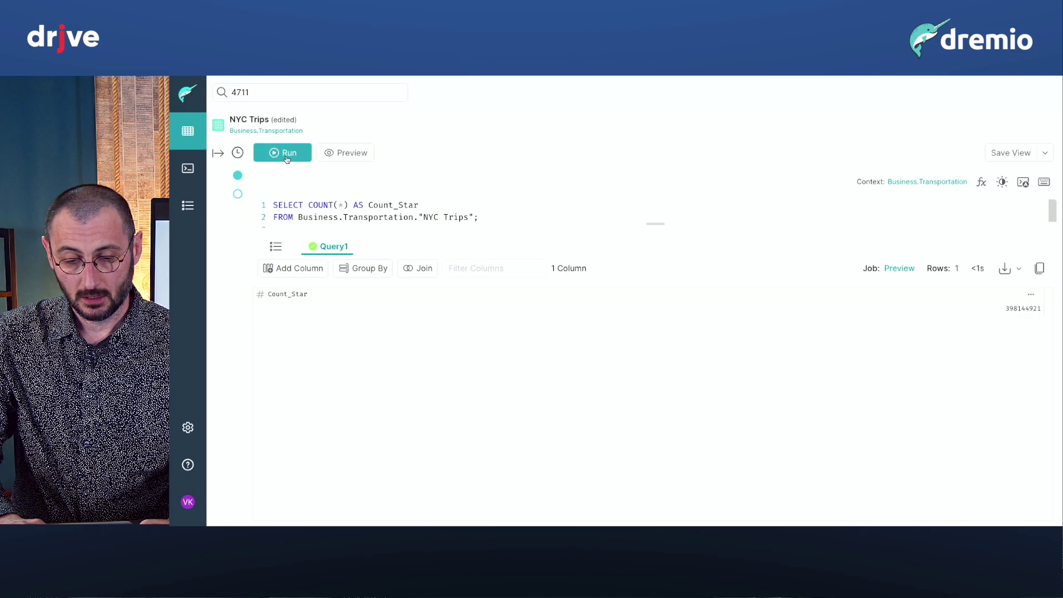
left_click(287, 153)
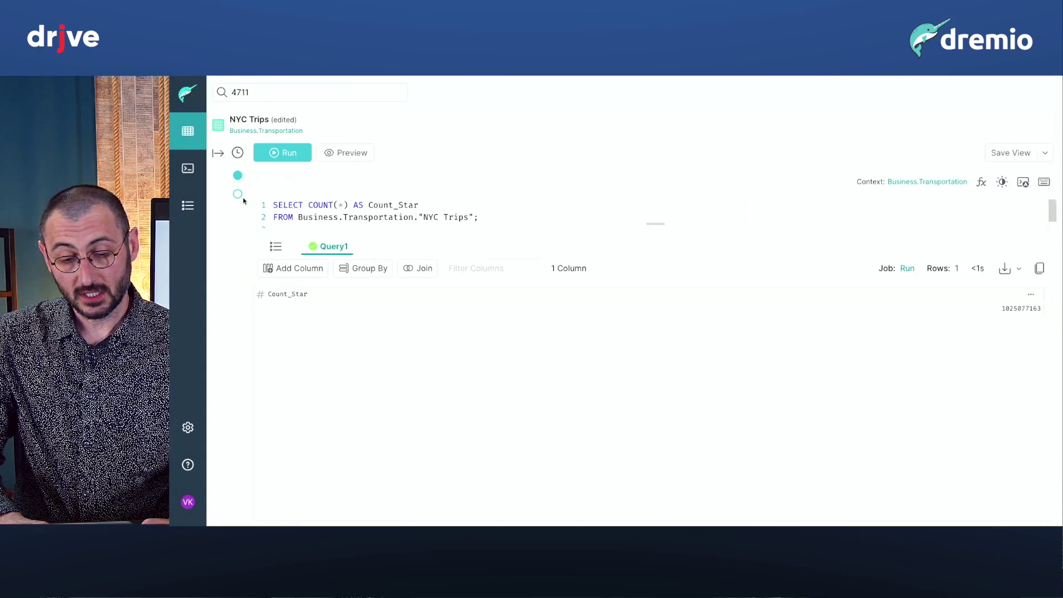
mouse_move(238, 194)
left_click(277, 198)
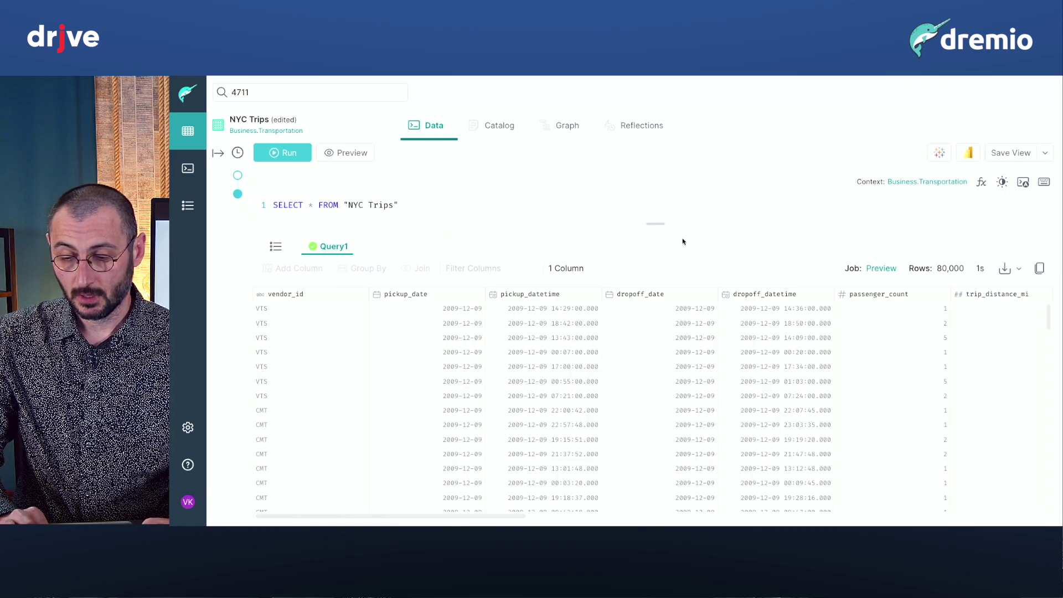
Rerun the NYC Trips preview, export it as a Tableau .tds file, and open it.
left_click(364, 158)
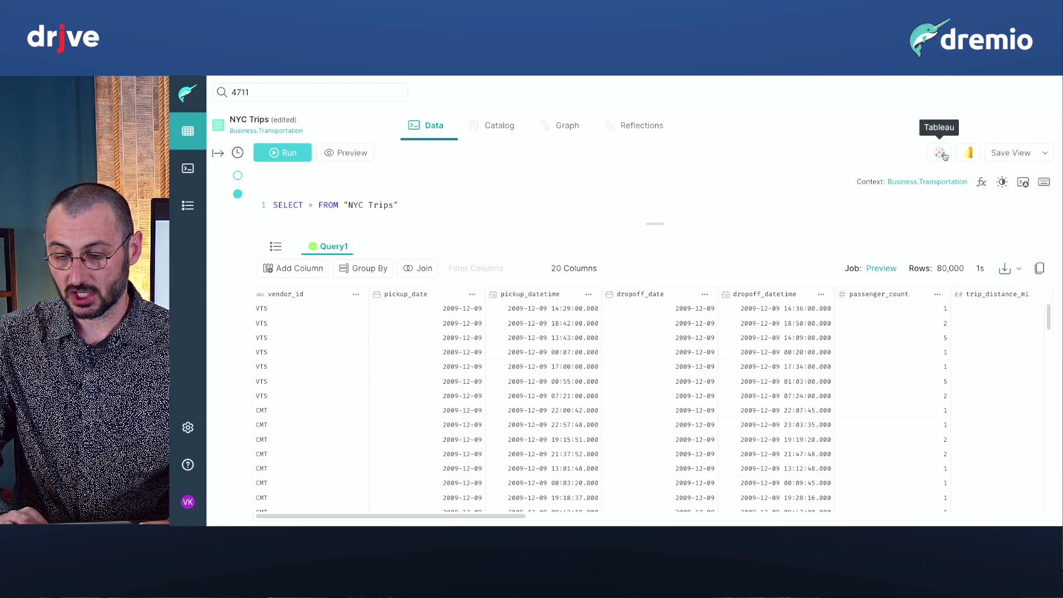
left_click(941, 154)
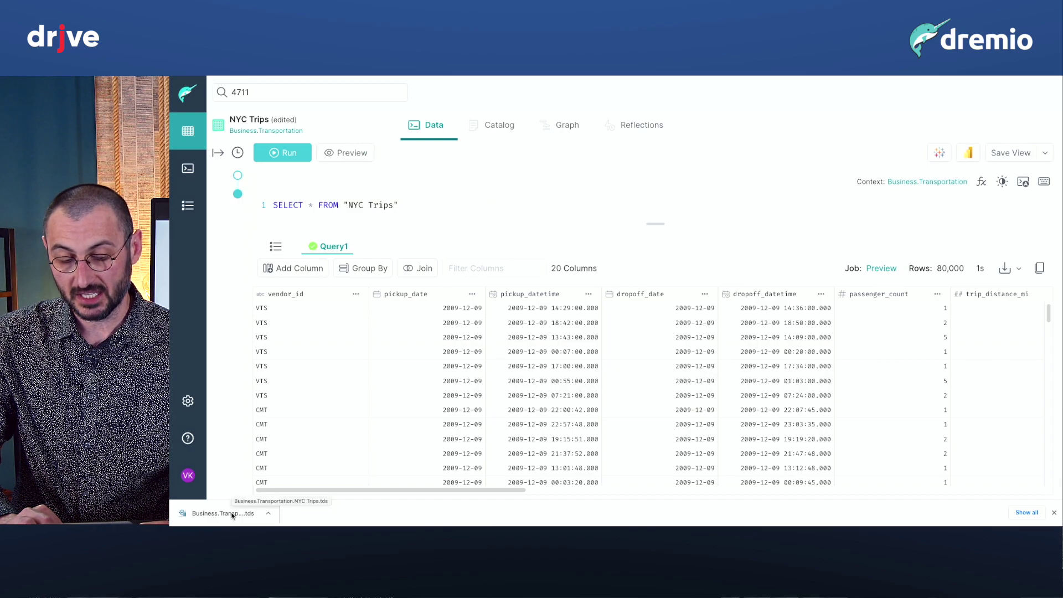
left_click(232, 515)
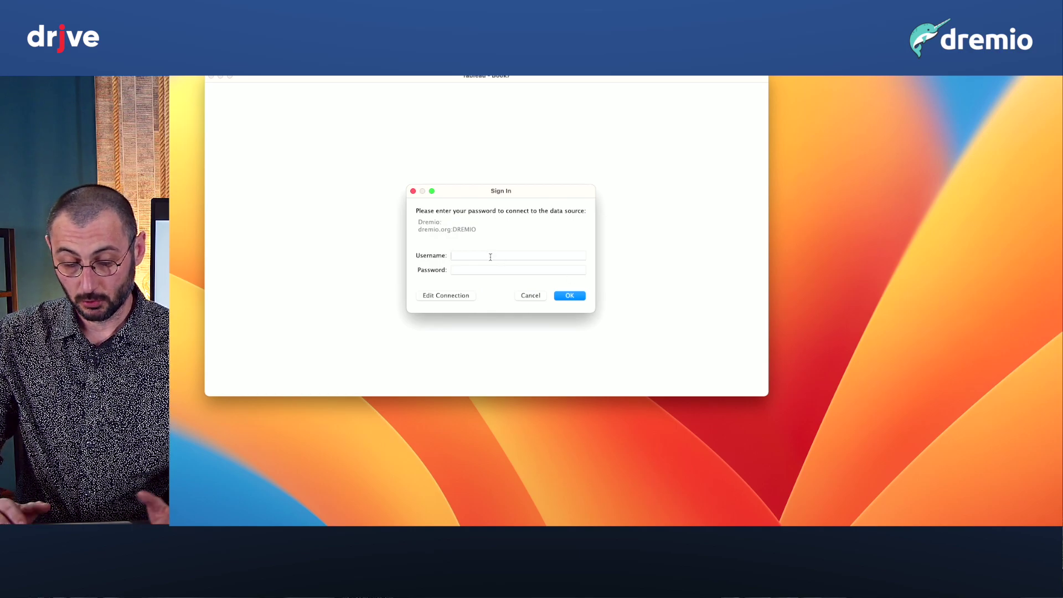
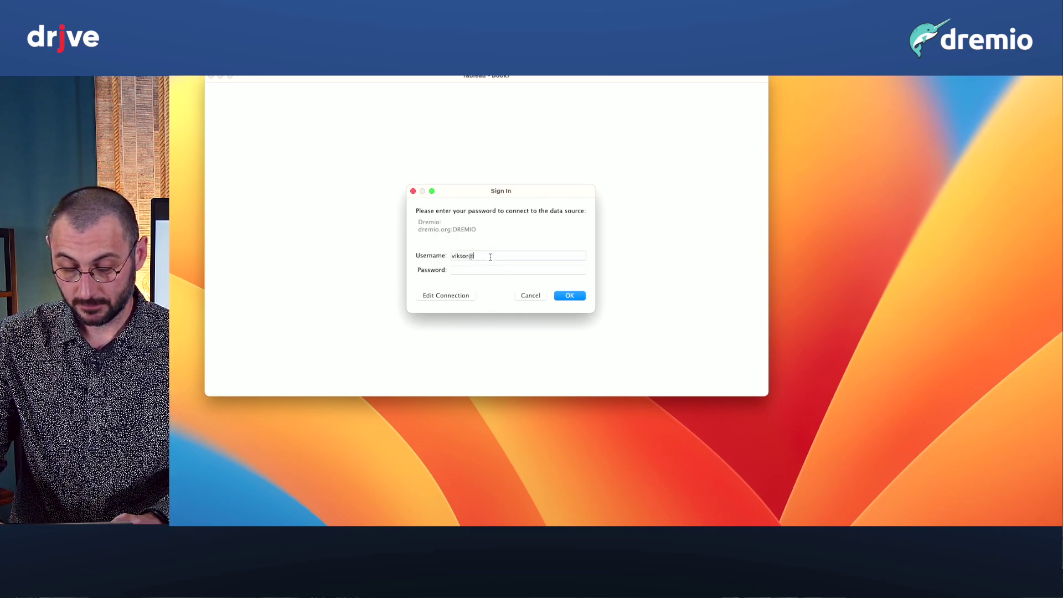
Sign in to the Dremio data source in Tableau with the account username and password.
key("Tab")
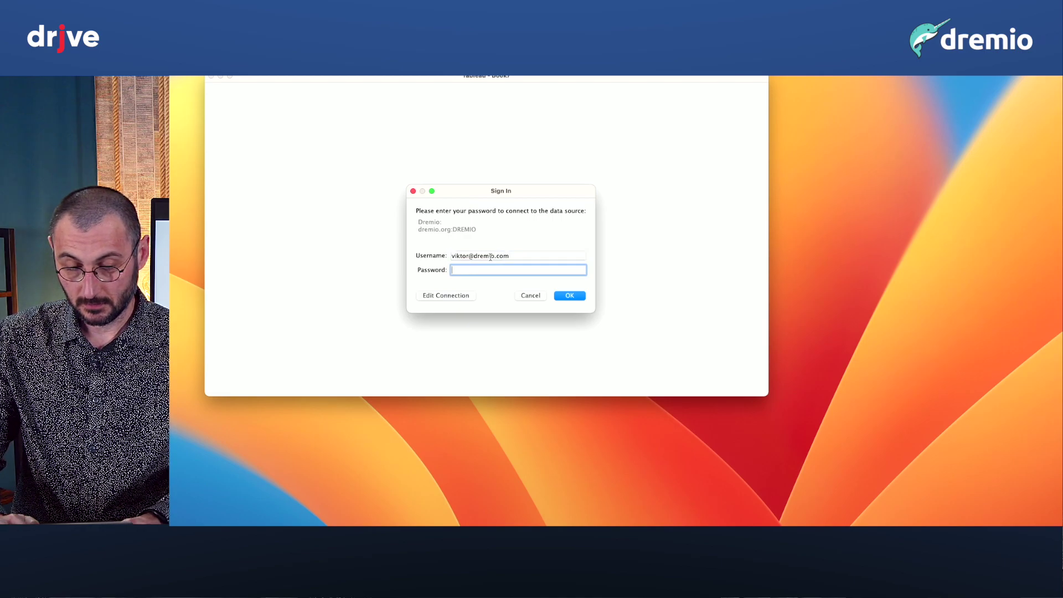
type("••••••••")
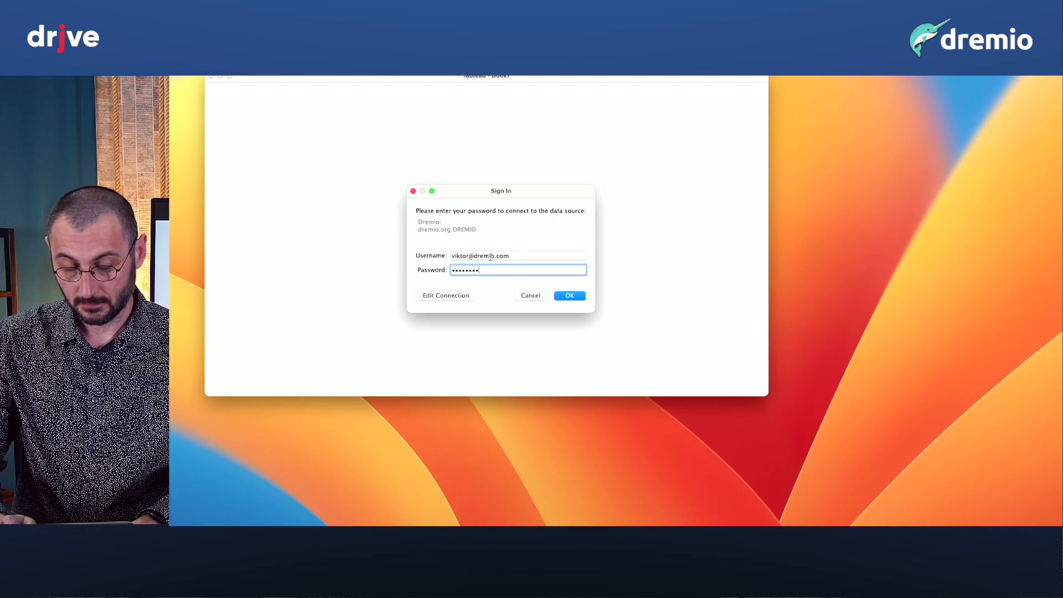
type("••")
key("Return")
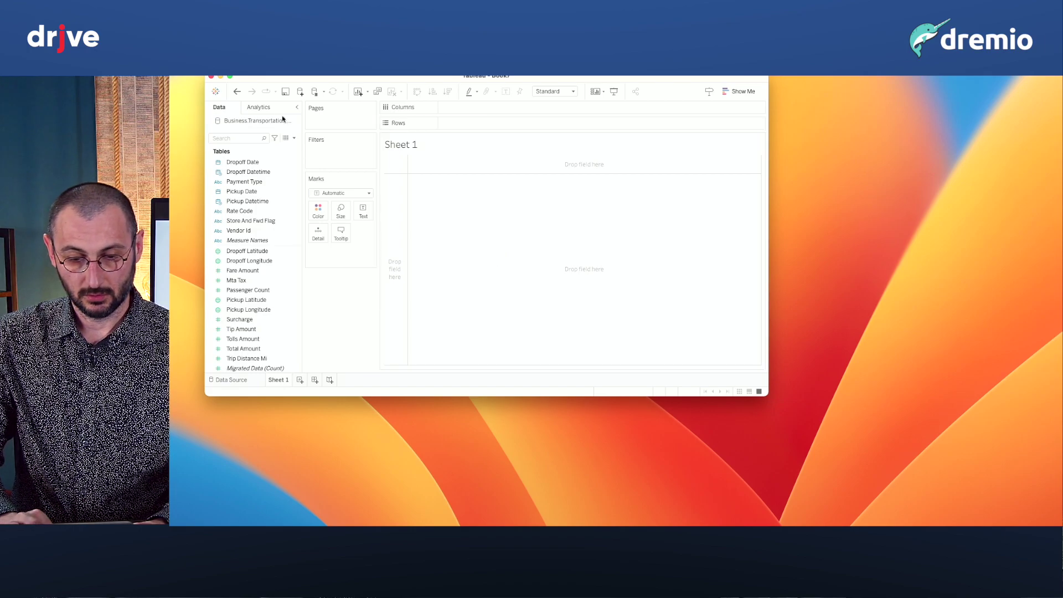
Maximize Tableau and chart the Migrated Data count as one bar of 1,025,077,163 trips.
left_click(231, 76)
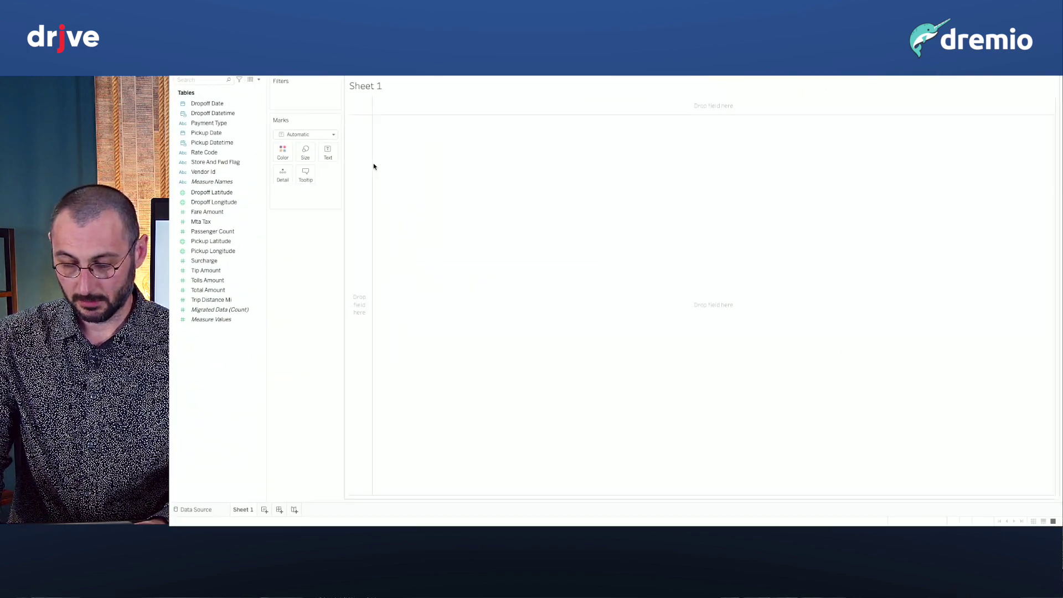
left_click_drag(219, 320, 380, 247)
mouse_move(402, 248)
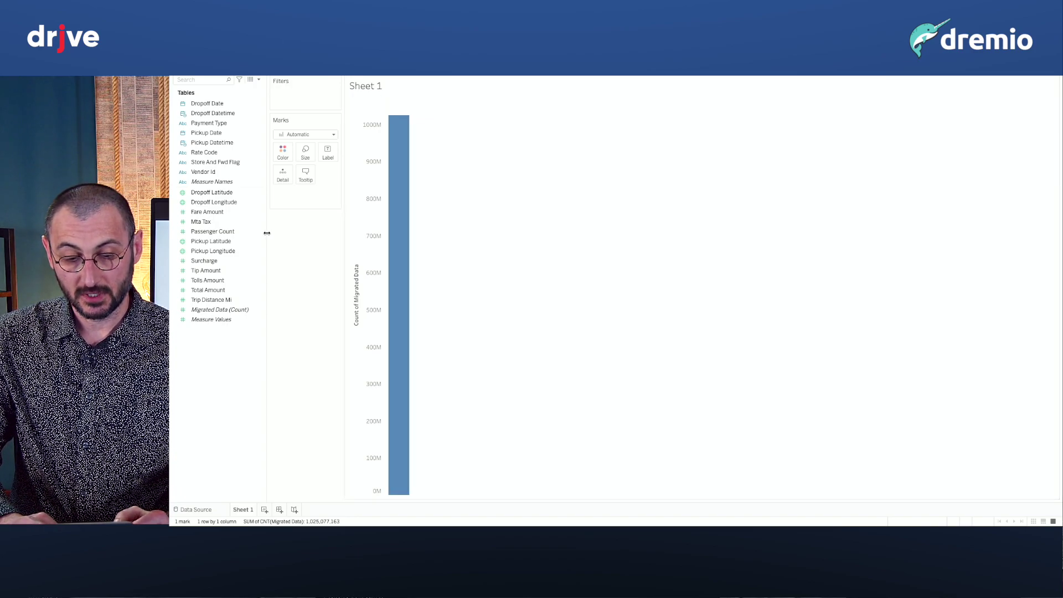
left_click_drag(266, 231, 345, 231)
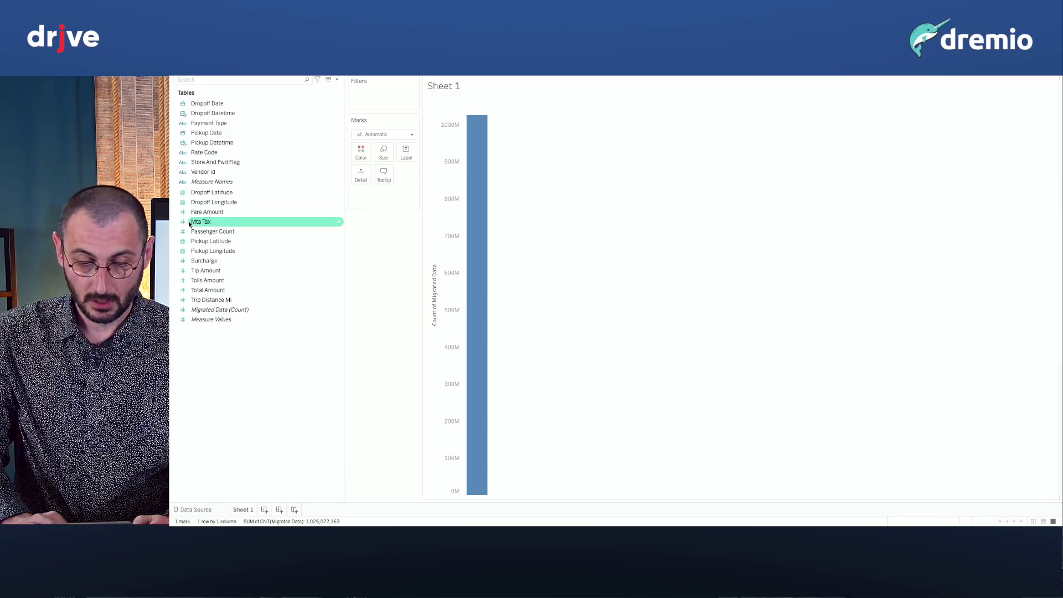
Break the trip count down by Pickup Date and add Tip Amount as a second chart row.
left_click_drag(221, 138, 553, 277)
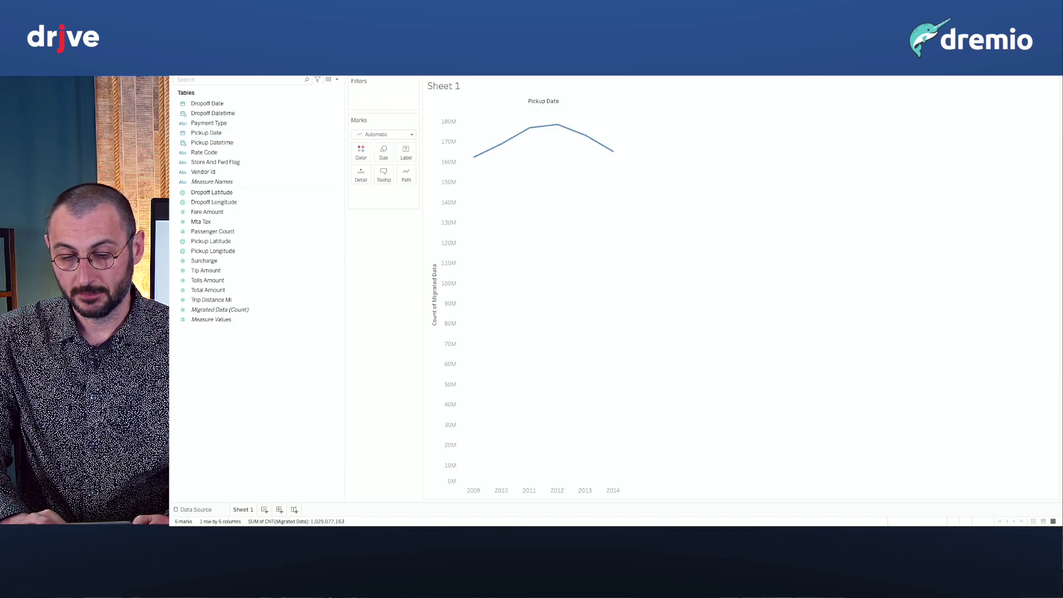
mouse_move(475, 158)
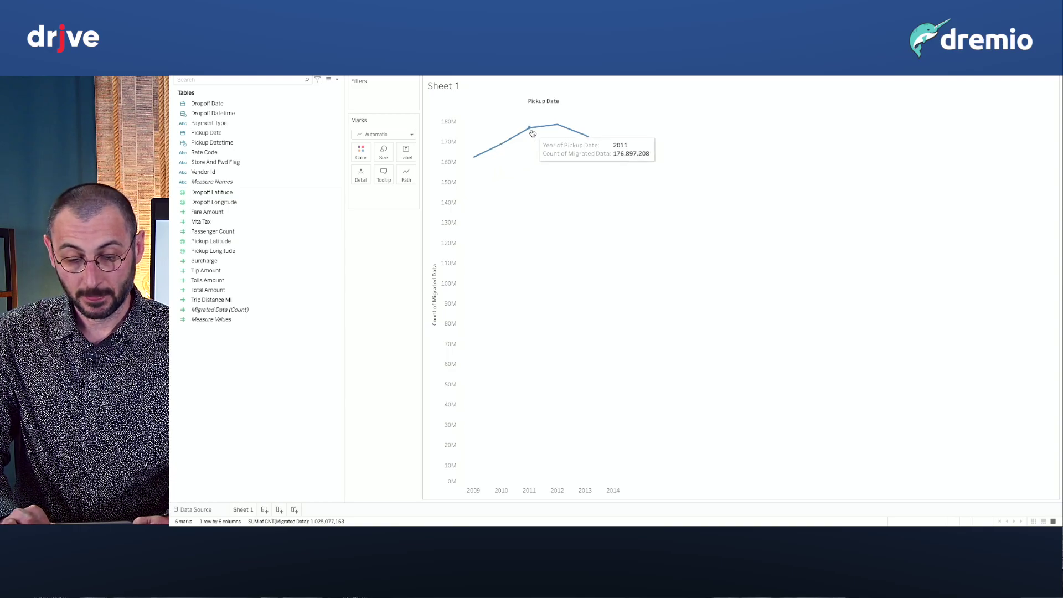
left_click(281, 279)
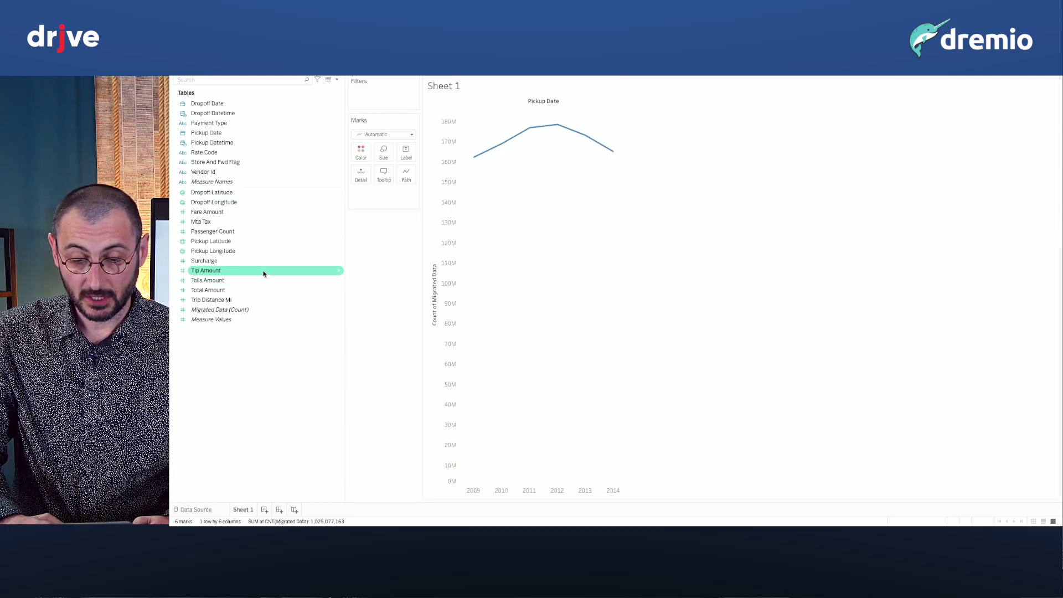
left_click_drag(265, 276, 545, 66)
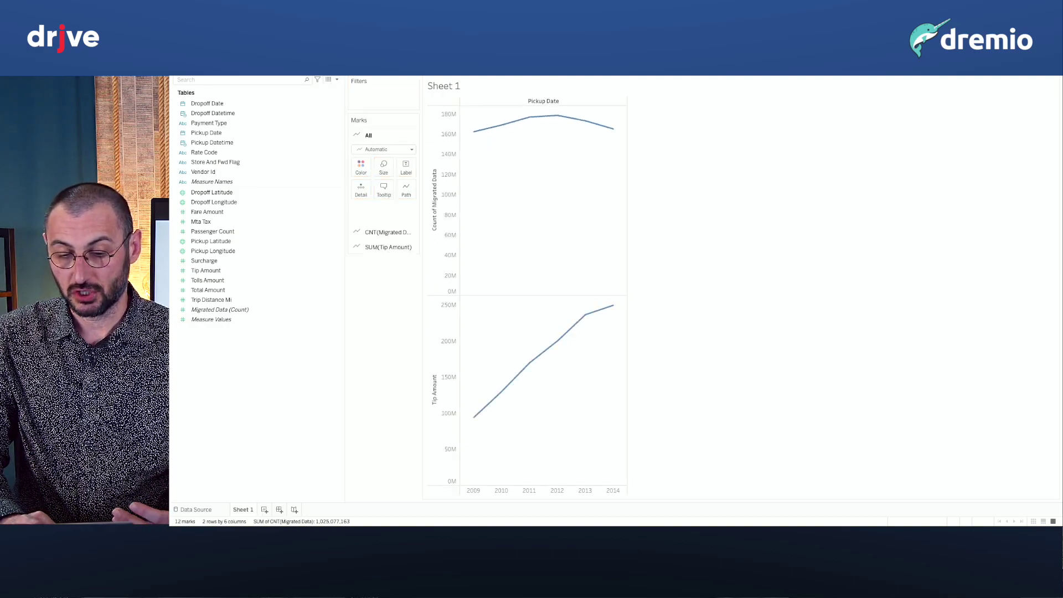
Switch Tip Amount to Average and Pickup Date to Day, then return to Dremio.
right_click(551, 69)
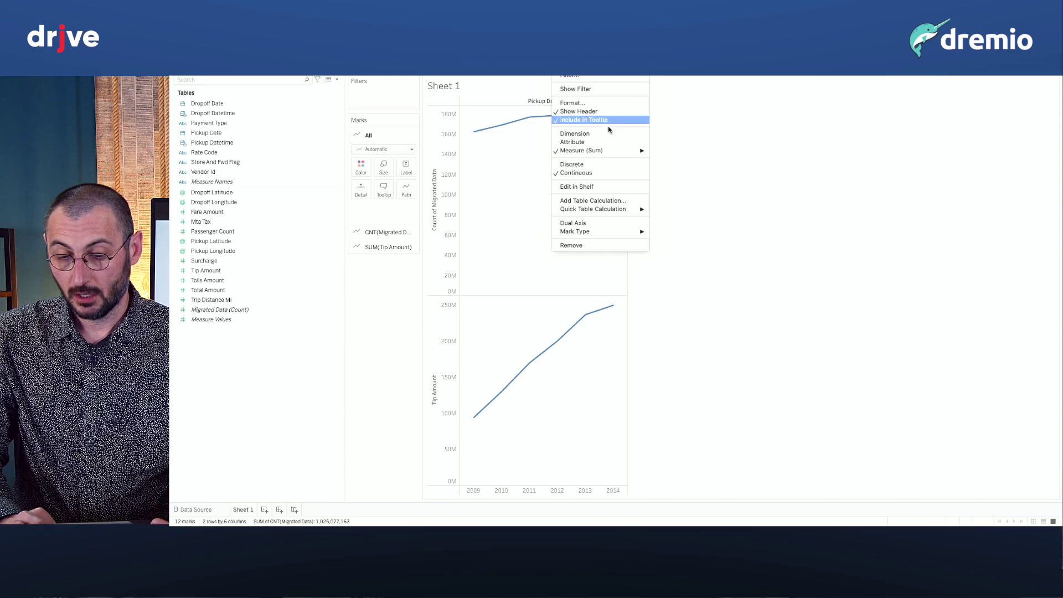
mouse_move(610, 150)
left_click(677, 159)
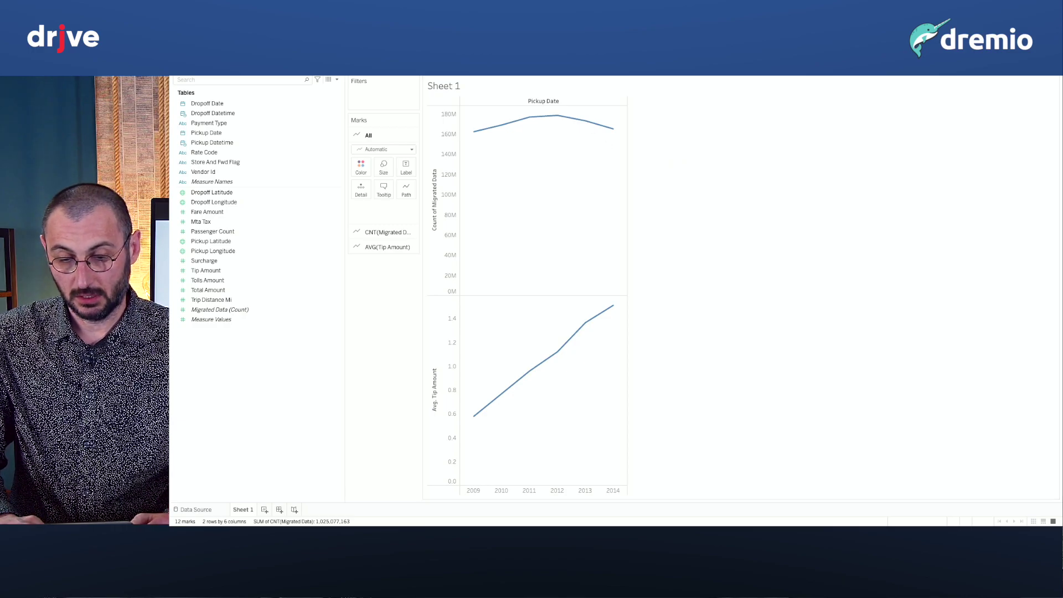
left_click(534, 74)
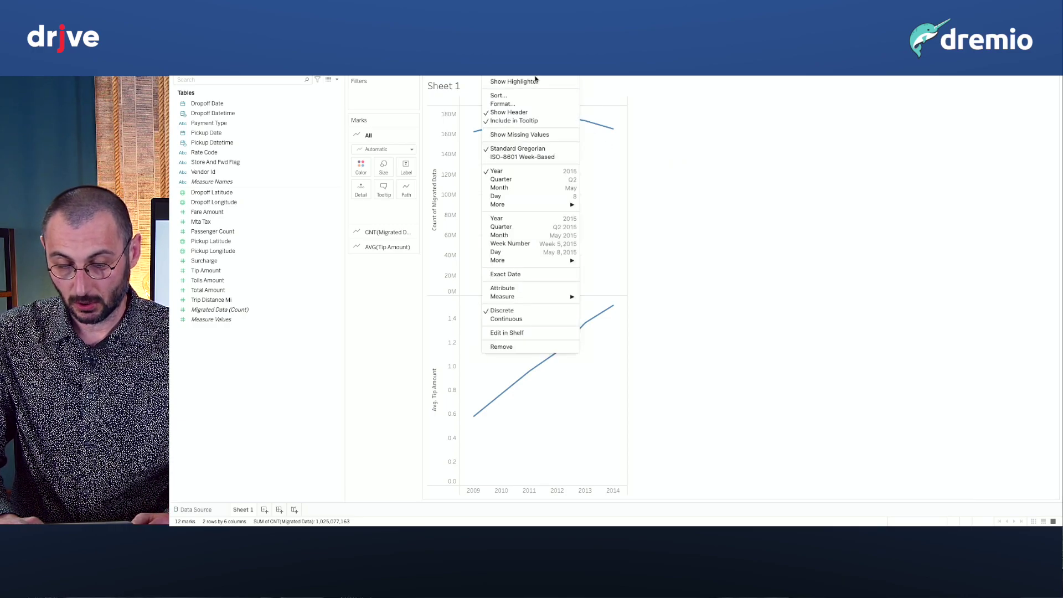
left_click(531, 252)
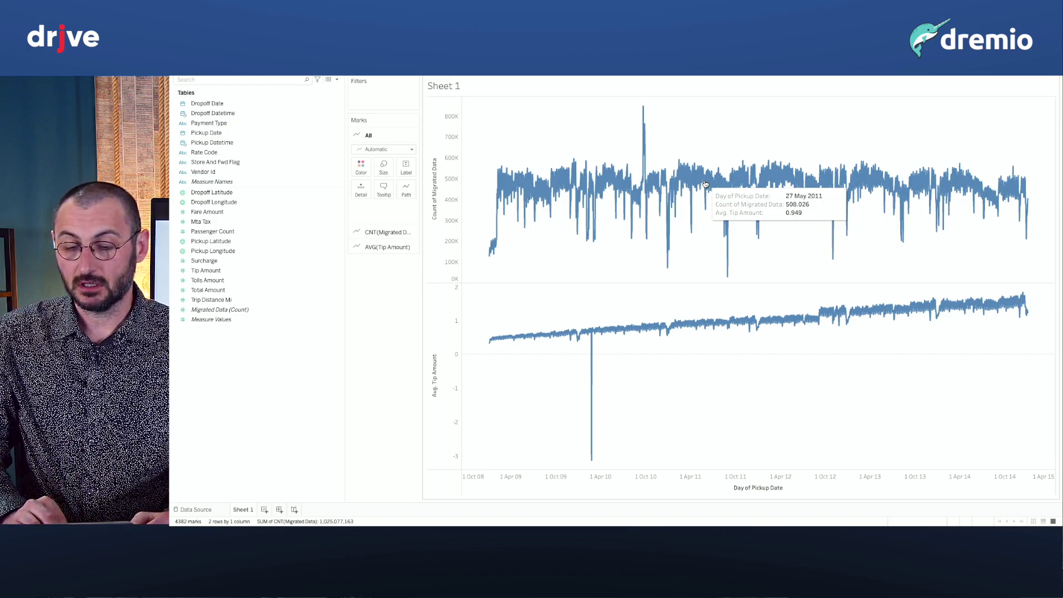
key("ctrl+Left")
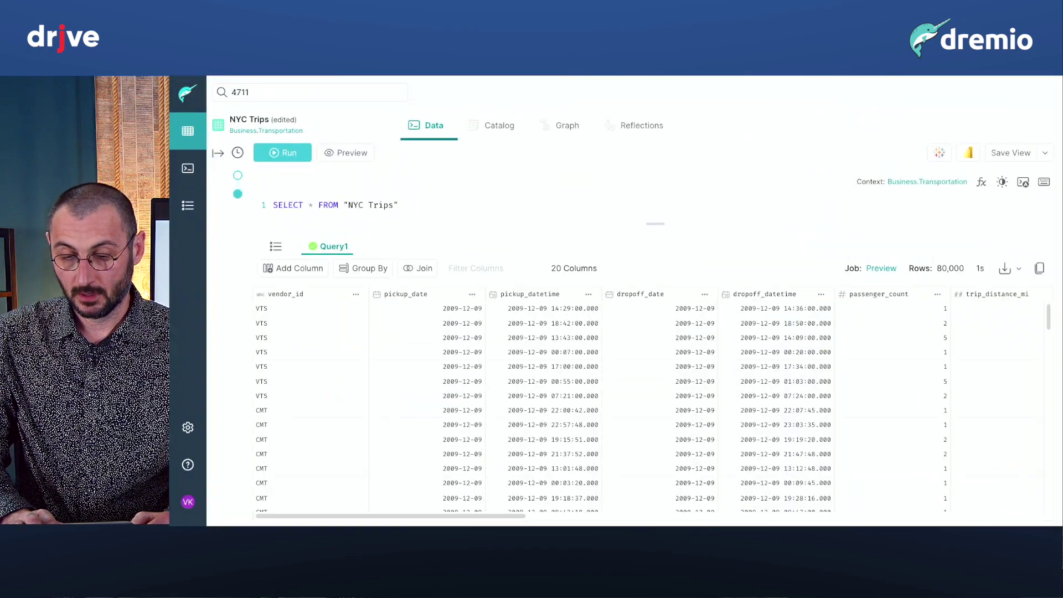
Discard the unsaved query, go to Jobs, and open the latest NYC Trips job.
left_click(187, 205)
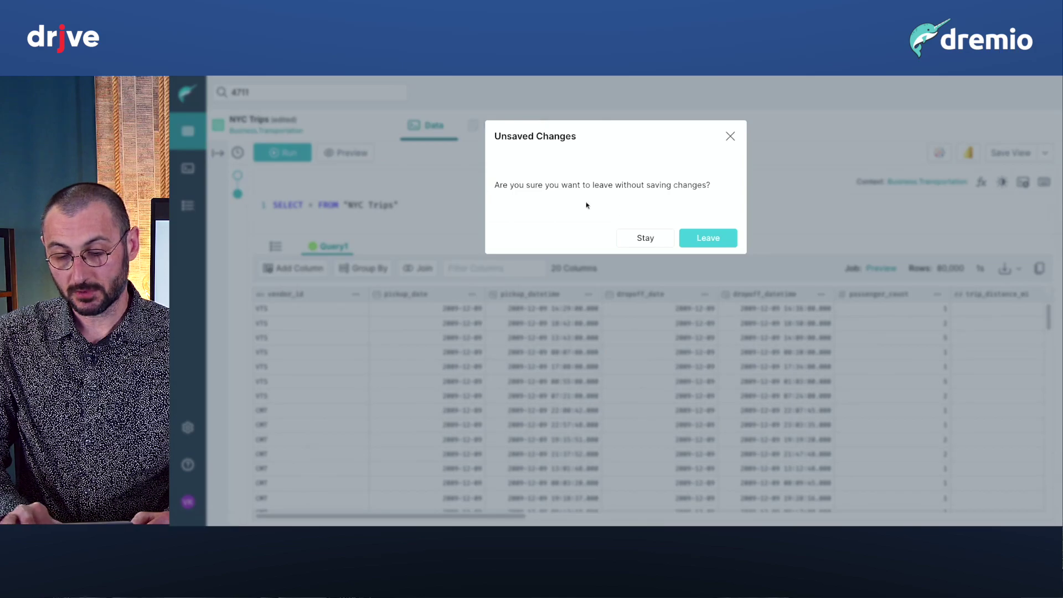
left_click(707, 238)
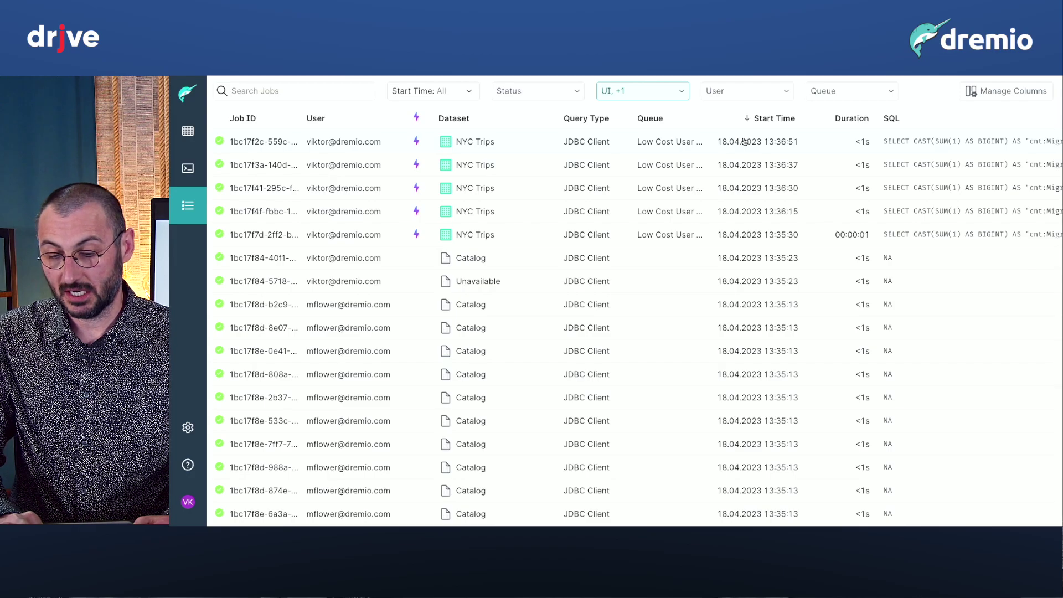
mouse_move(875, 143)
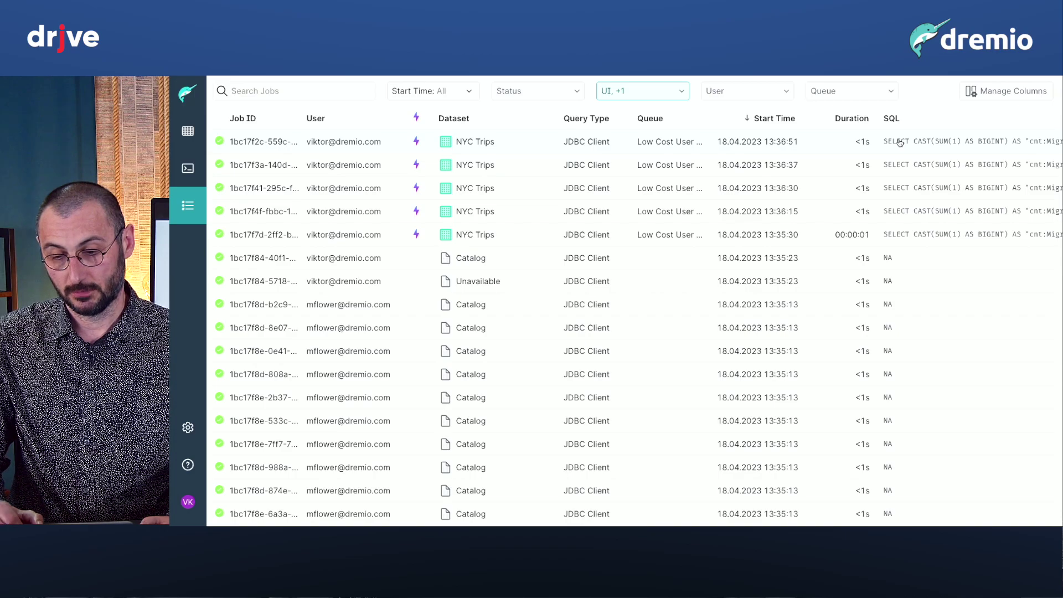
left_click(903, 144)
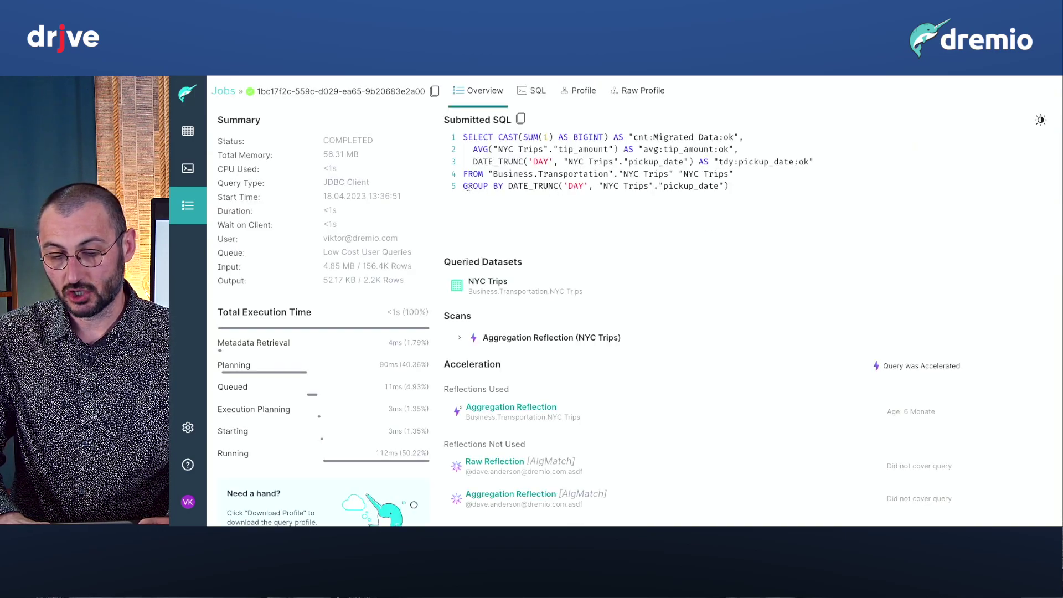
left_click_drag(467, 187, 629, 188)
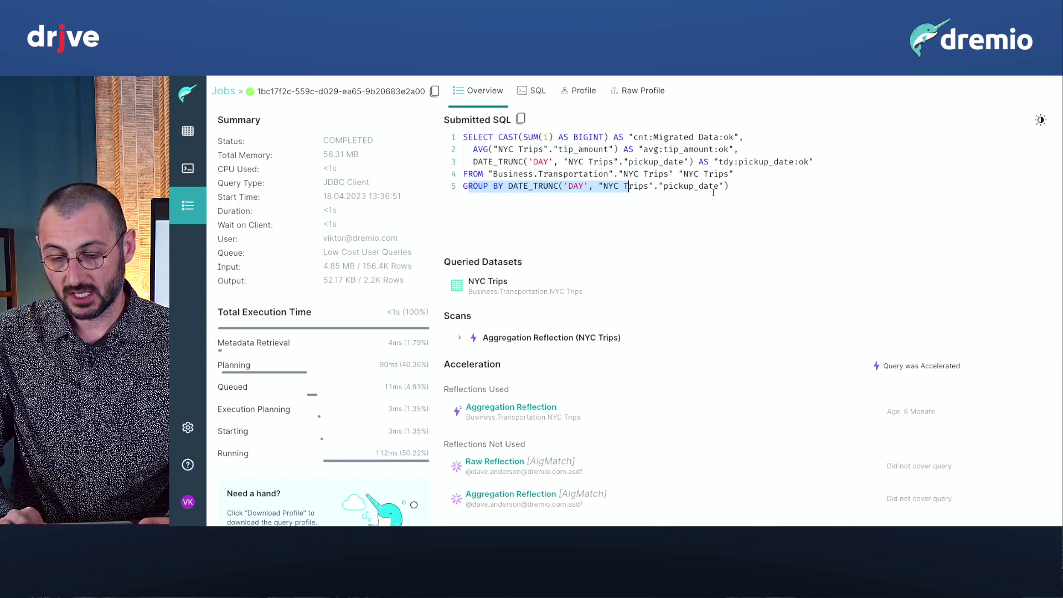
left_click(740, 192)
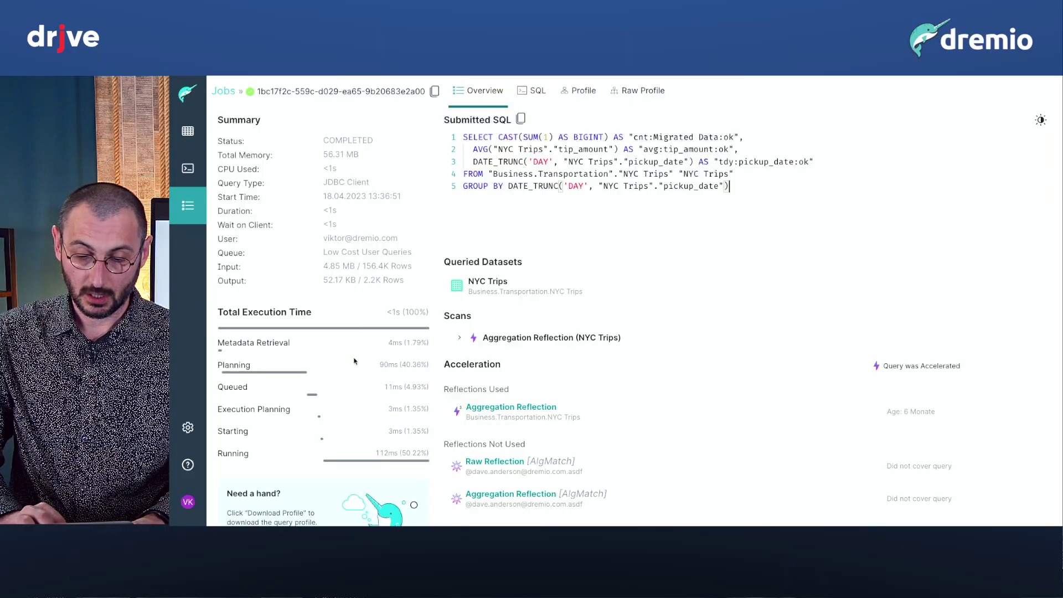
left_click_drag(744, 186, 453, 139)
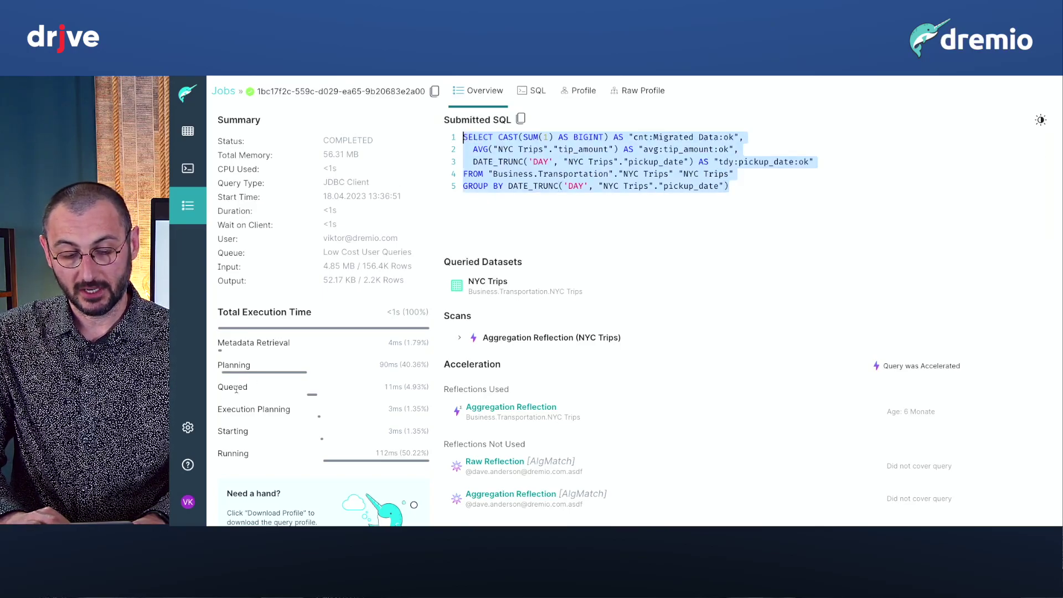
Open Dremio settings to see Node Activity for the coordinator and four executors.
left_click(188, 428)
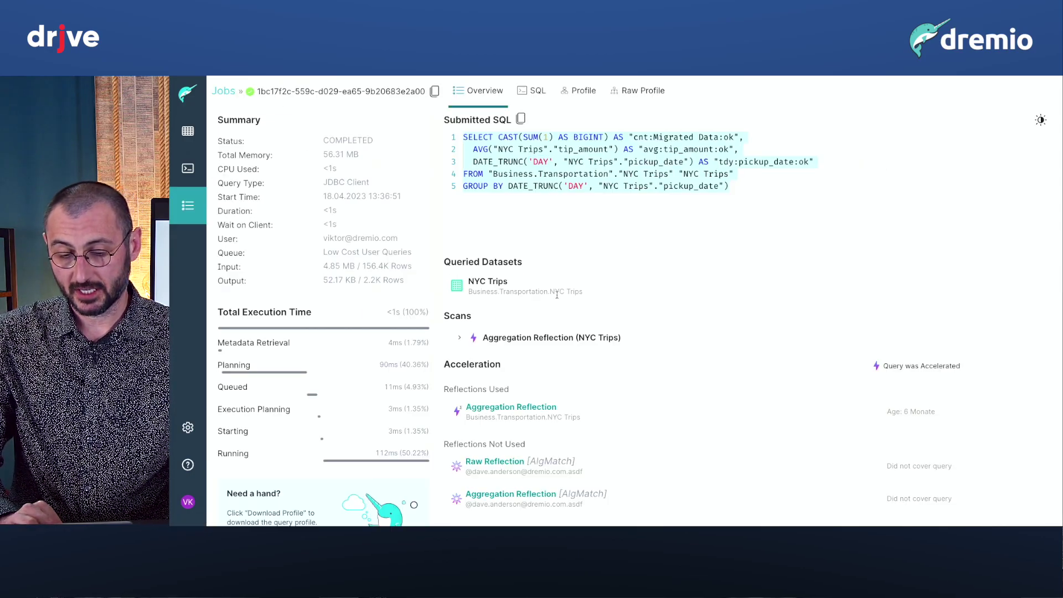
Open the Aggregation Reflection listed under Reflections Used on the job Overview.
scroll(557, 294, "down", 2)
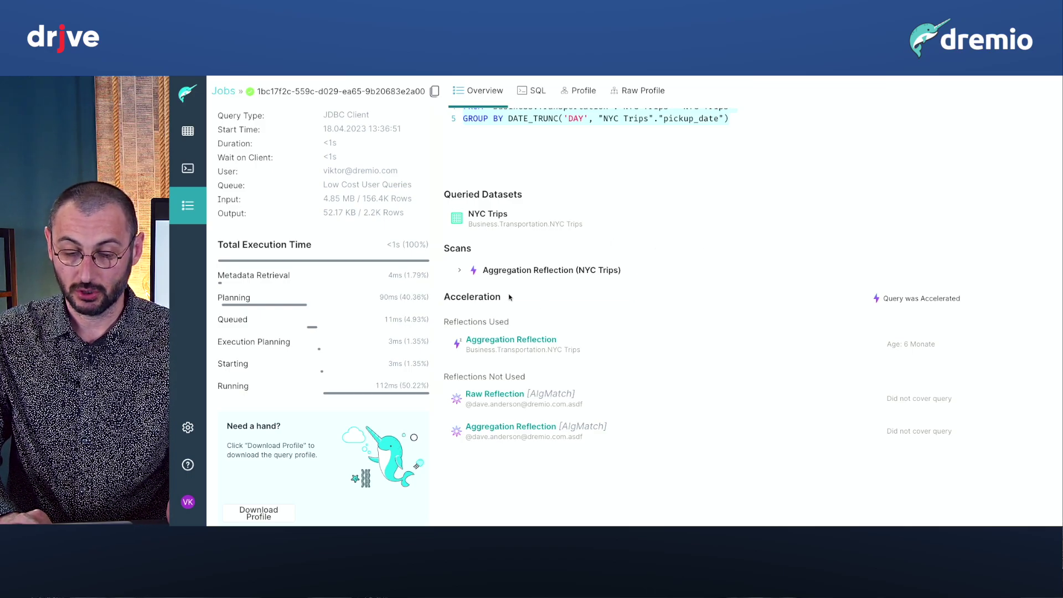
left_click(508, 343)
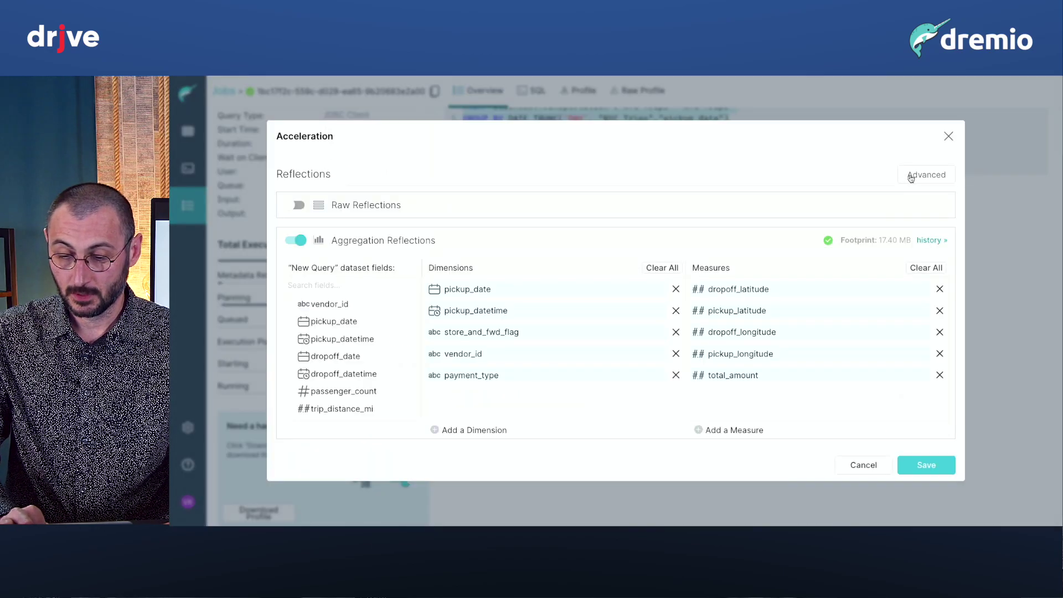
Switch the Acceleration dialog to Advanced and add Aggregation Reflection (1).
left_click(912, 176)
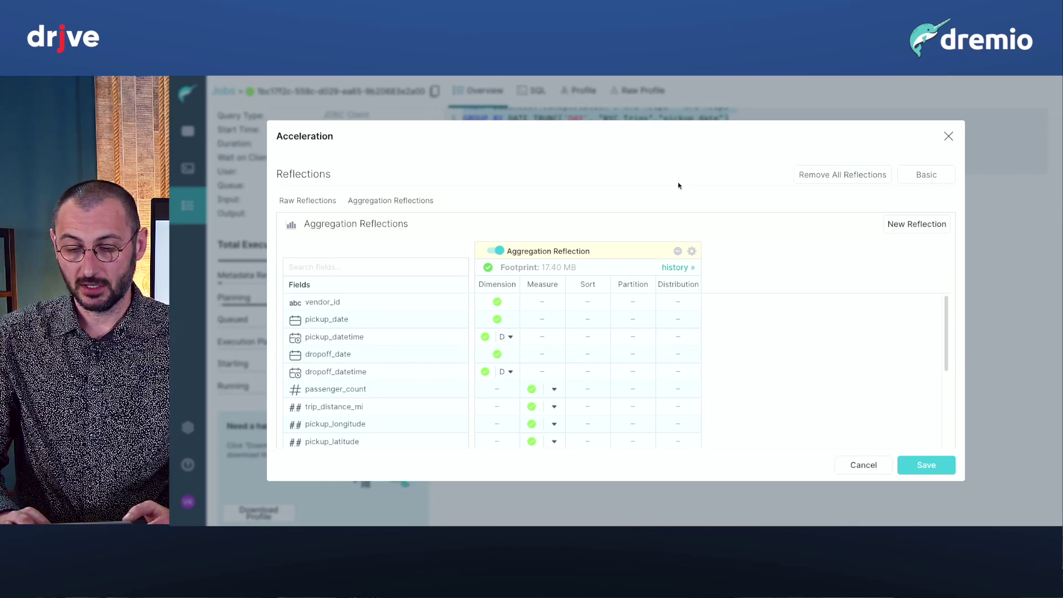
left_click(910, 228)
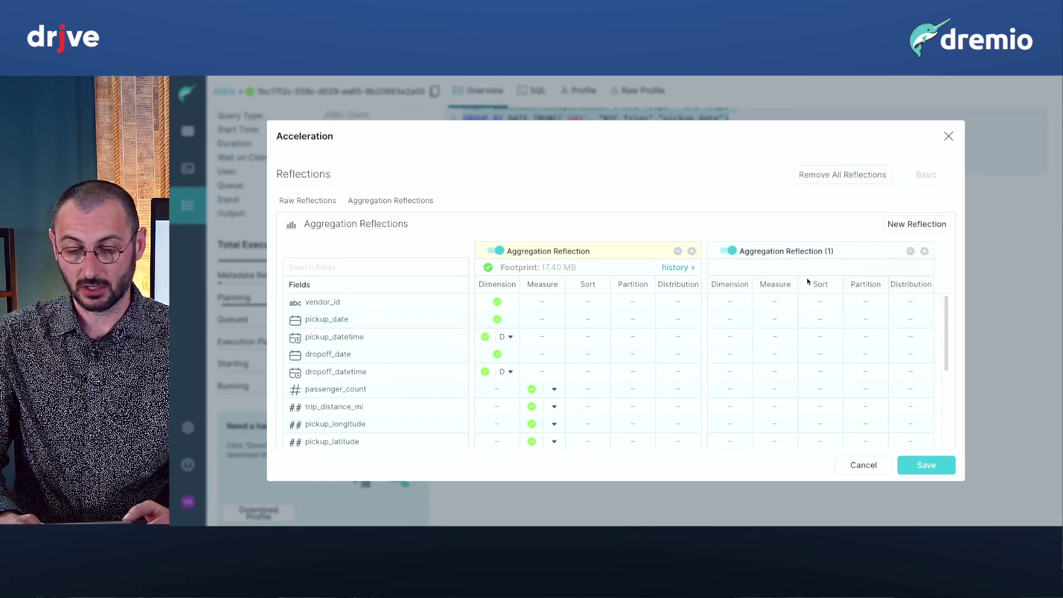
Give Aggregation Reflection (1) dimensions vendor_id and pickup_date, passenger_count measure, pickup_date sort, vendor_id partition.
left_click(729, 302)
left_click(730, 319)
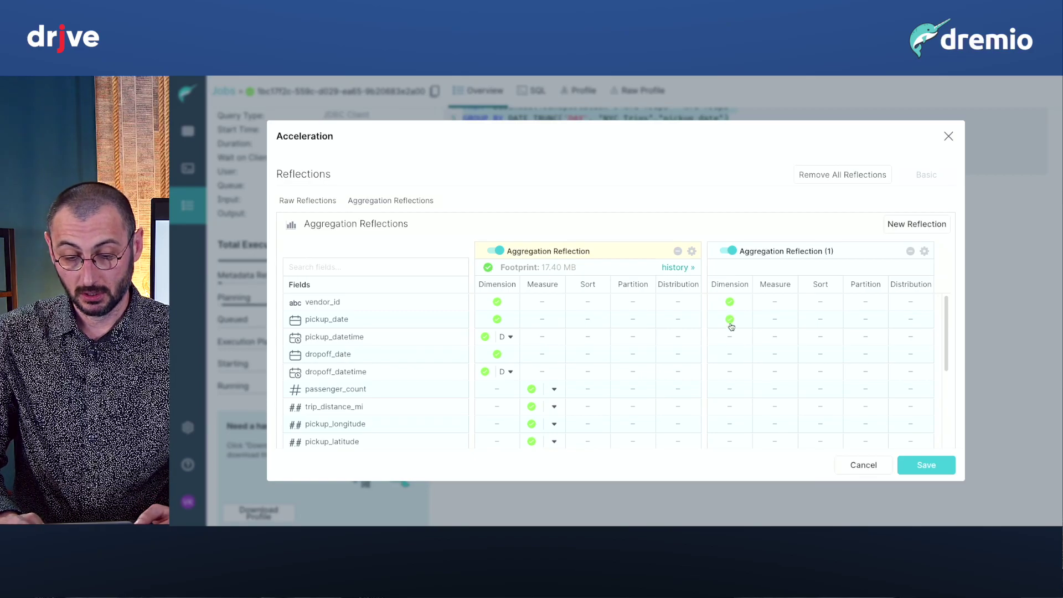
left_click(765, 389)
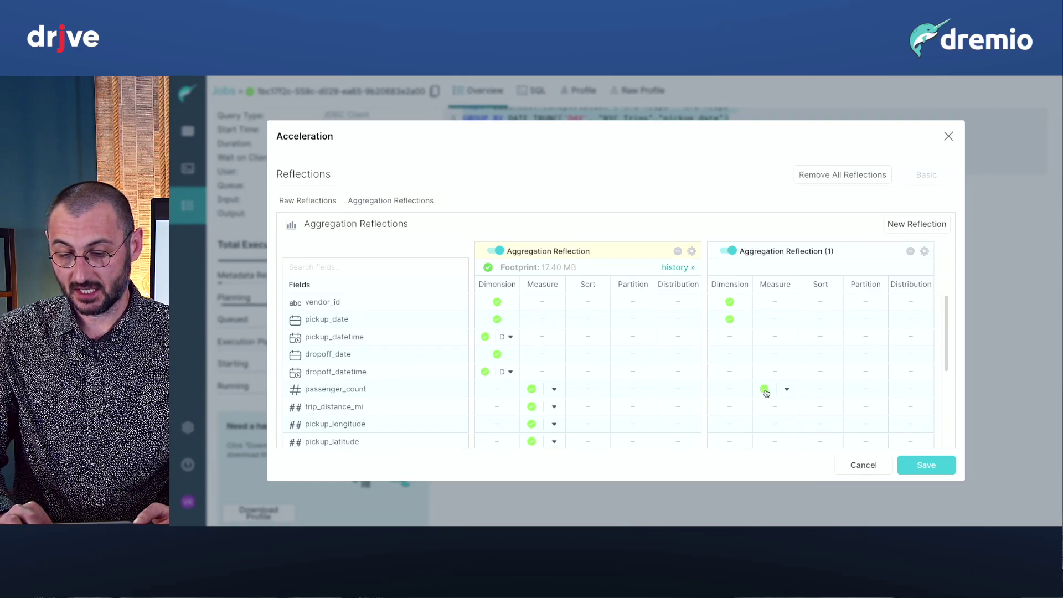
left_click(820, 319)
left_click(867, 302)
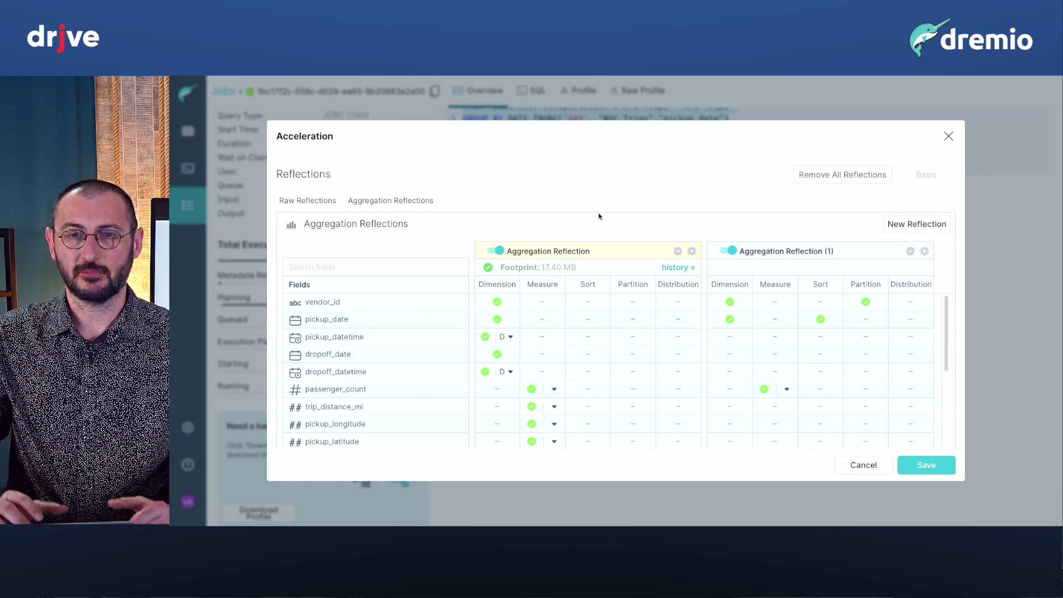
Add a raw reflection displaying vendor_id, pickup_date and pickup_datetime.
left_click(307, 200)
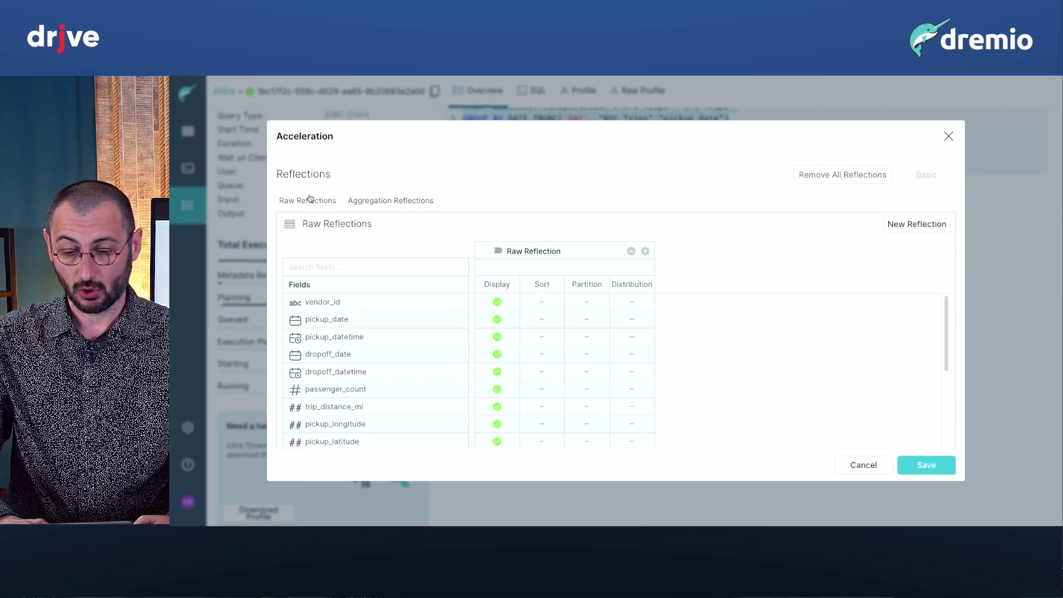
left_click(935, 224)
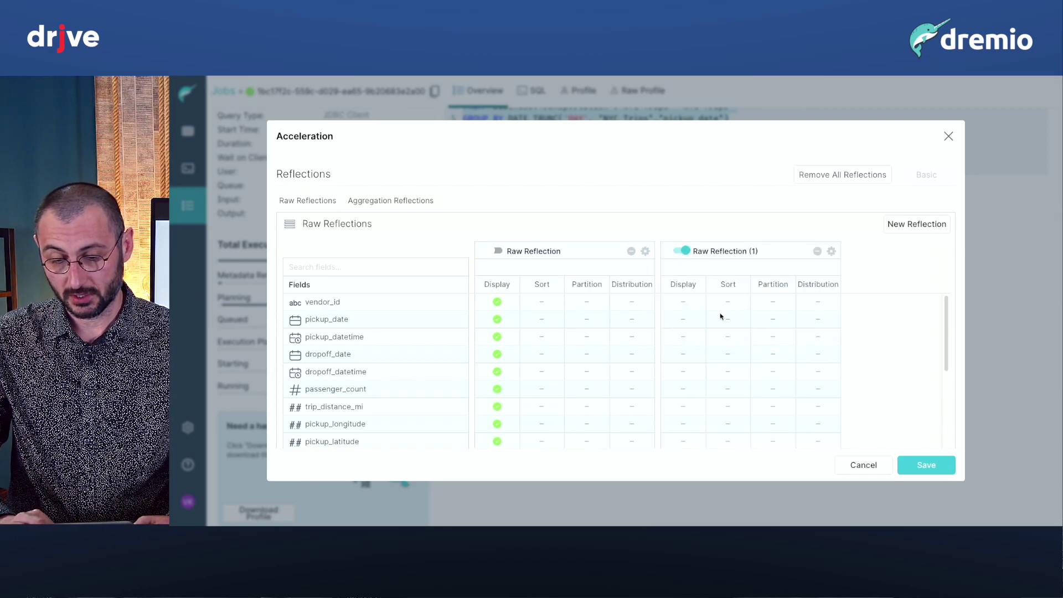
left_click(683, 302)
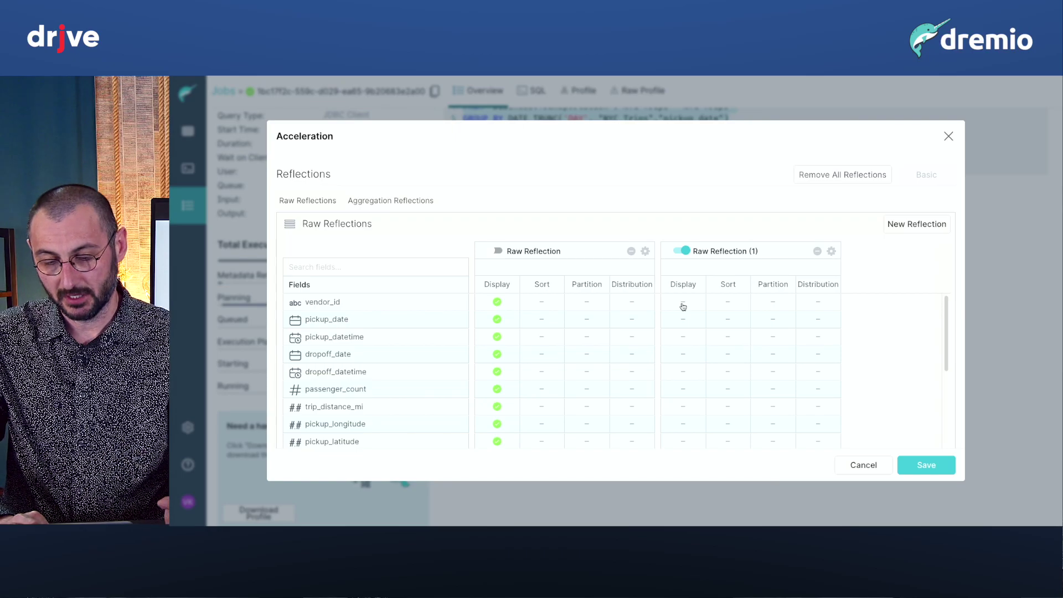
left_click(682, 319)
left_click(683, 337)
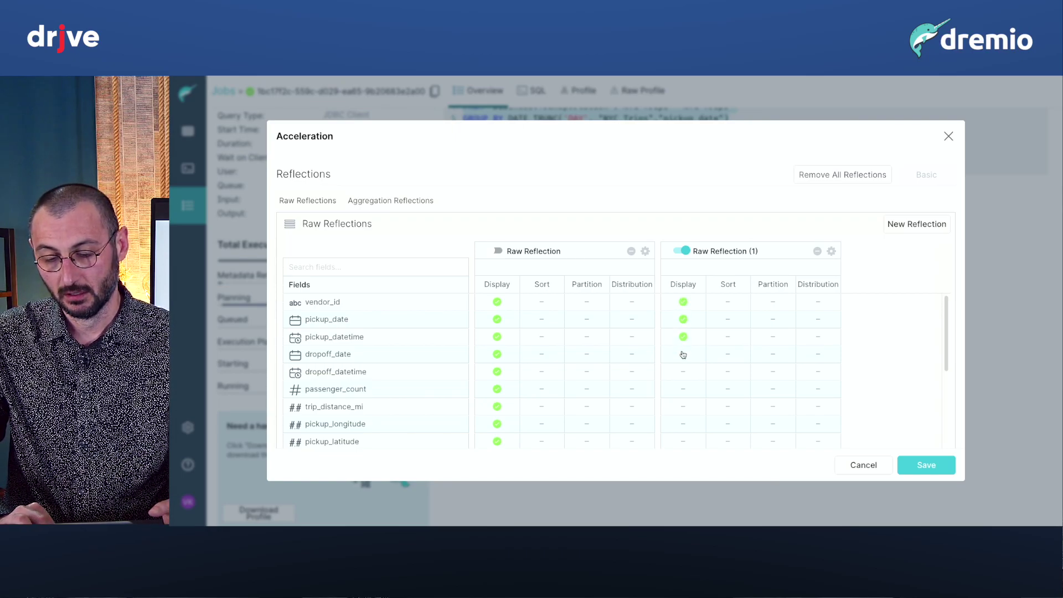
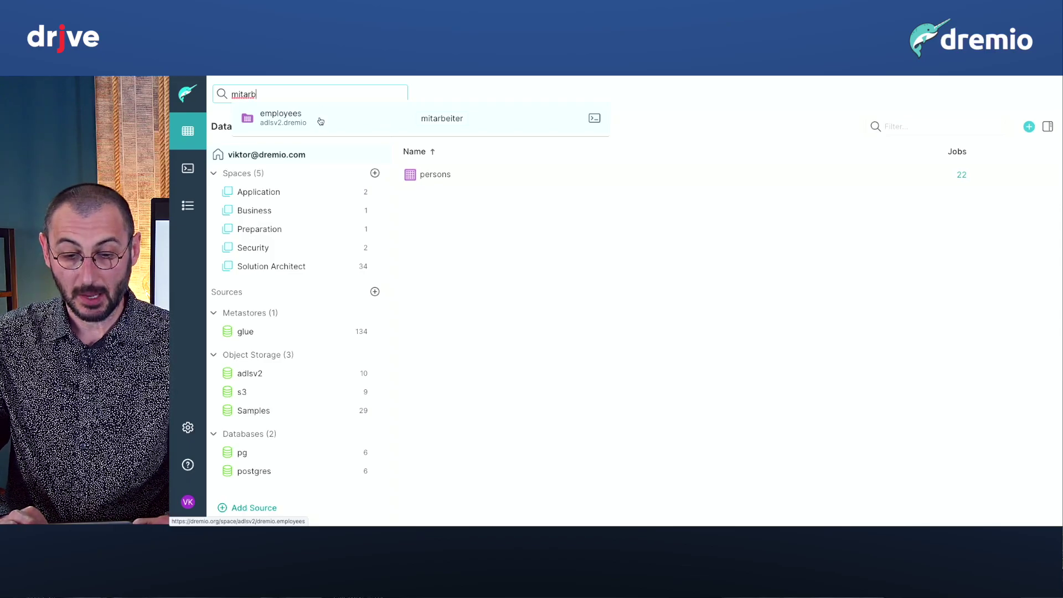
Open the employees dataset and preview SELECT * FROM employees, showing 107 rows and 14 columns.
mouse_move(319, 120)
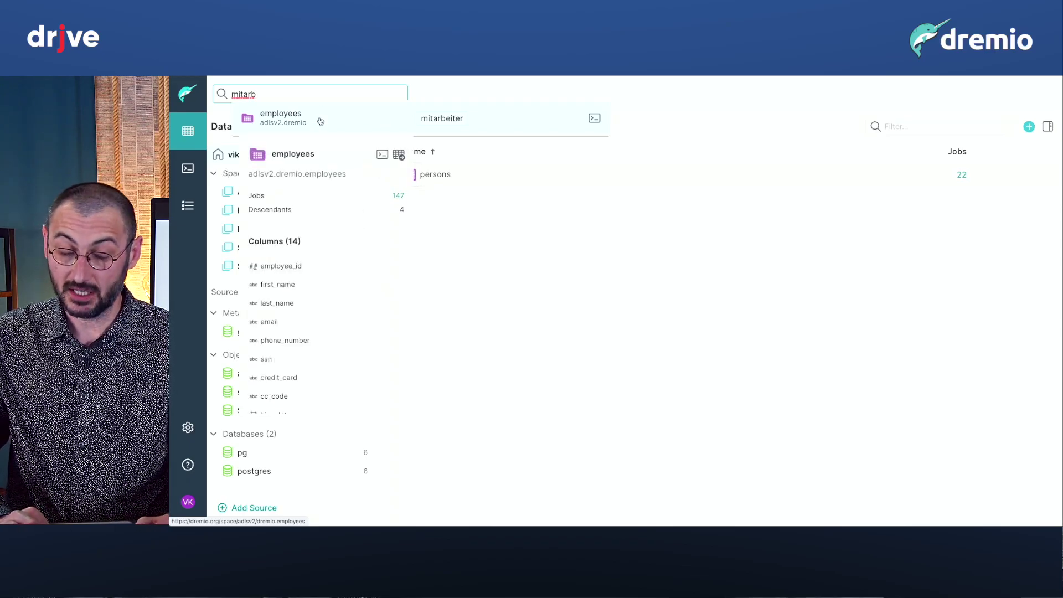
left_click(320, 120)
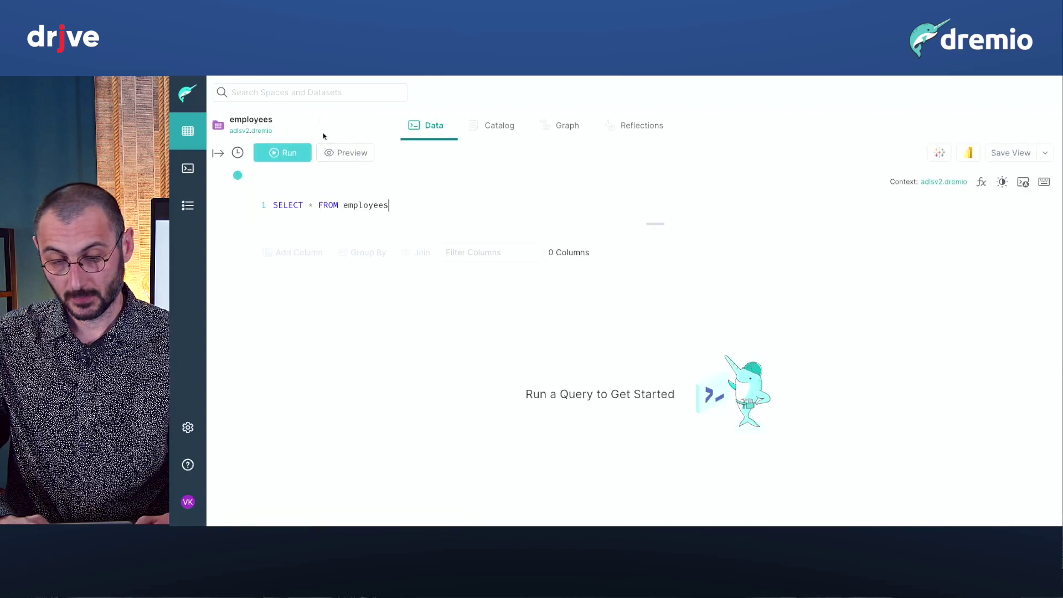
left_click(358, 158)
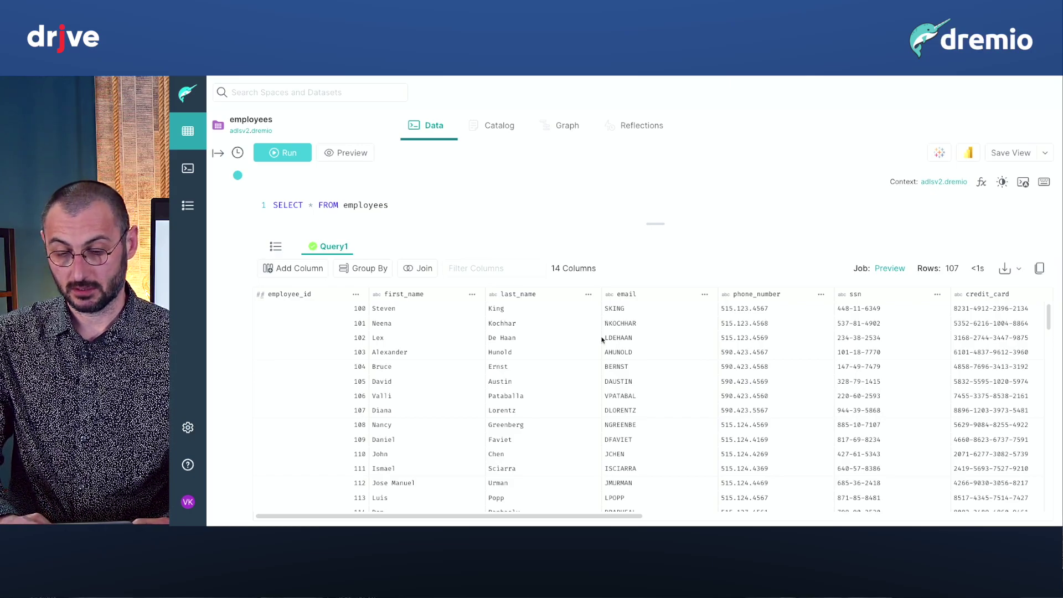
Convert the email column values to lowercase.
left_click(704, 296)
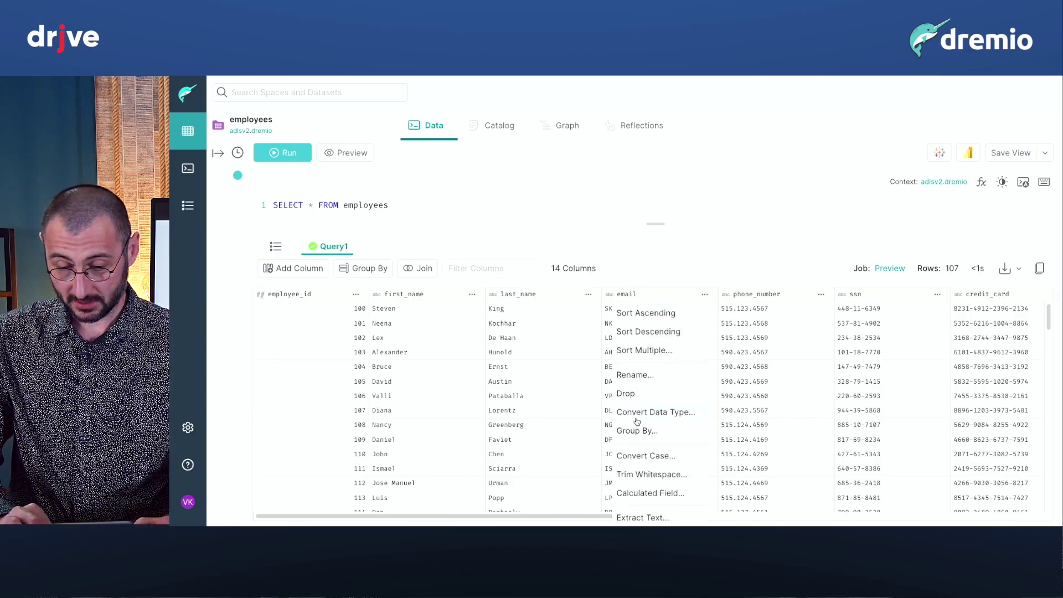
left_click(645, 453)
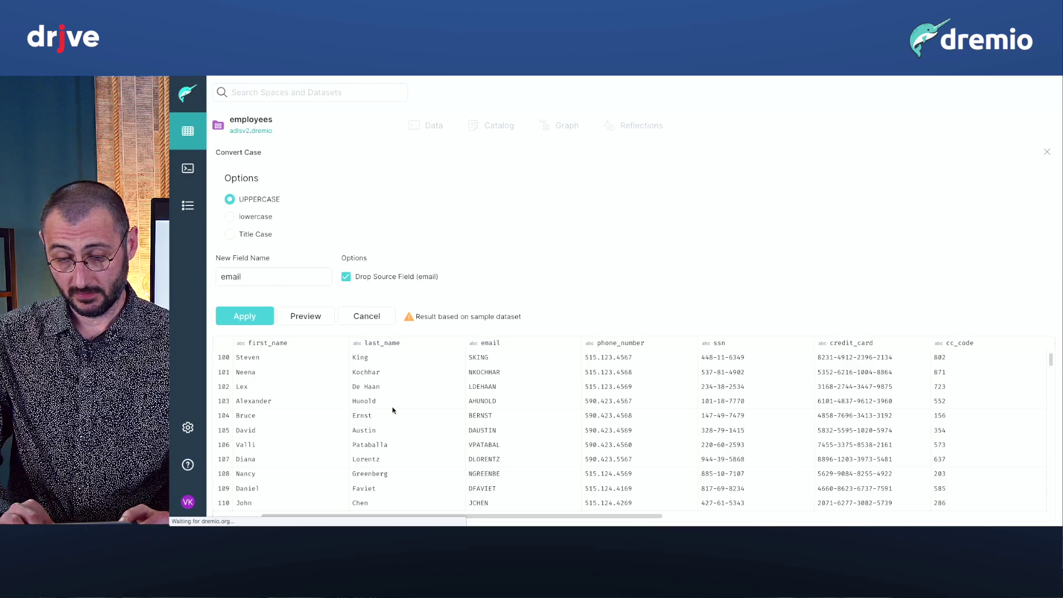
left_click(257, 218)
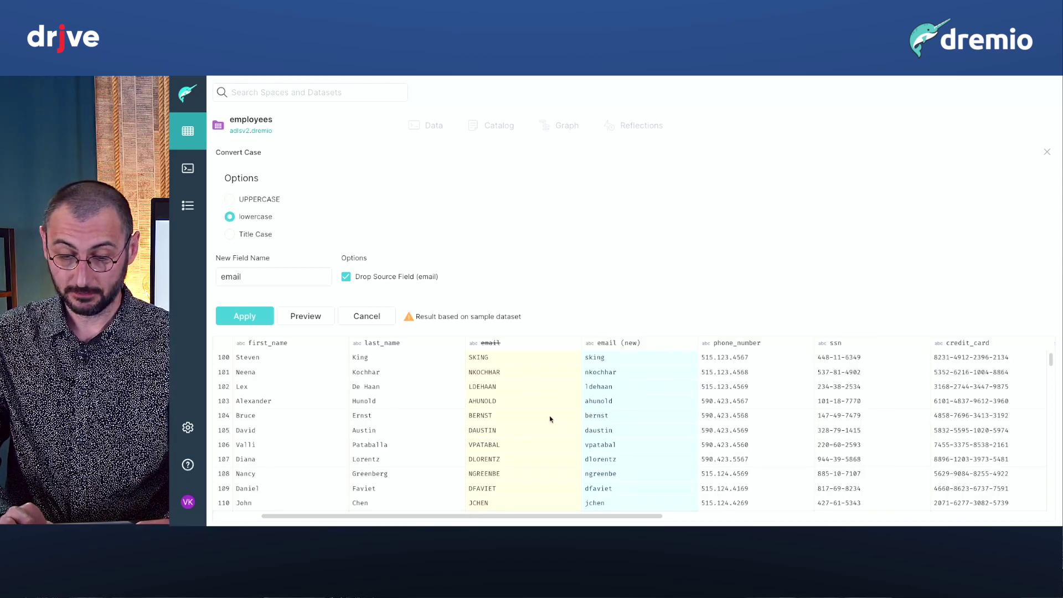
left_click(254, 316)
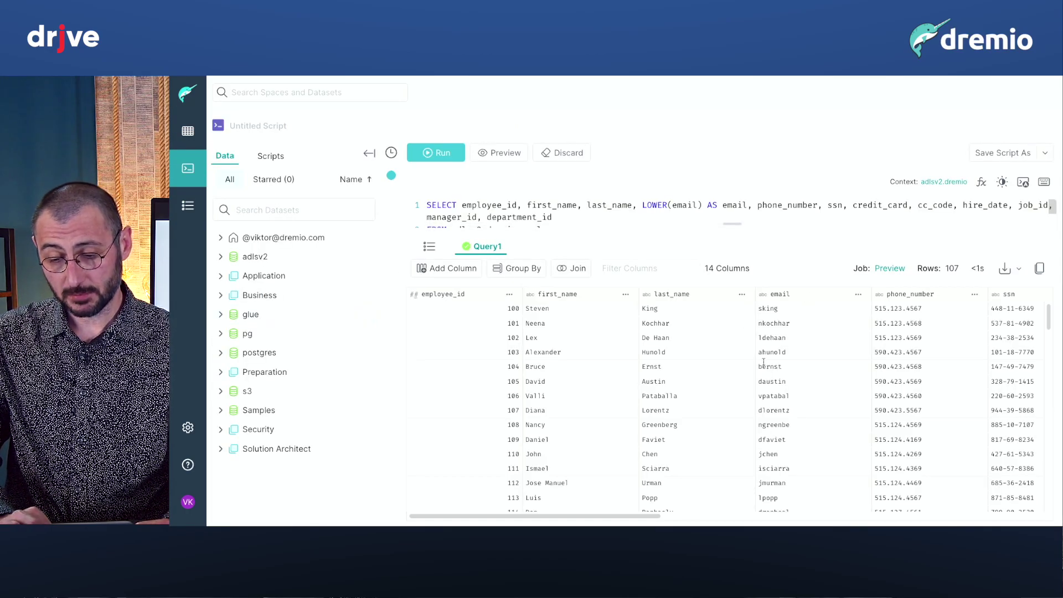
left_click(857, 294)
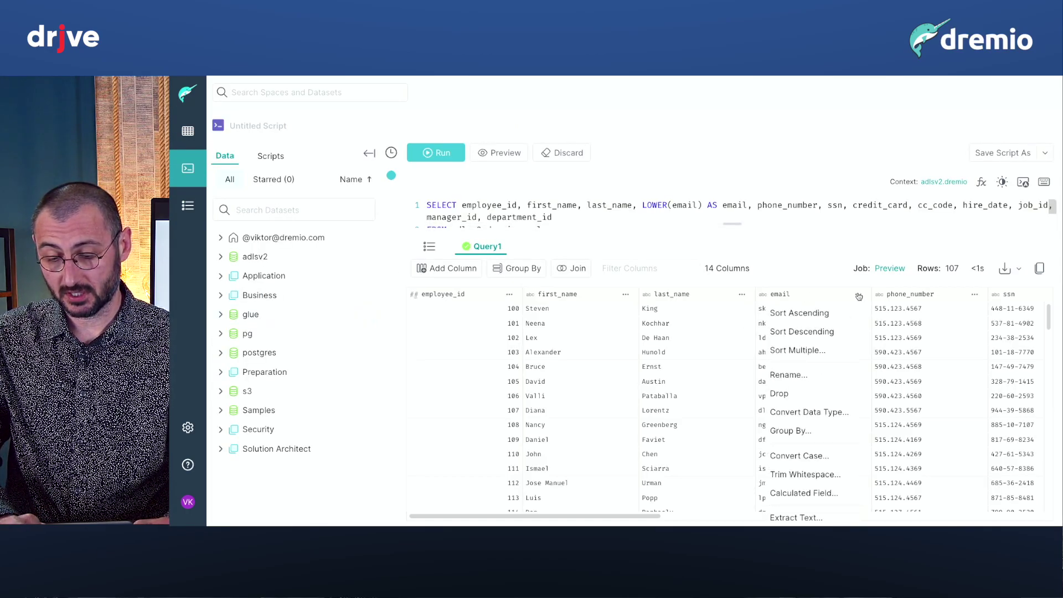
left_click(804, 493)
key("ctrl+a")
key("BackSpace")
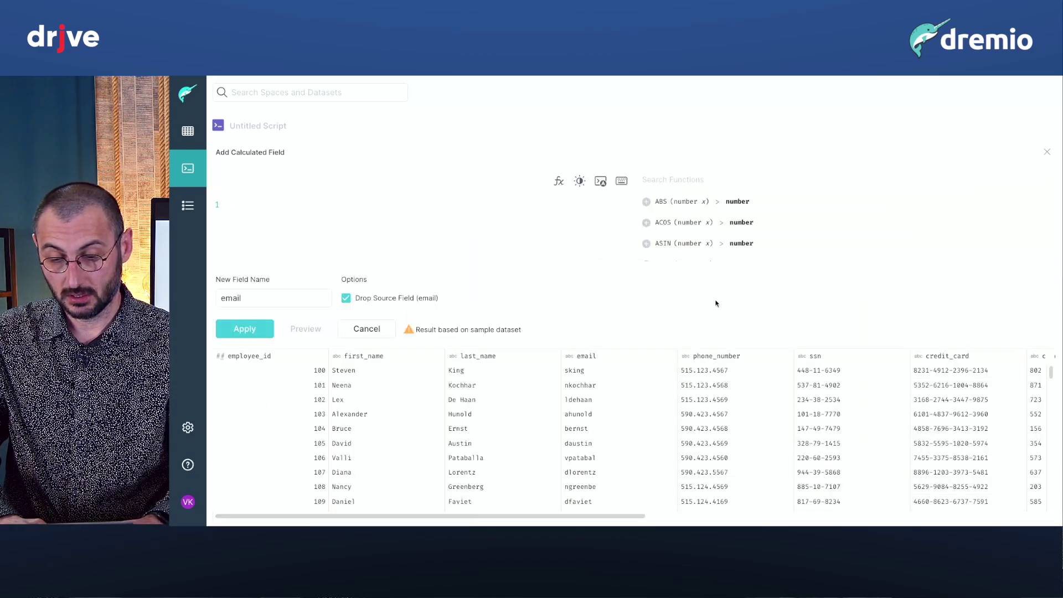
scroll(739, 249, "down", 1)
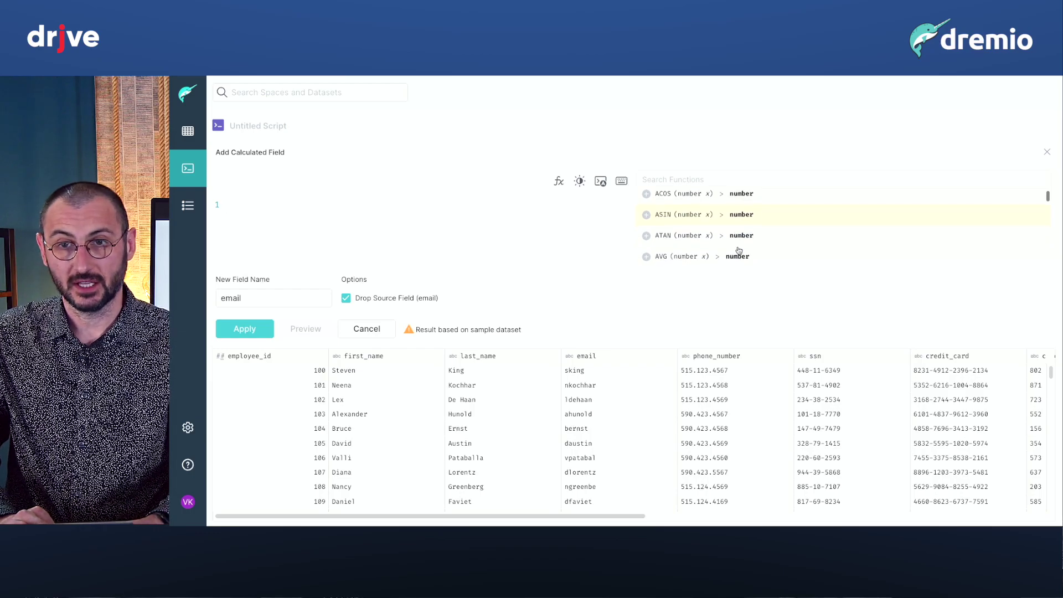
left_click(683, 179)
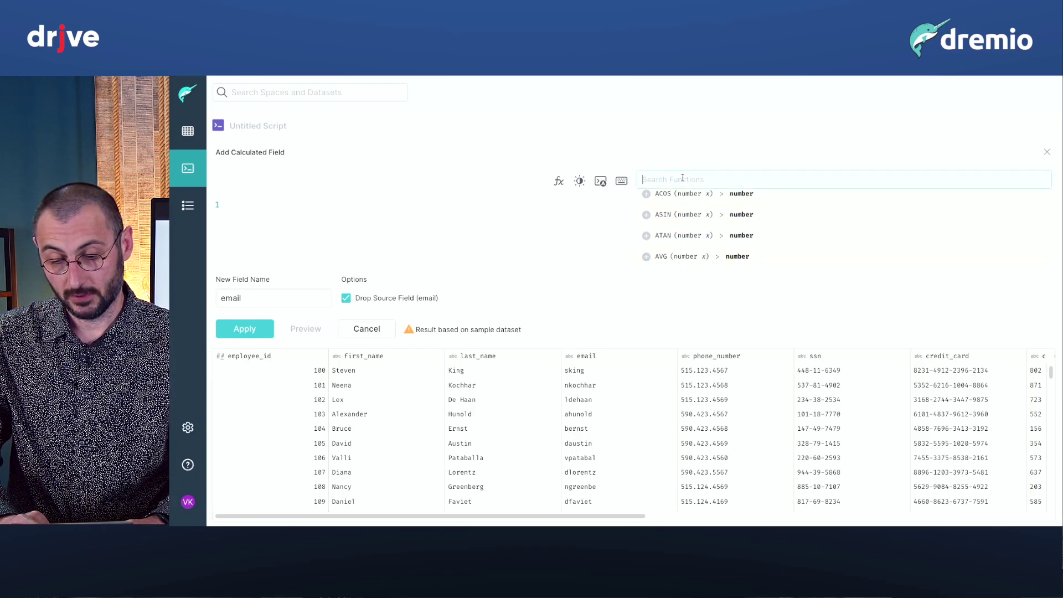
type("con")
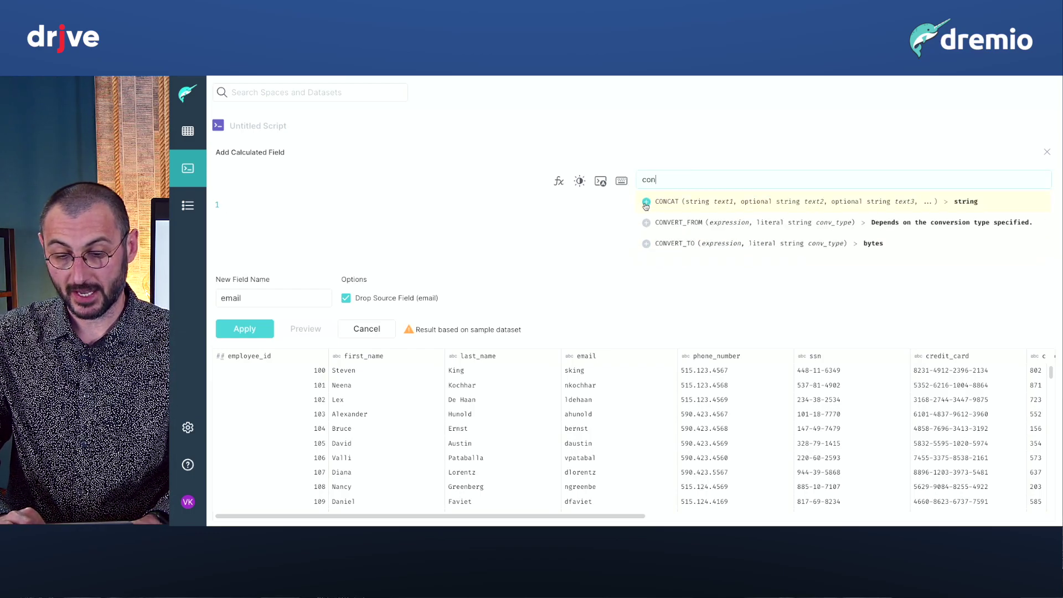
left_click(646, 203)
type("\"email\", text2, text3, ...)")
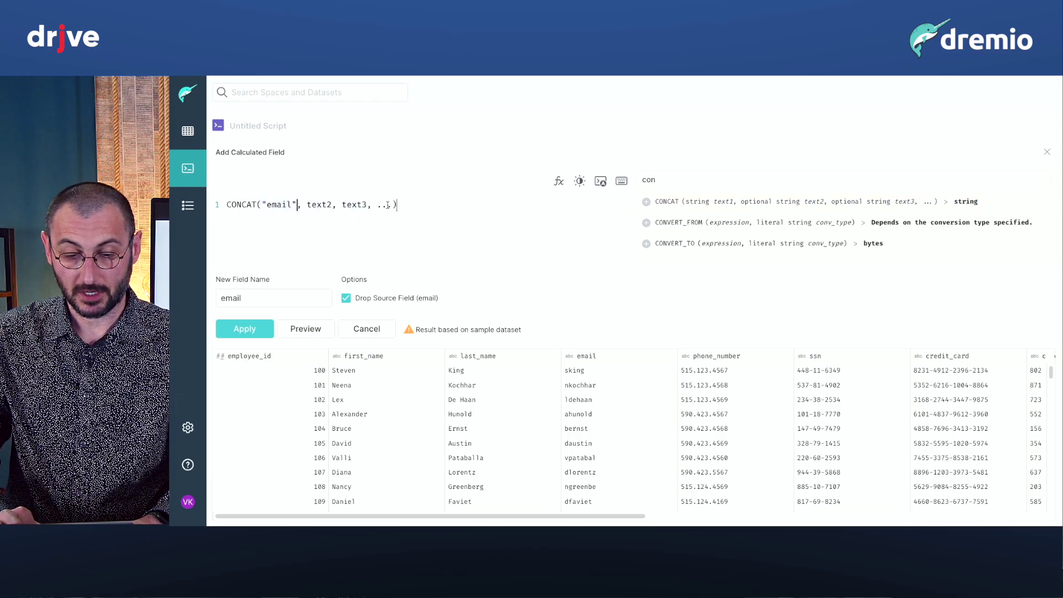
left_click_drag(391, 205, 304, 208)
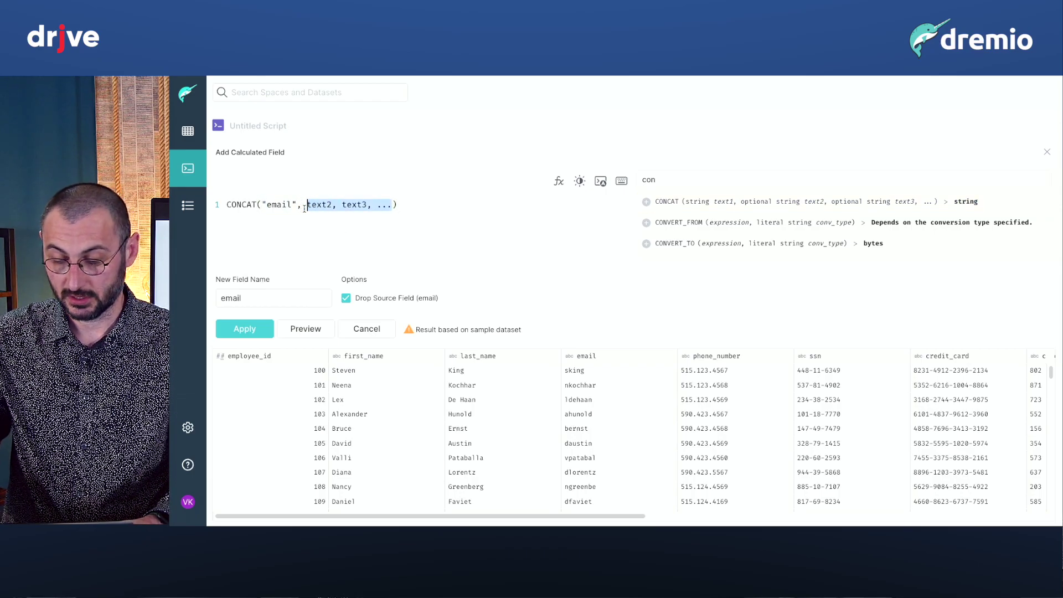
type("'@dr")
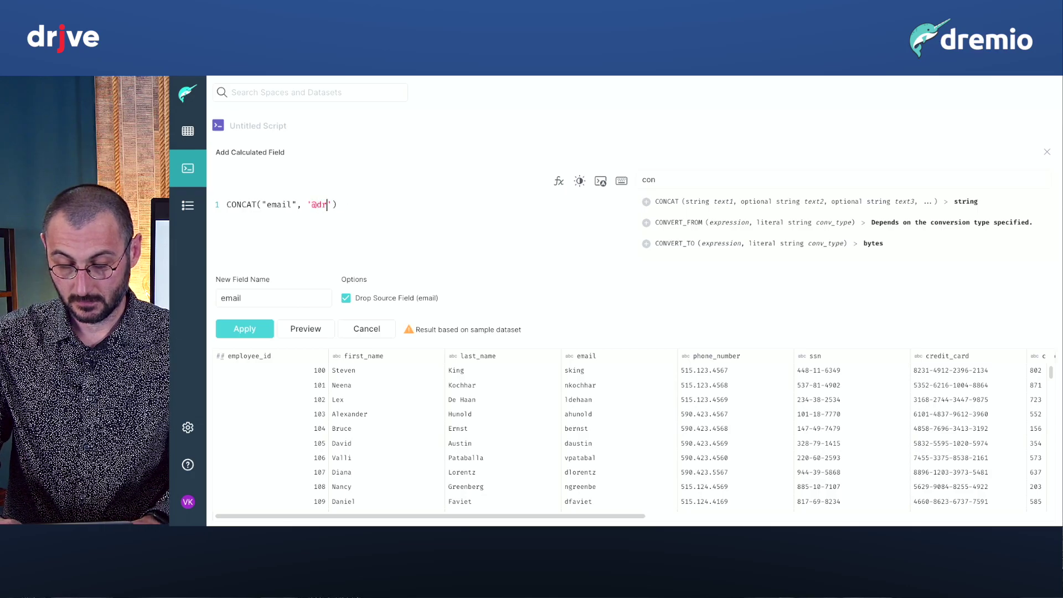
type("emio.com")
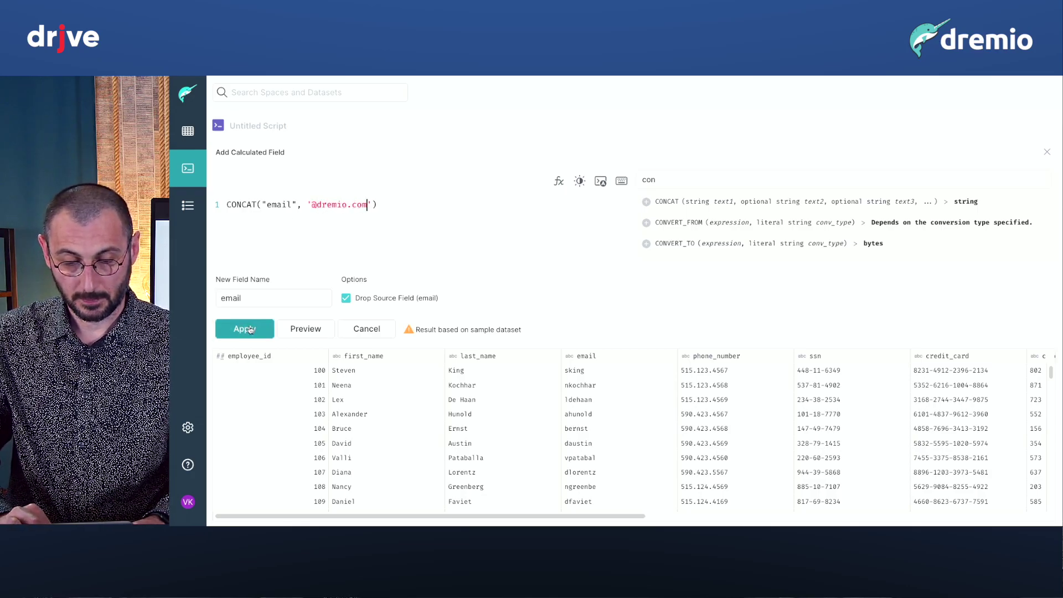
left_click(250, 330)
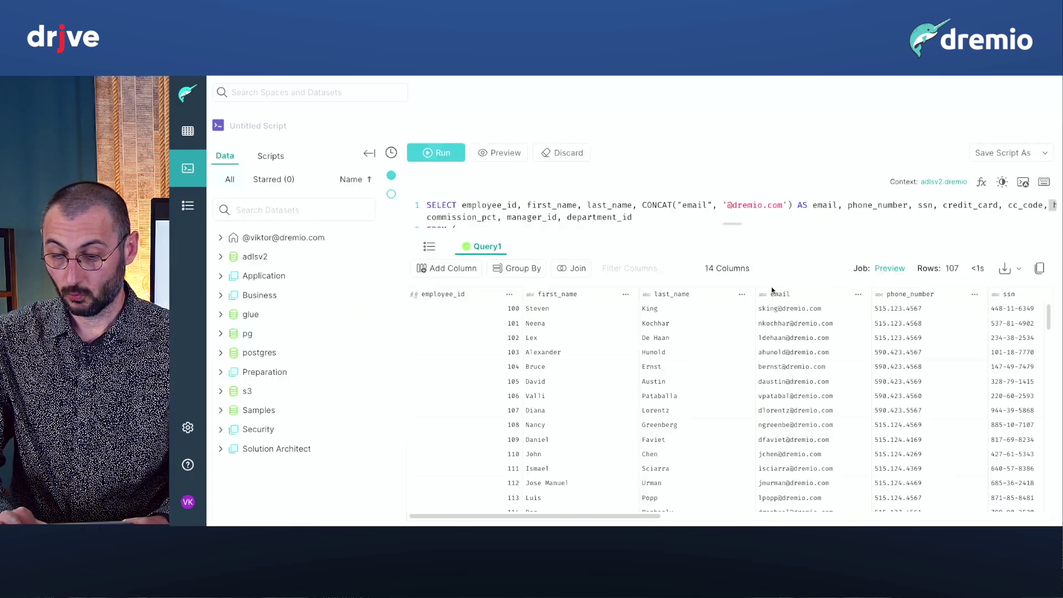
scroll(741, 373, "right", 3)
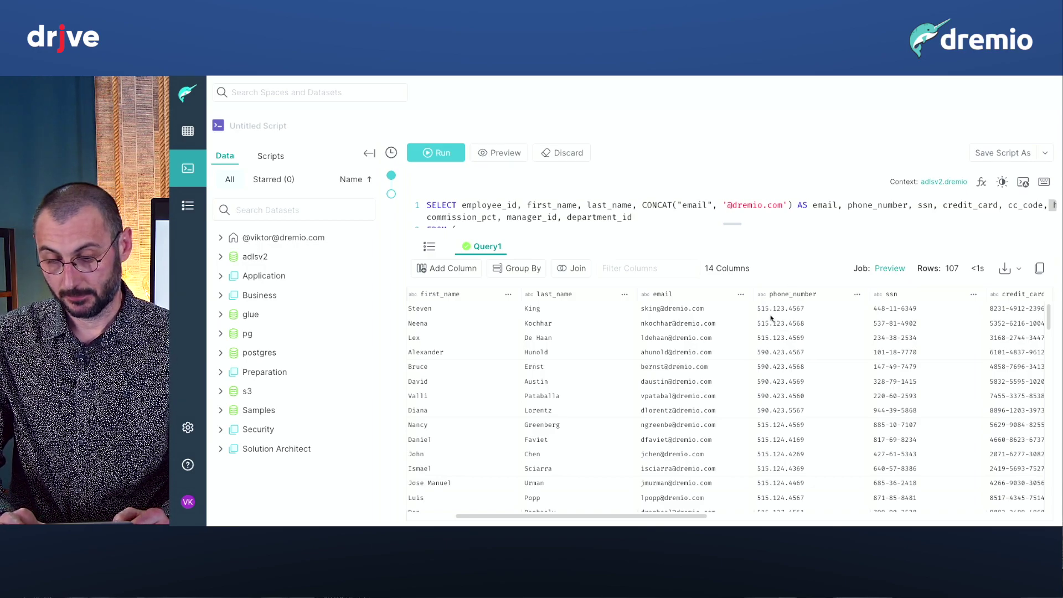
left_click_drag(768, 309, 757, 309)
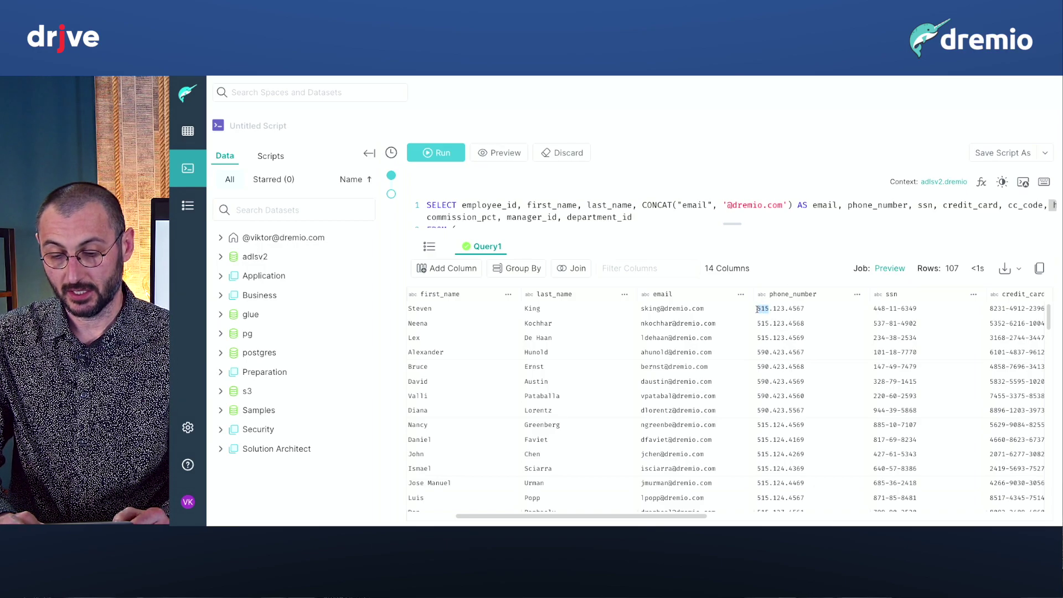
Extract the selected phone digits into a new column named 'area code'.
left_click(722, 335)
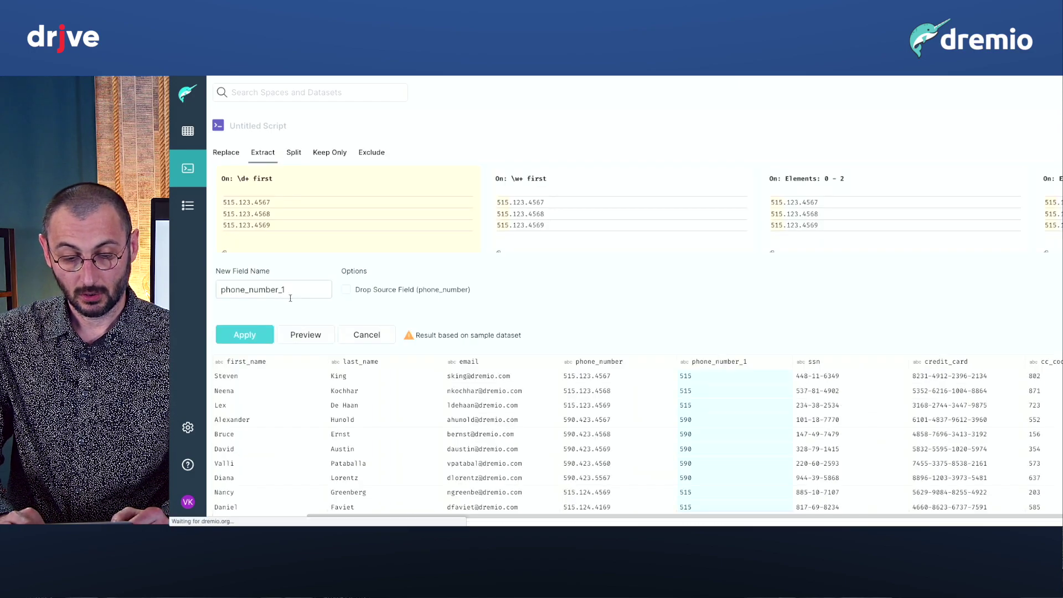
double_click(290, 298)
type("are")
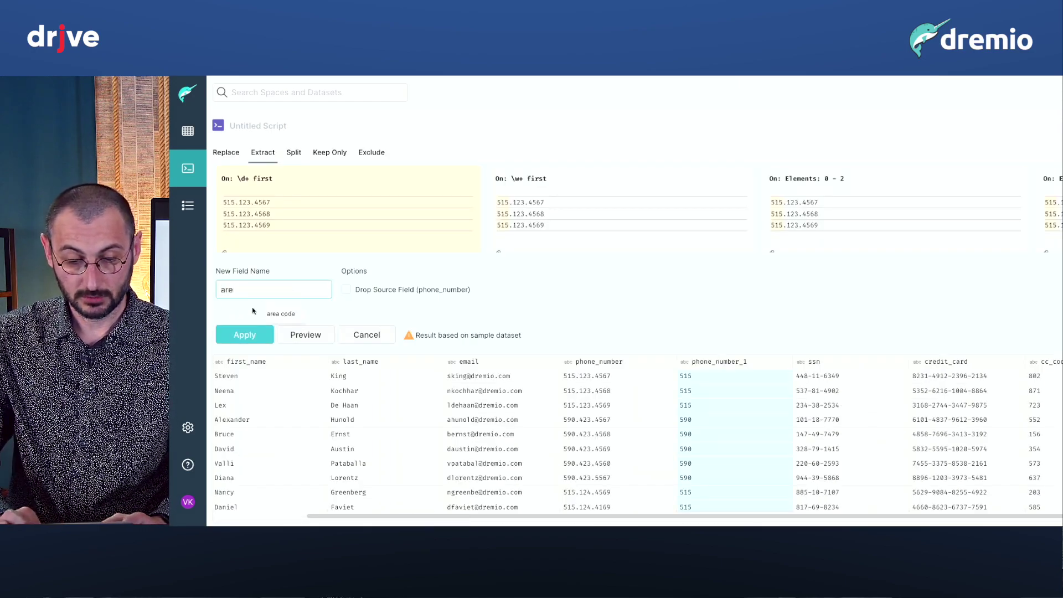
type("a ")
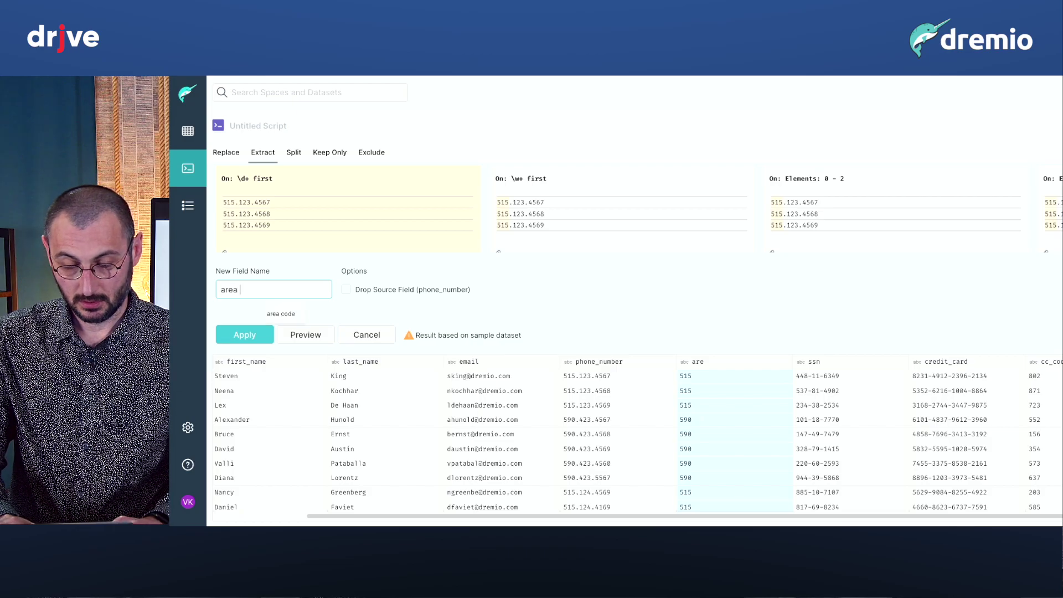
type("code")
left_click(244, 335)
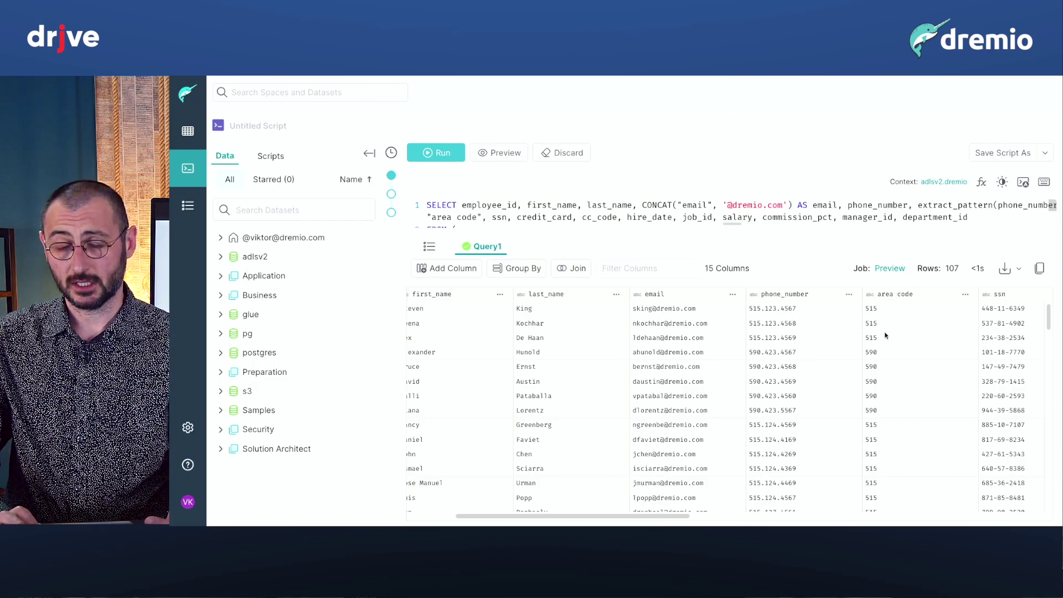
Drop the phone_number column, leaving 14 columns.
left_click(848, 293)
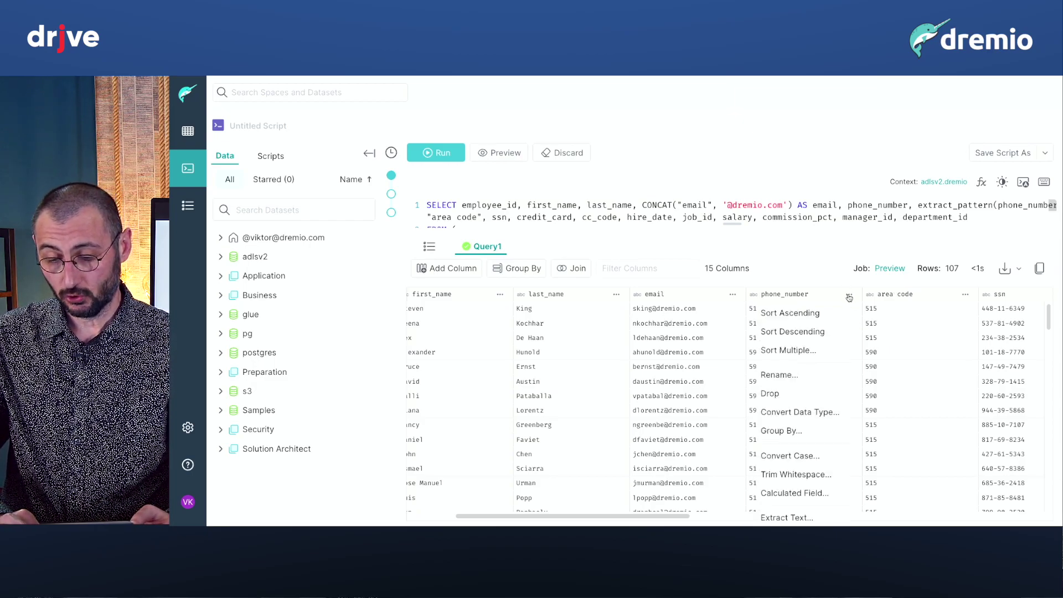
left_click(795, 396)
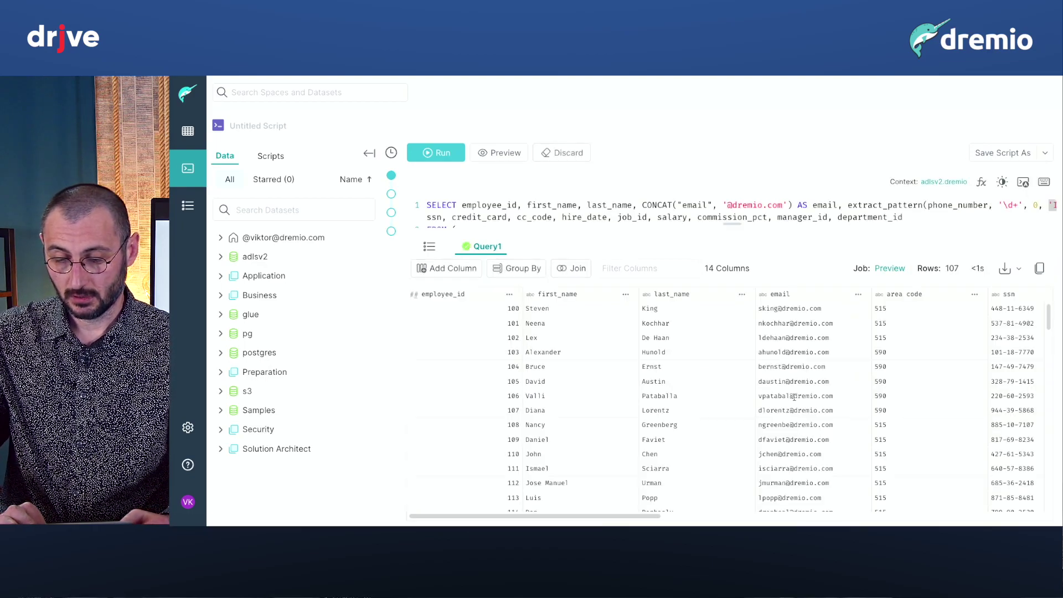
scroll(795, 400, "right", 5)
scroll(794, 400, "right", 8)
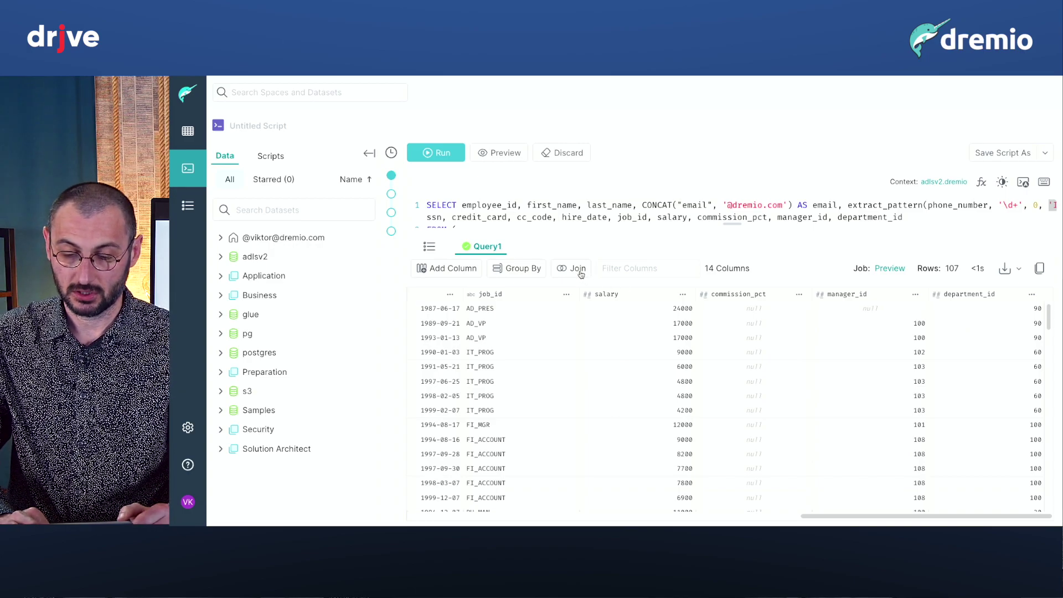
Choose the pg.public departments table as the dataset for a custom join.
left_click(577, 269)
left_click(341, 157)
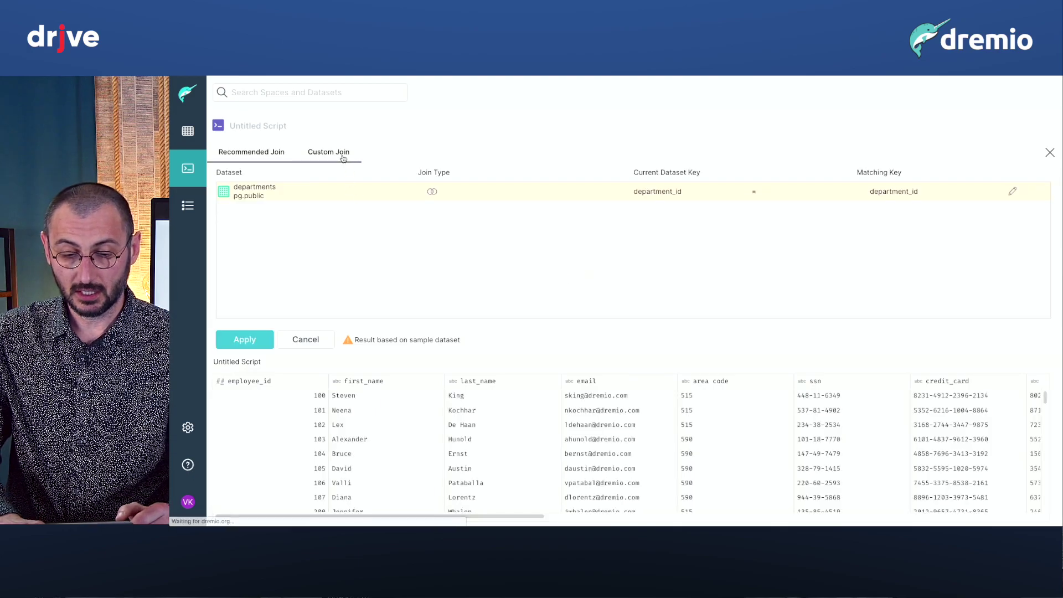
left_click(271, 178)
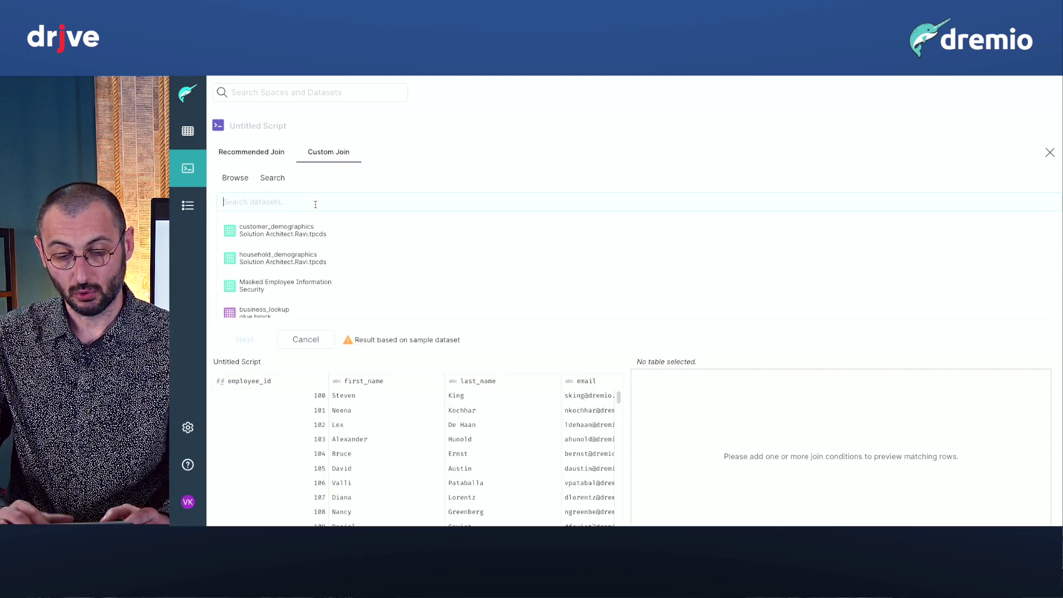
type("department")
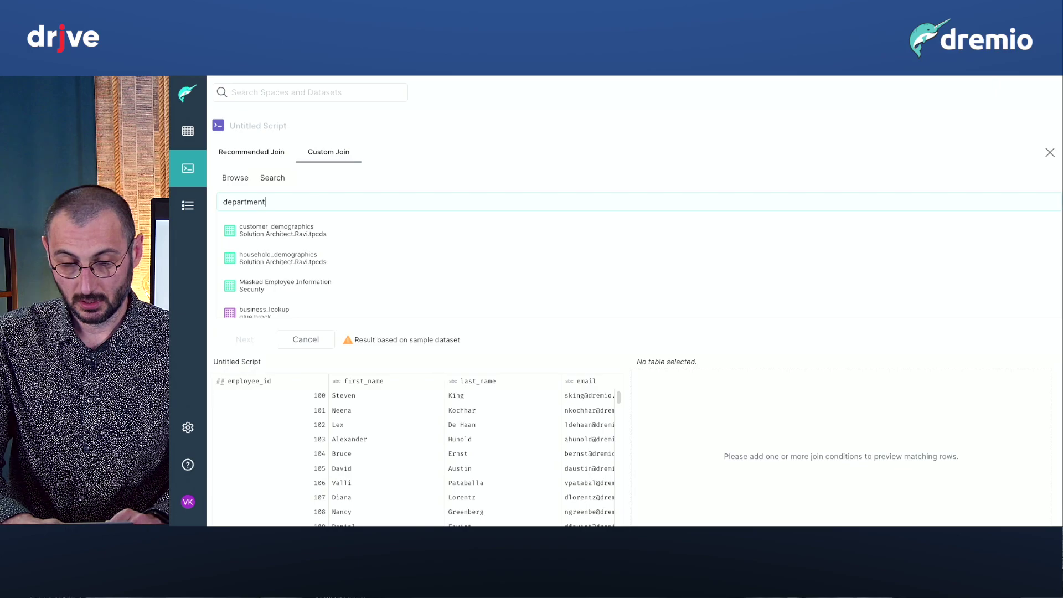
type("s")
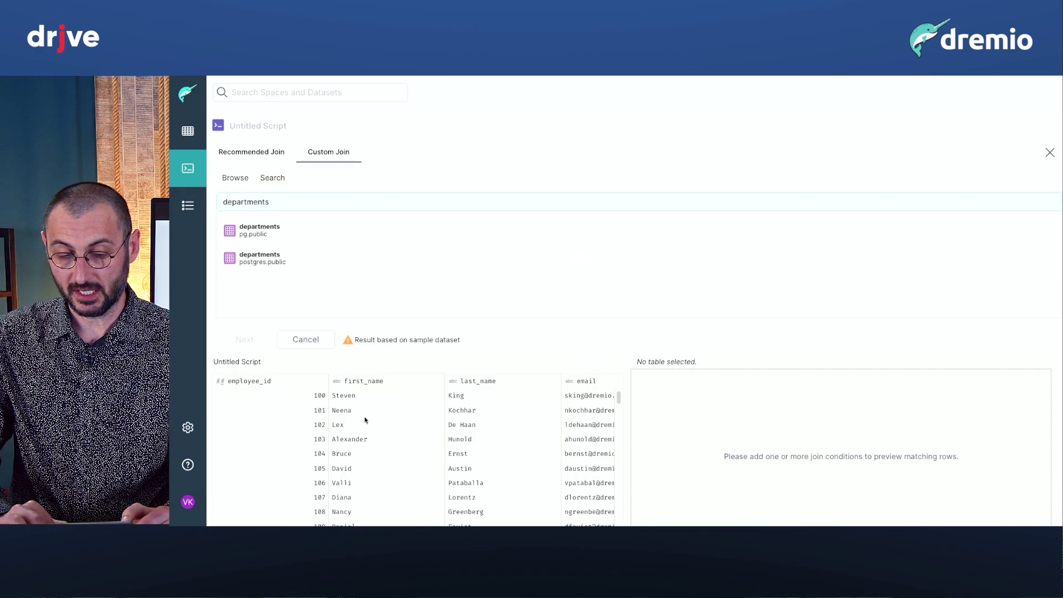
left_click(298, 237)
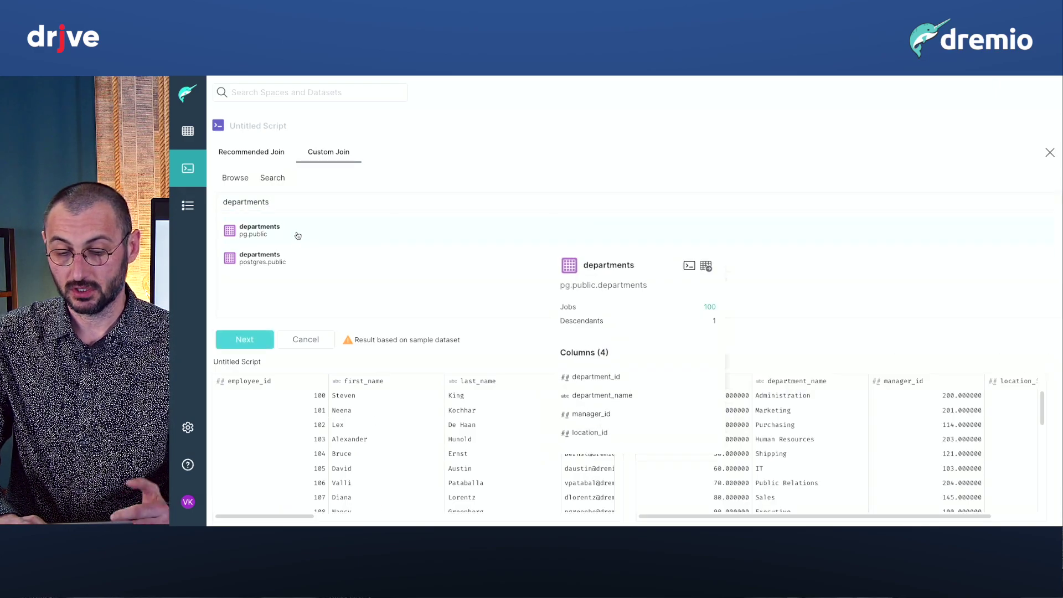
left_click(254, 343)
Join on department_id from both tables and apply, giving 18 columns and 106 rows.
scroll(288, 260, "down", 3)
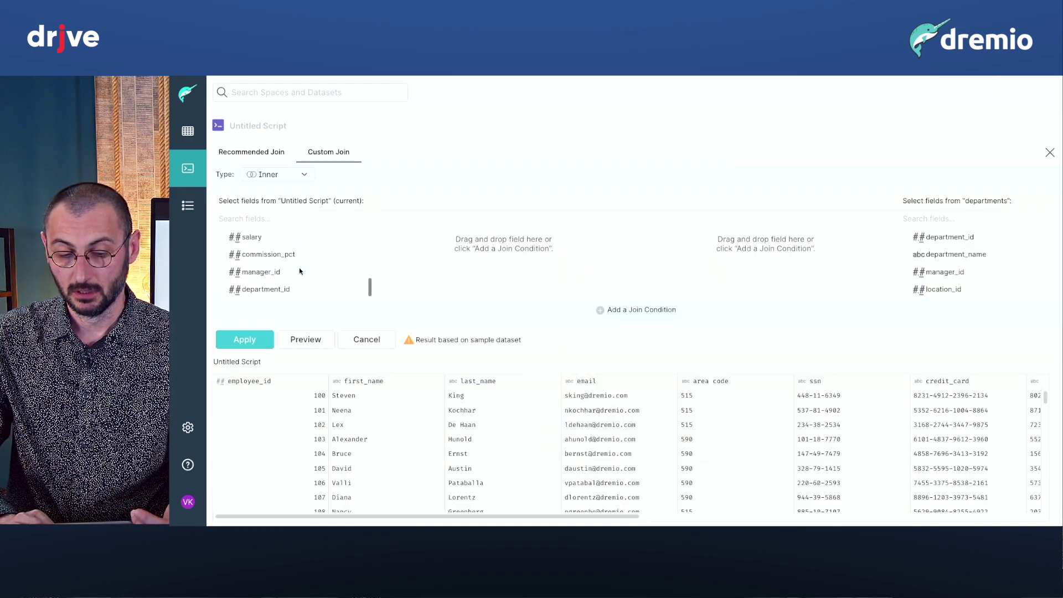
left_click_drag(302, 289, 454, 238)
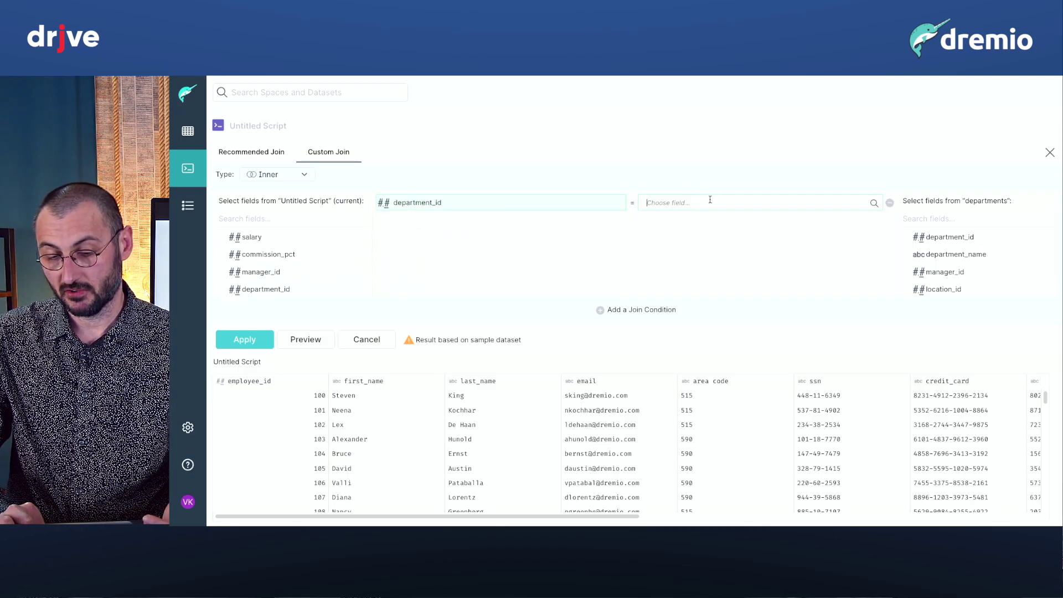
left_click(707, 218)
left_click(262, 341)
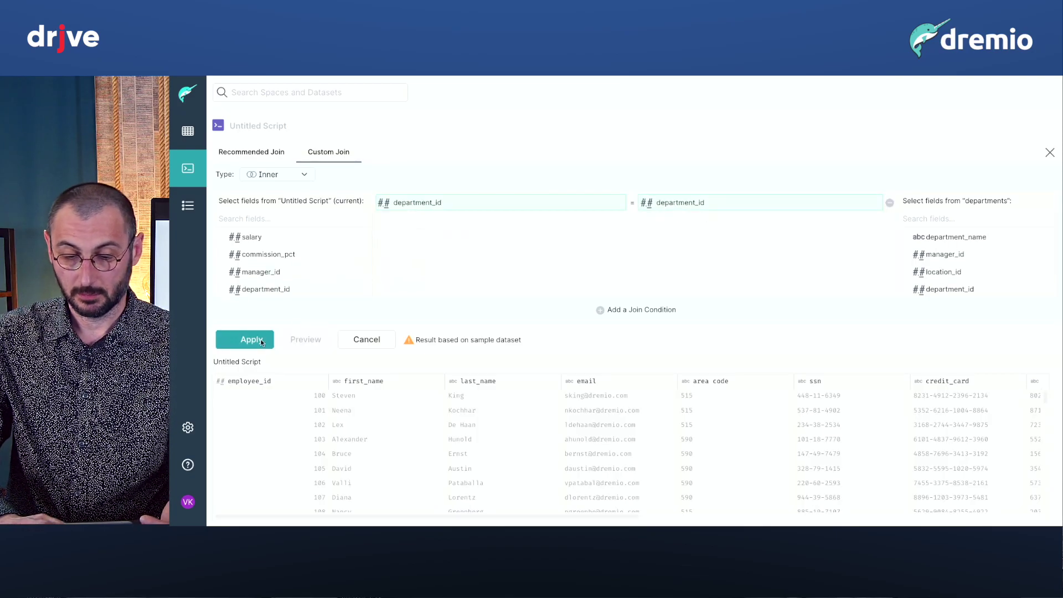
scroll(754, 332, "right", 5)
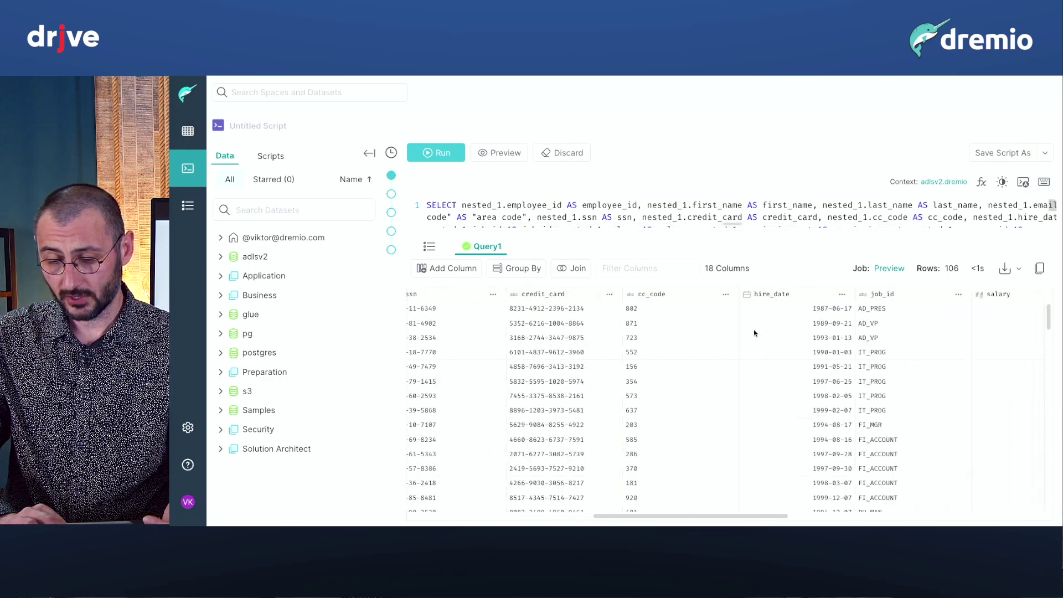
scroll(753, 333, "right", 10)
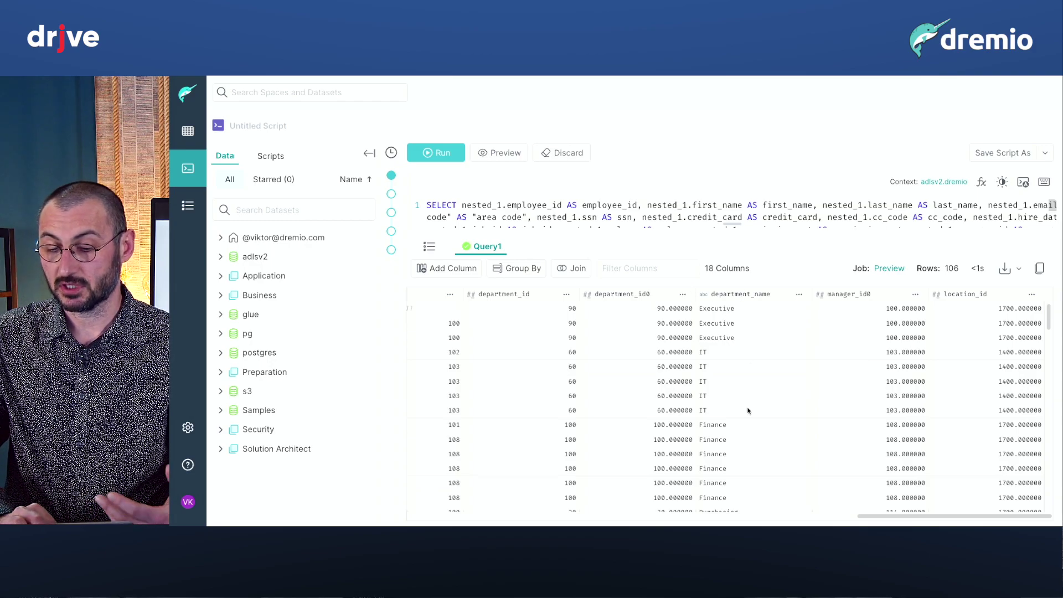
Keep only rows whose department_name is Shipping or Sales.
left_click(800, 297)
scroll(747, 490, "down", 2)
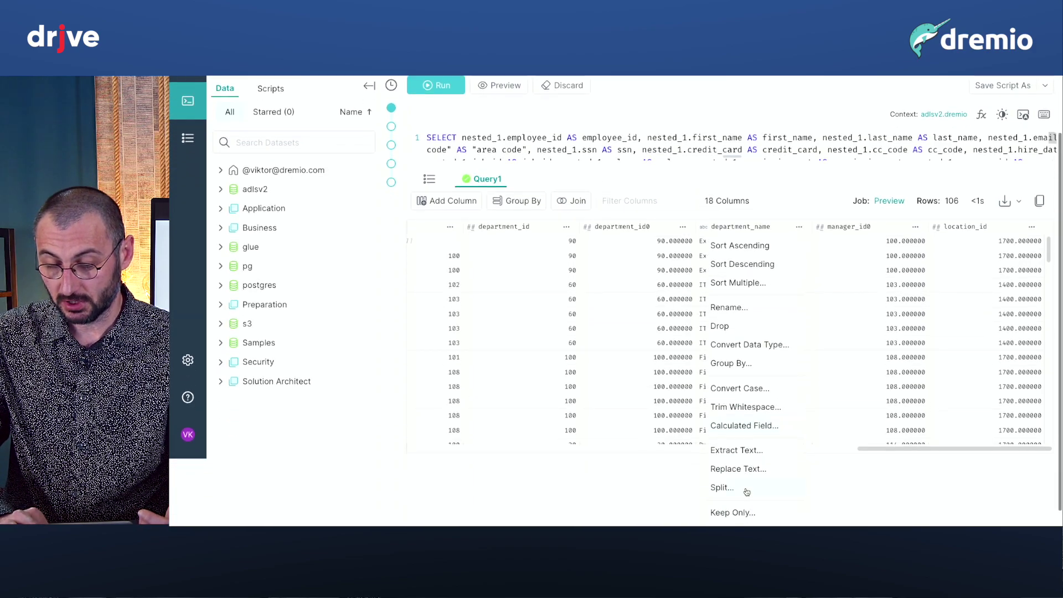
left_click(736, 512)
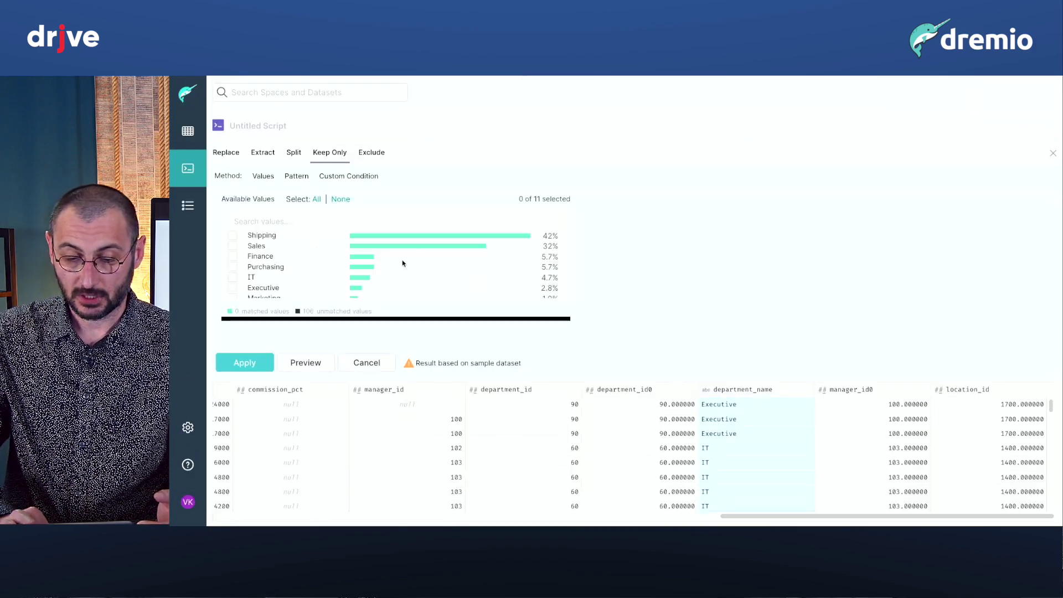
left_click(233, 235)
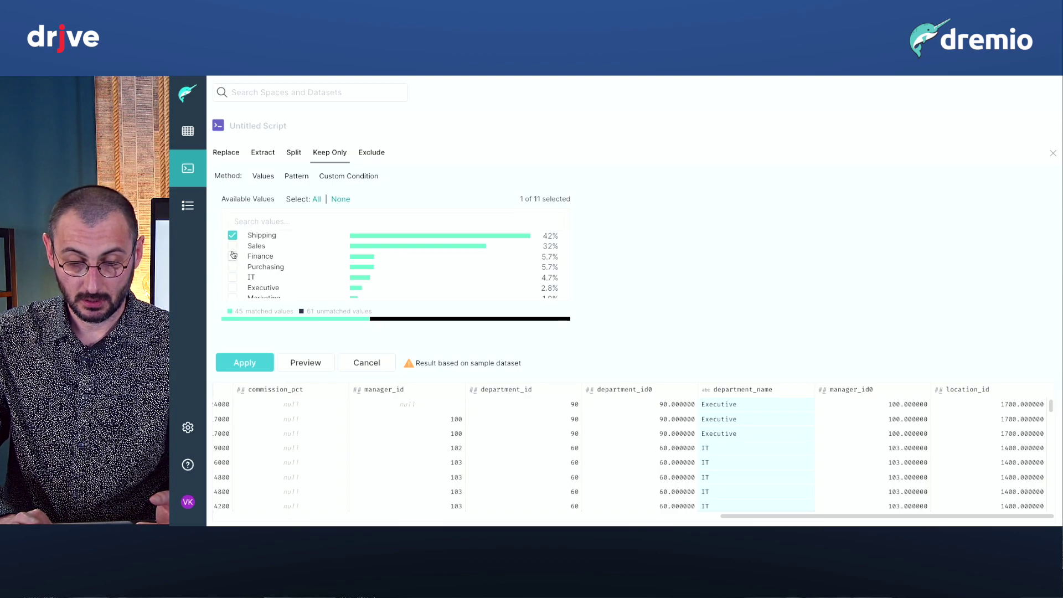
left_click(233, 245)
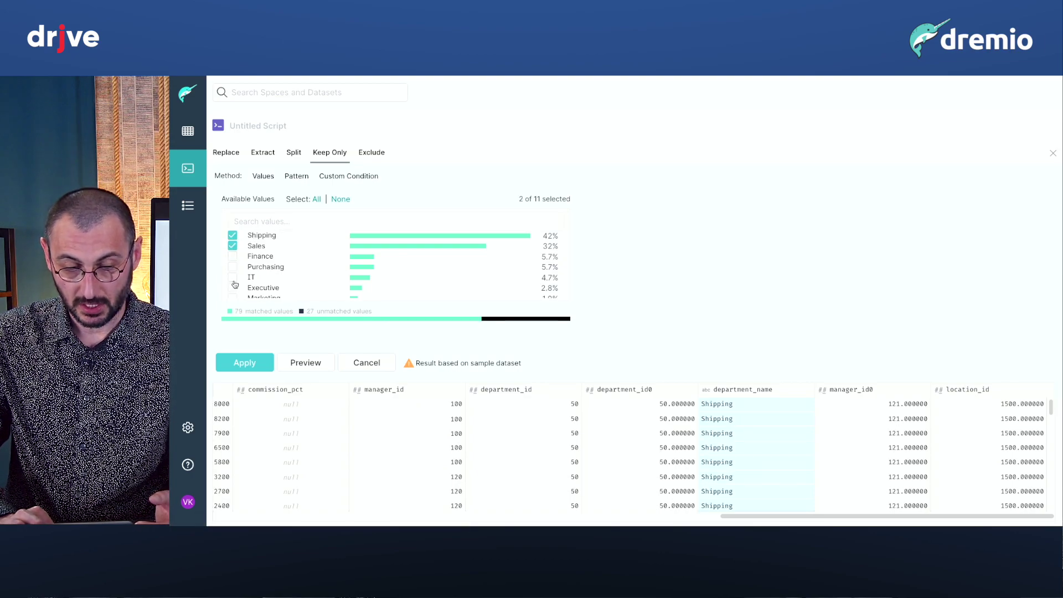
left_click(244, 361)
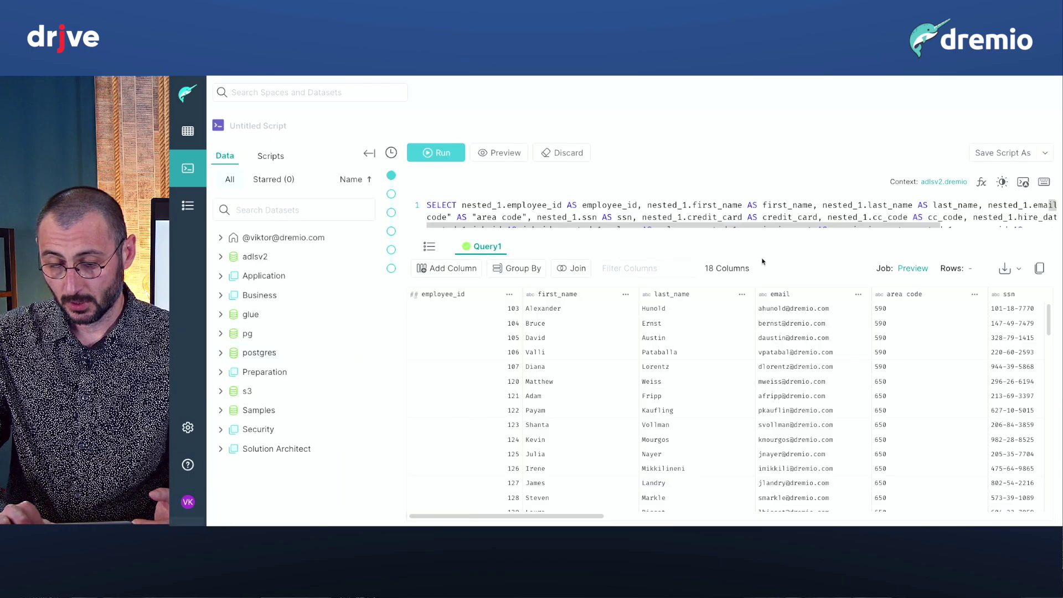
scroll(762, 327, "right", 5)
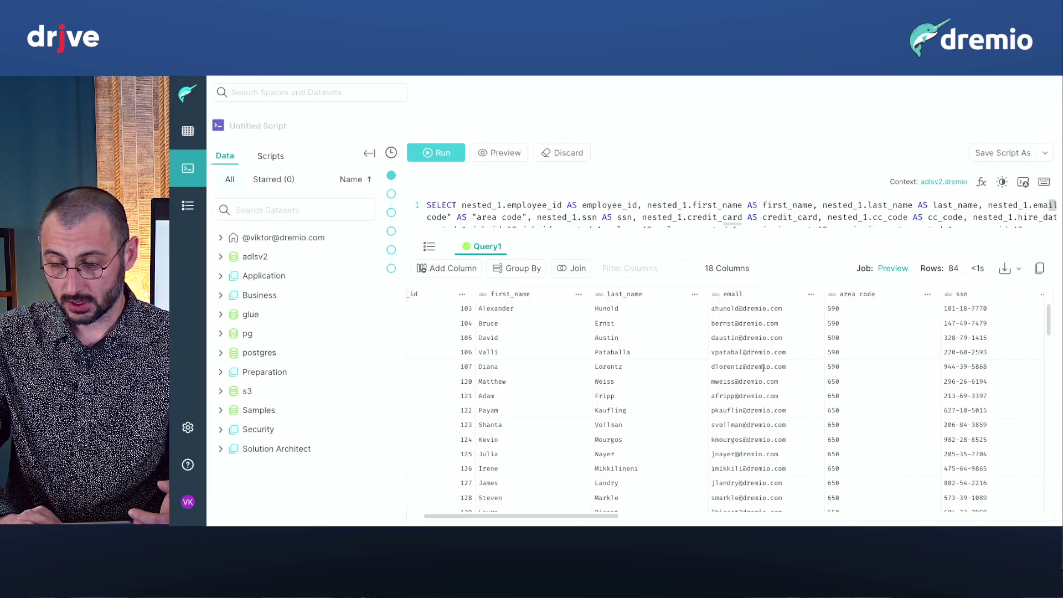
Save the result as view start_product in the user's Solution Architect folder and show its lineage graph.
left_click(1045, 152)
left_click(1017, 217)
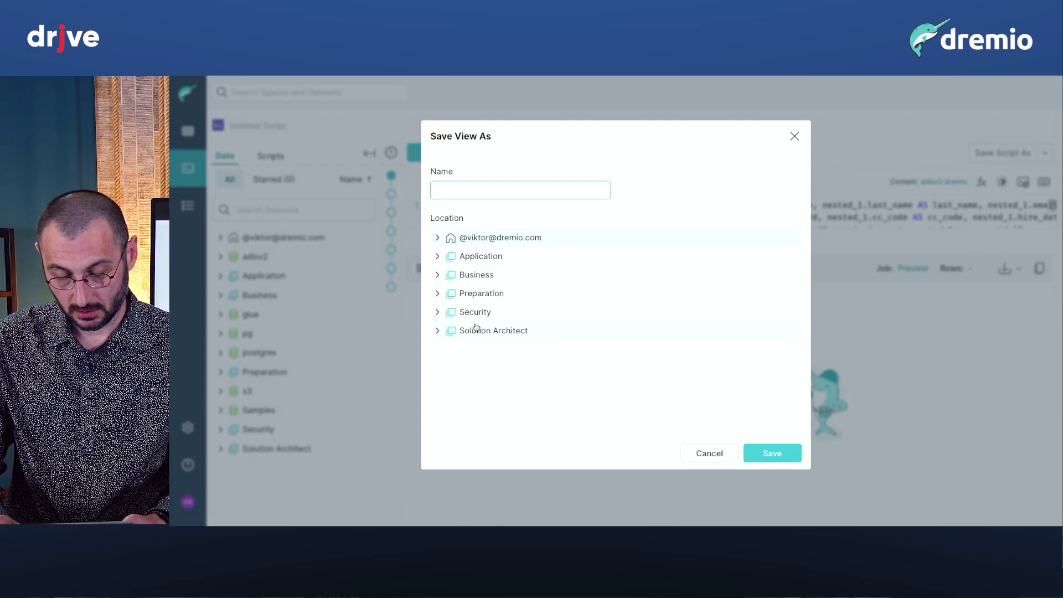
type("start_")
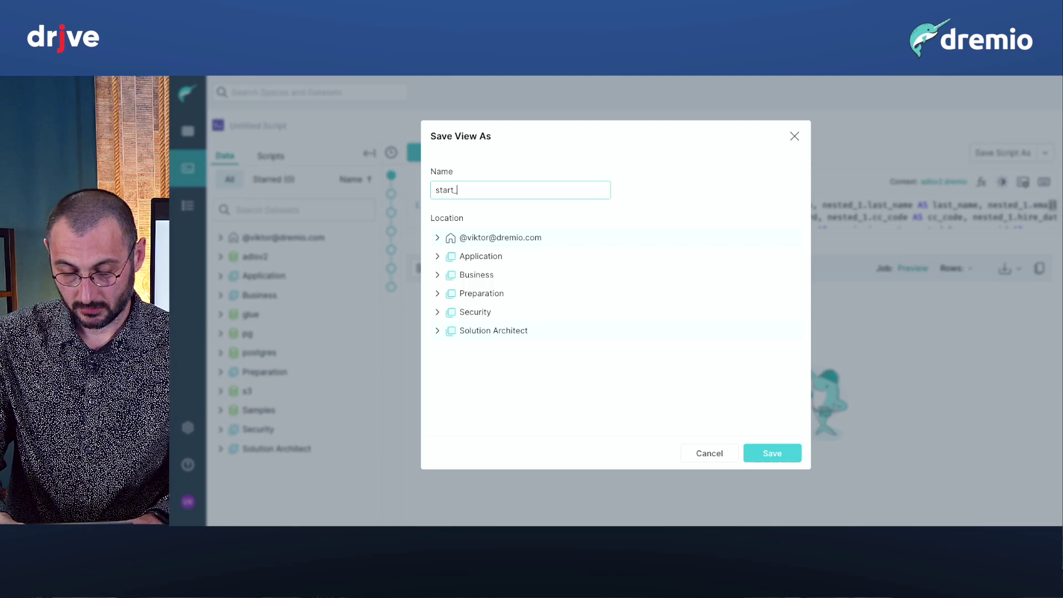
type("product")
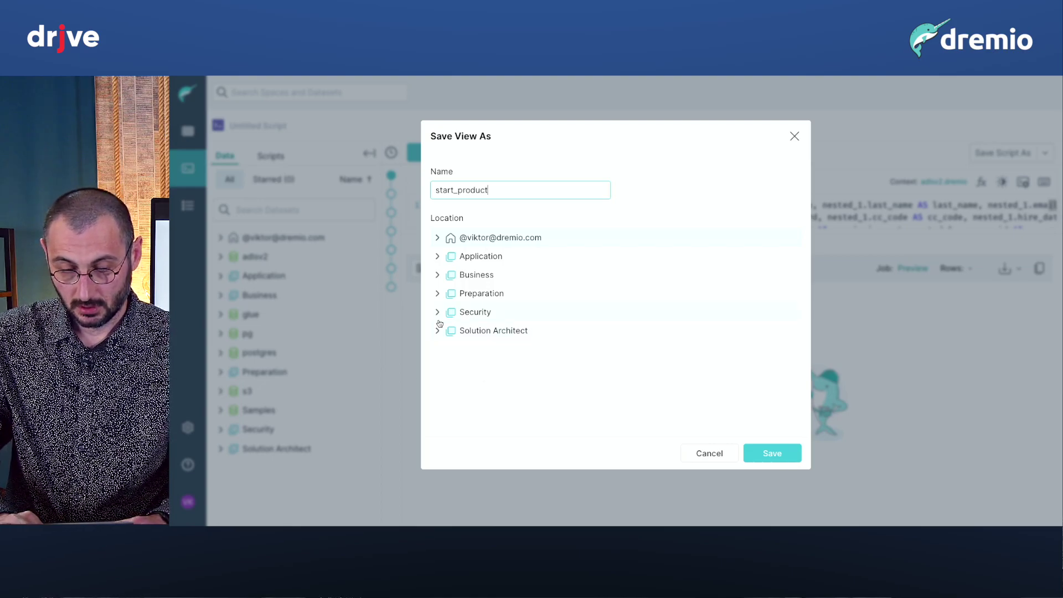
left_click(437, 331)
scroll(472, 379, "down", 2)
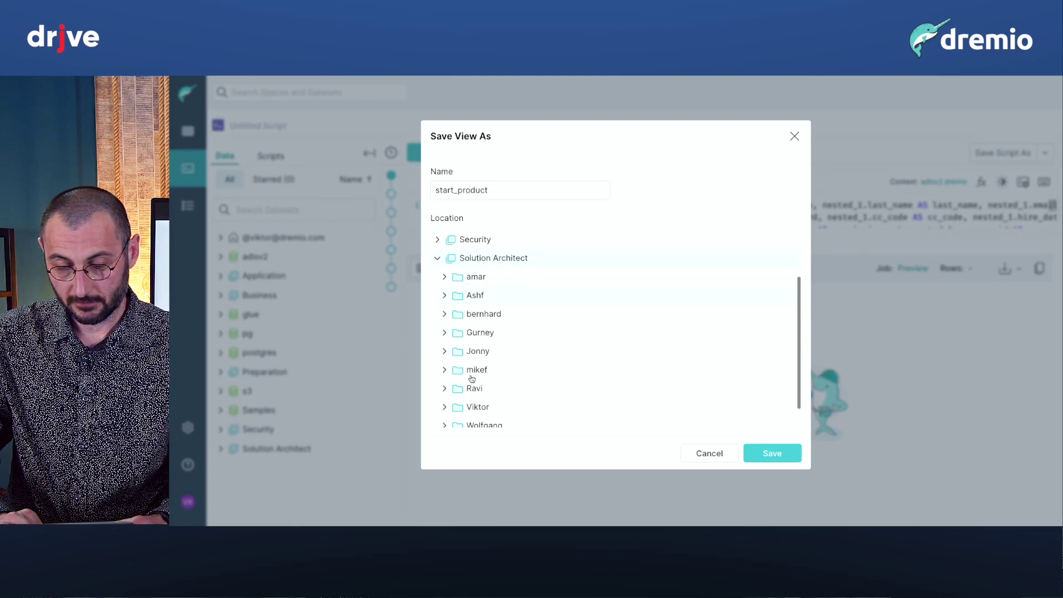
left_click(444, 407)
scroll(444, 407, "down", 1)
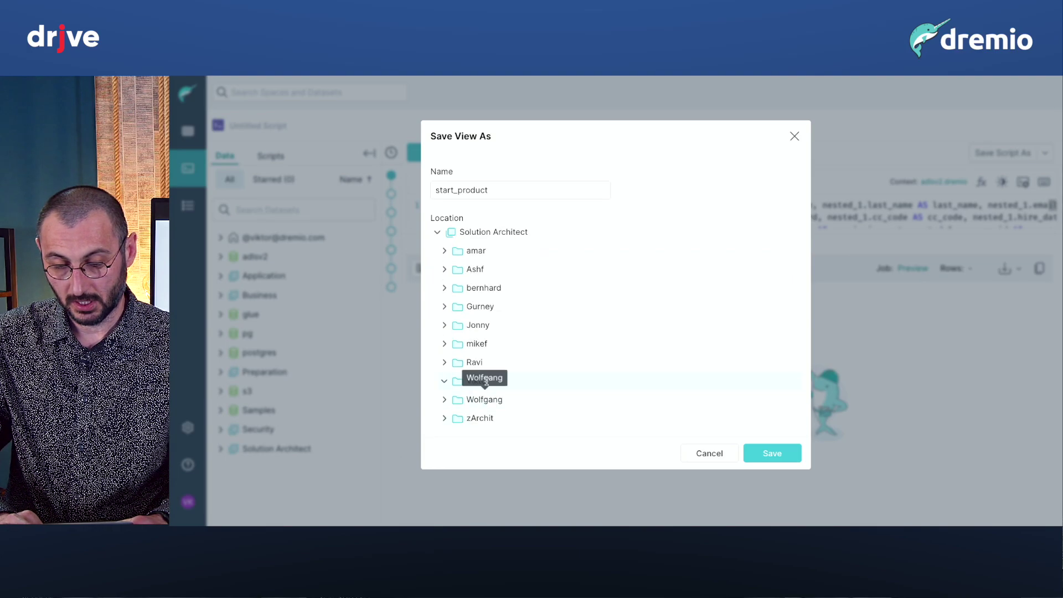
left_click(760, 455)
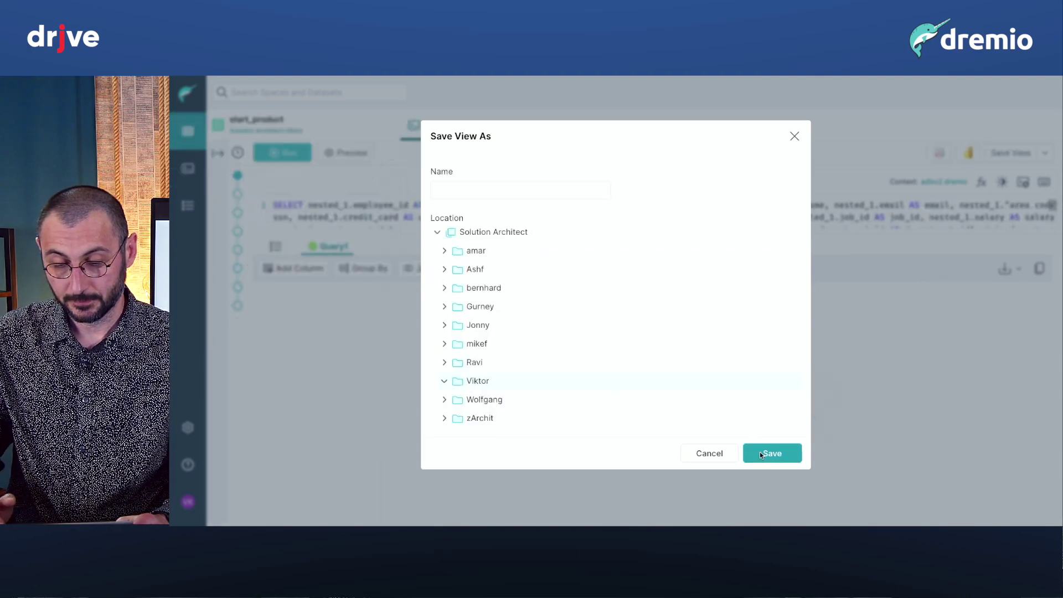
left_click(566, 133)
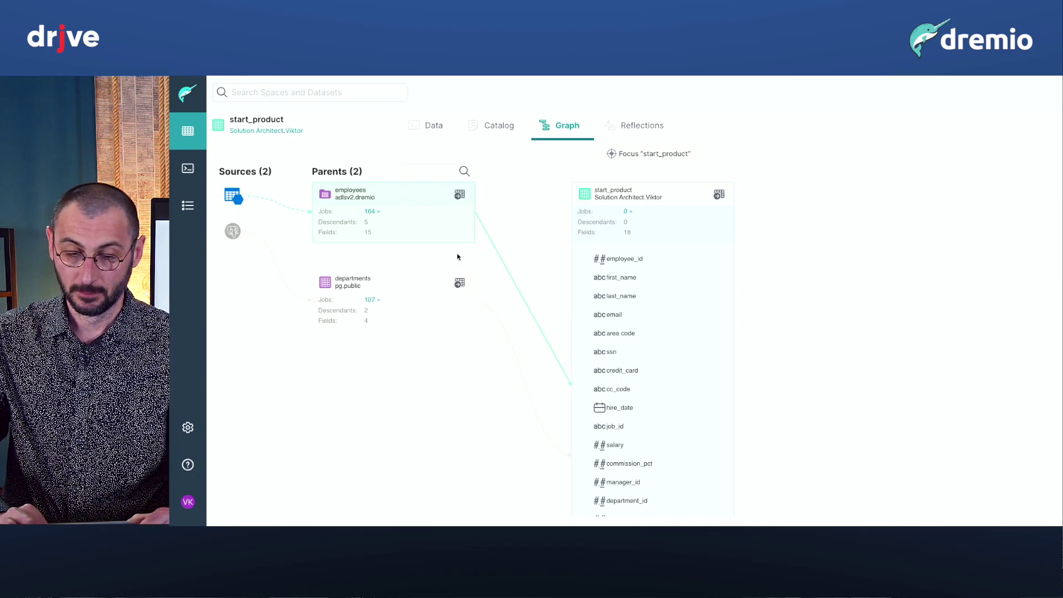
Open start_product from its folder and preview its 84 rows.
left_click(293, 131)
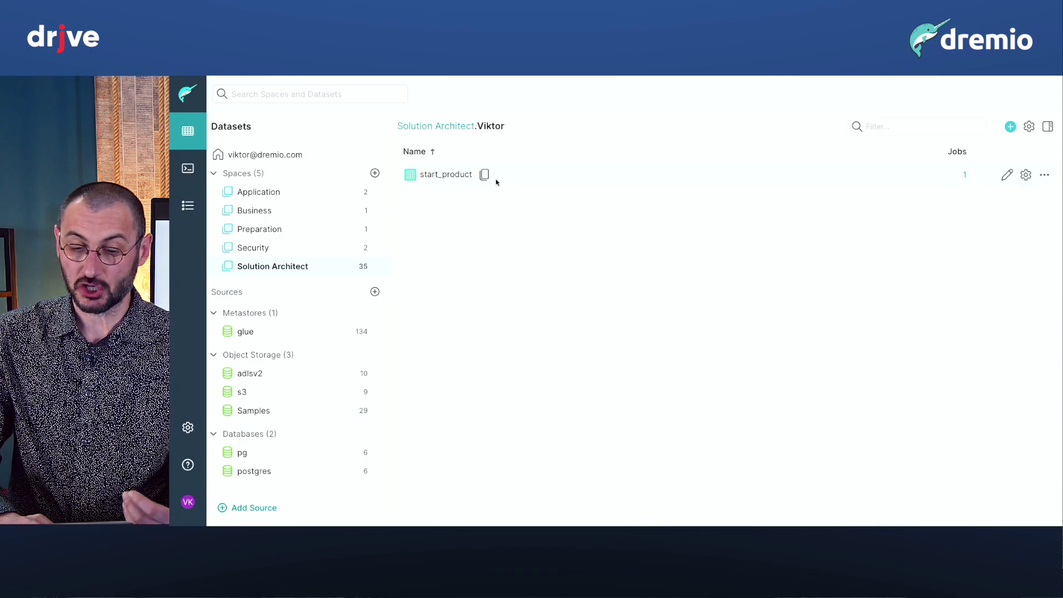
left_click(458, 175)
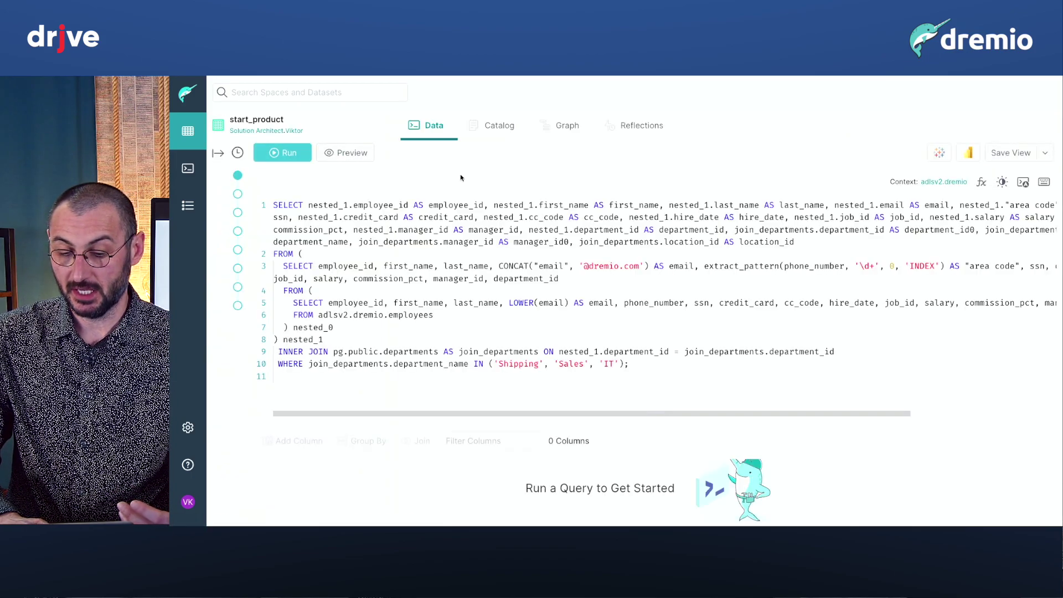
left_click(366, 156)
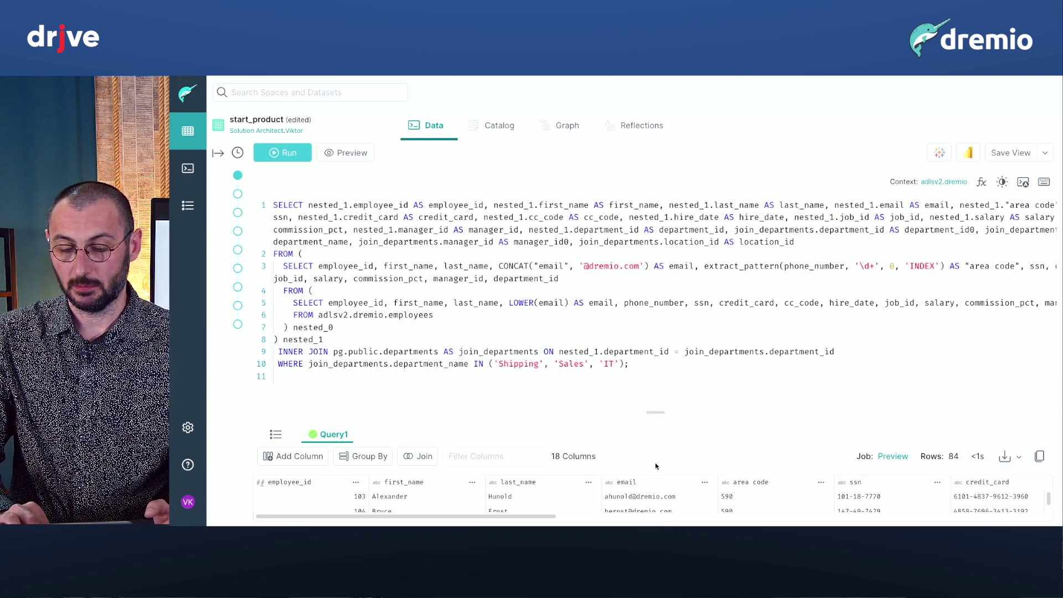
Inspect the CONCAT email expression and WHERE department list, then leave to the folder discarding edits.
left_click(648, 266)
left_click_drag(648, 267, 498, 267)
left_click_drag(629, 364, 480, 364)
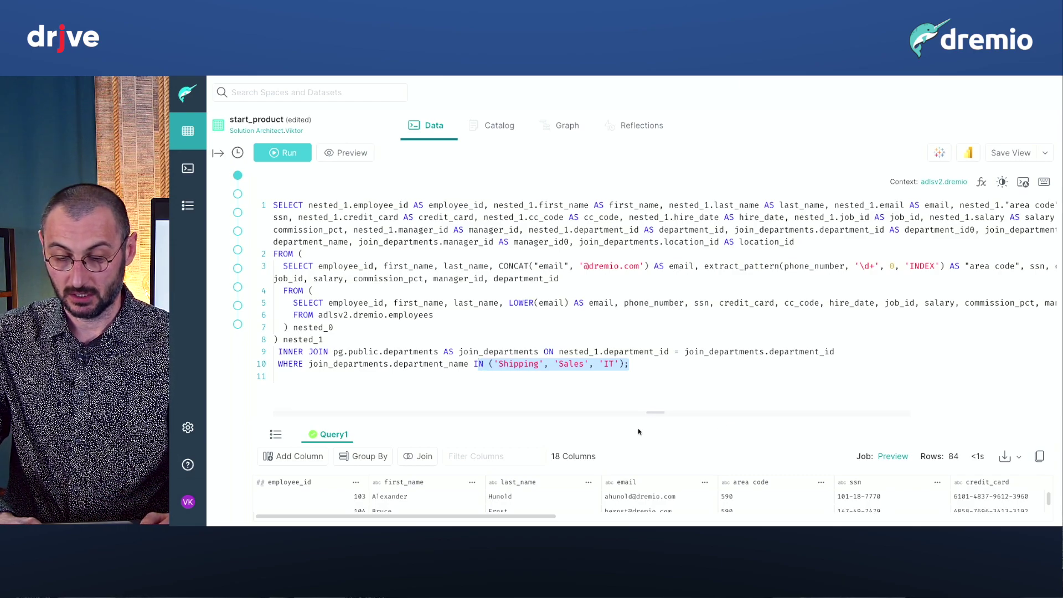
left_click_drag(656, 412, 657, 287)
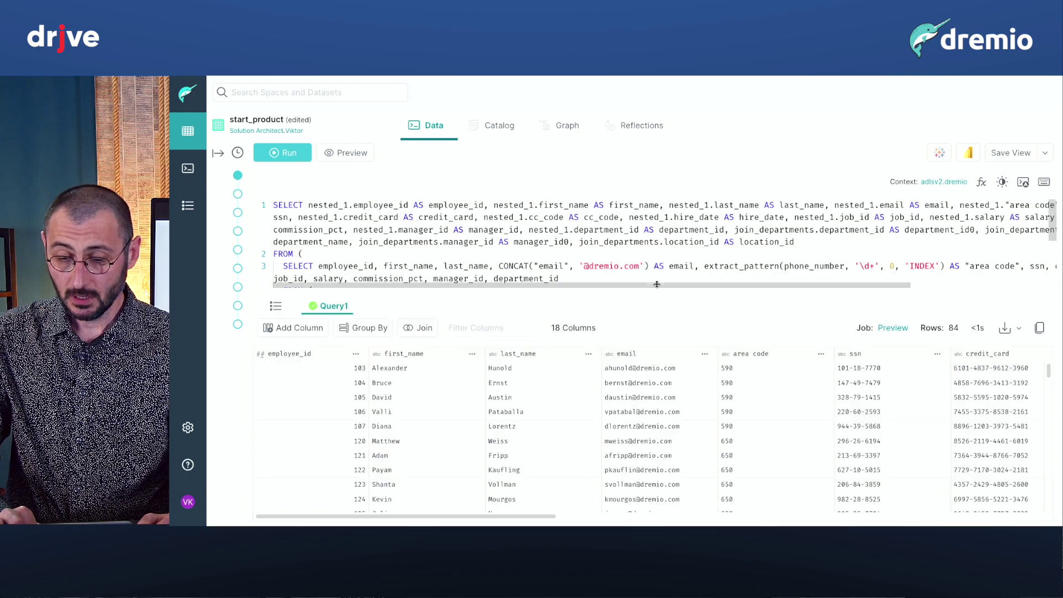
scroll(602, 250, "down", 4)
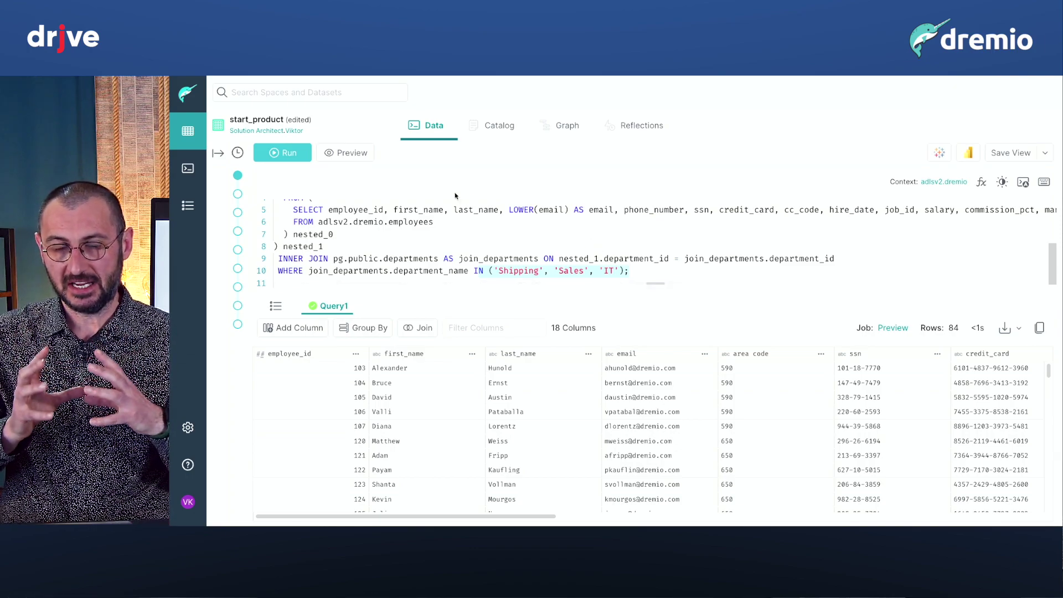
left_click(294, 130)
left_click(707, 237)
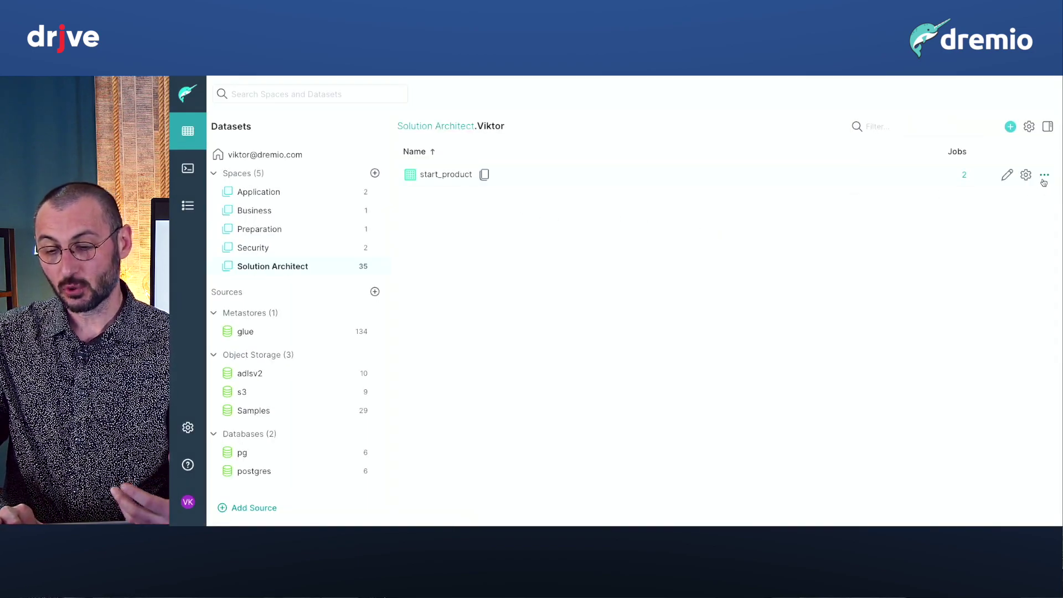
Query and preview start_product, then drop its credit_card column to leave 17 columns.
left_click(1044, 175)
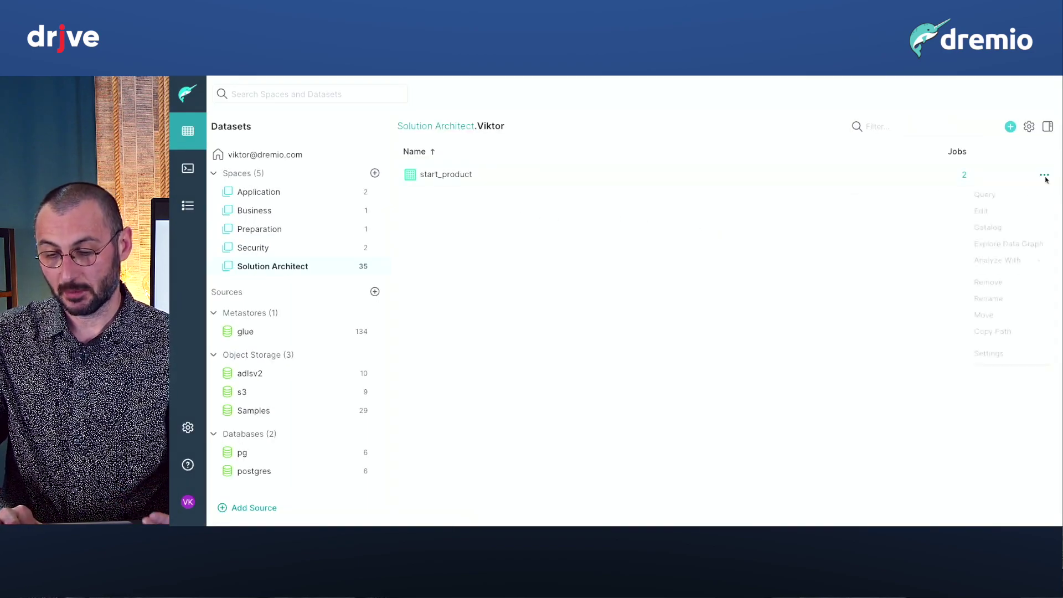
left_click(980, 197)
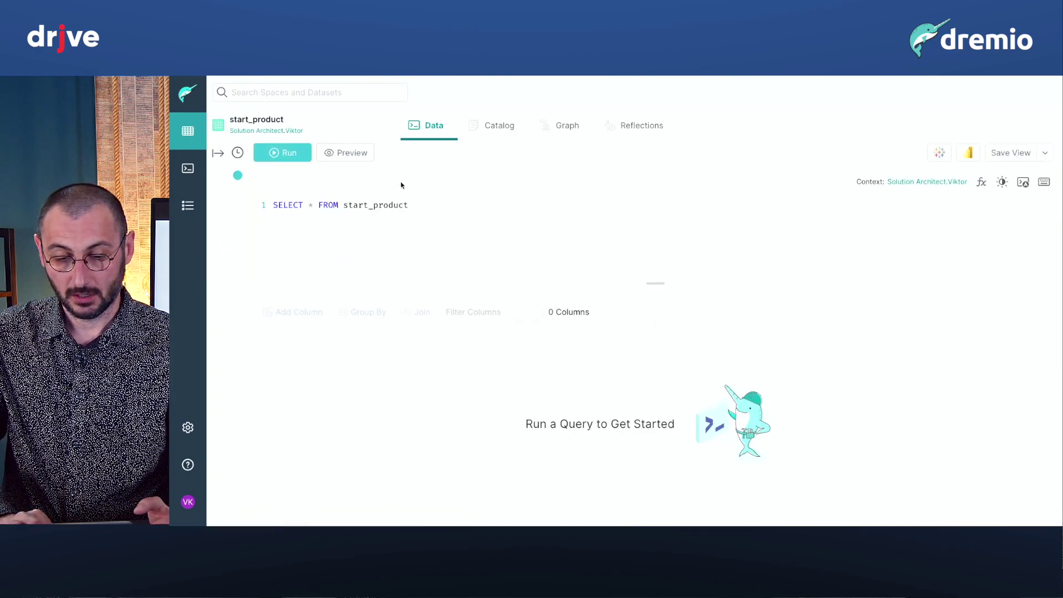
left_click(355, 154)
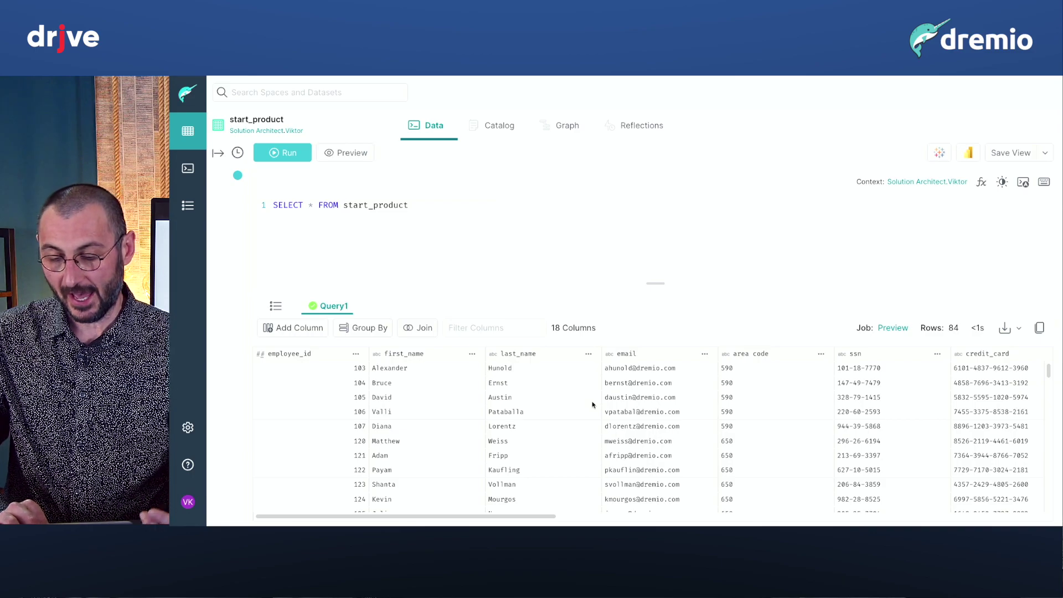
scroll(593, 405, "right", 3)
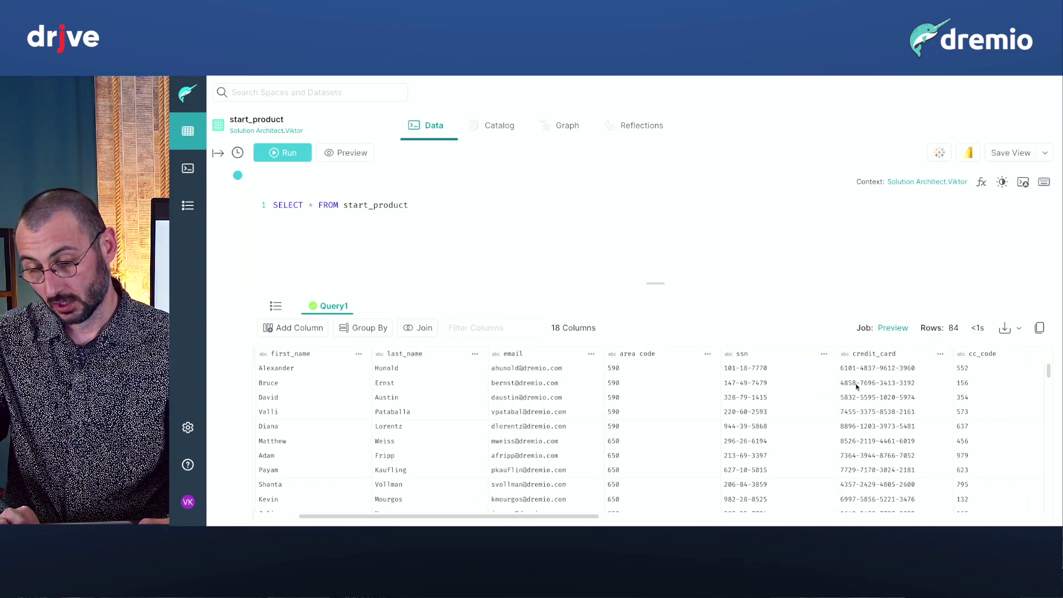
left_click(940, 355)
left_click(861, 453)
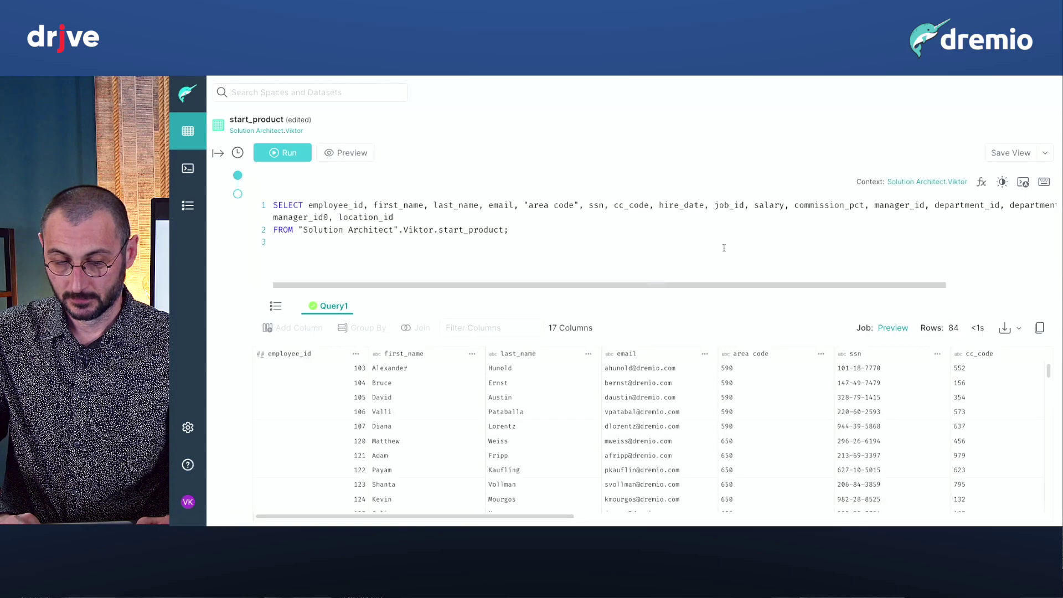
left_click(1044, 155)
Save the edited query as view secured_product in the Viktor folder under Solution Architect.
left_click(1027, 191)
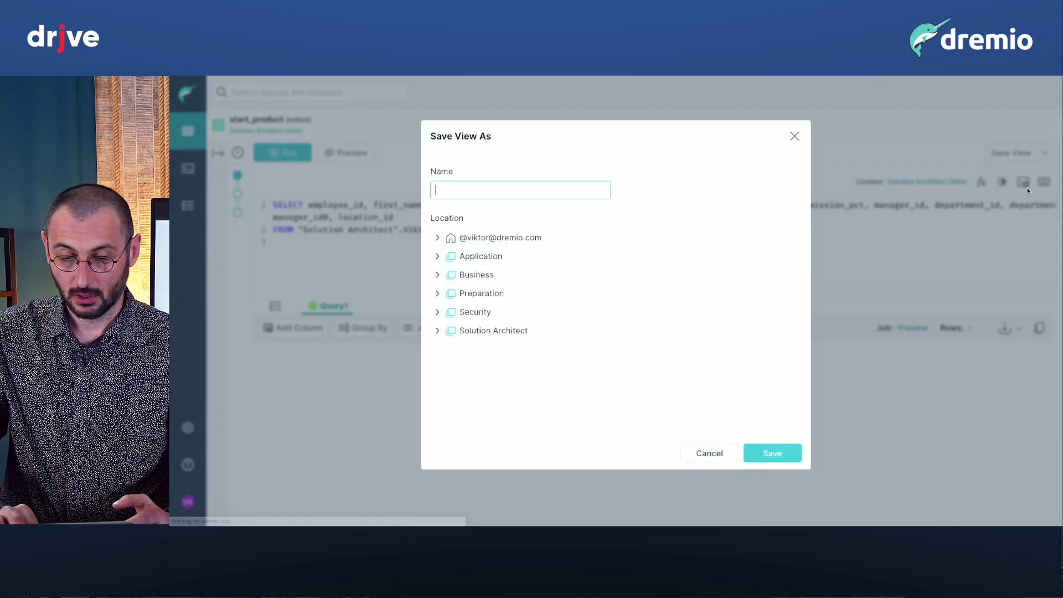
type("s")
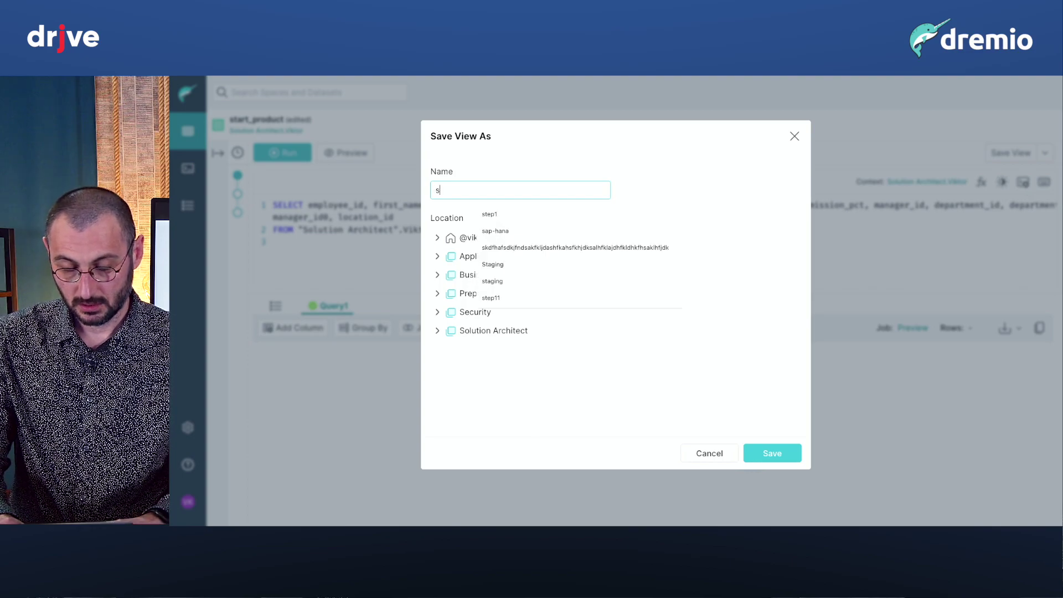
type("ecured_product")
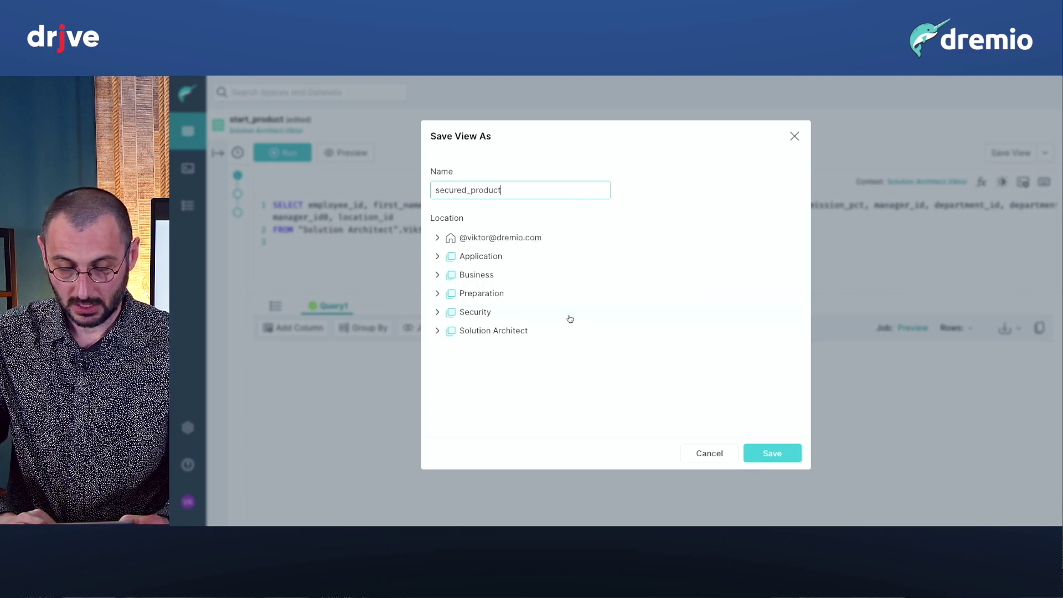
left_click(570, 318)
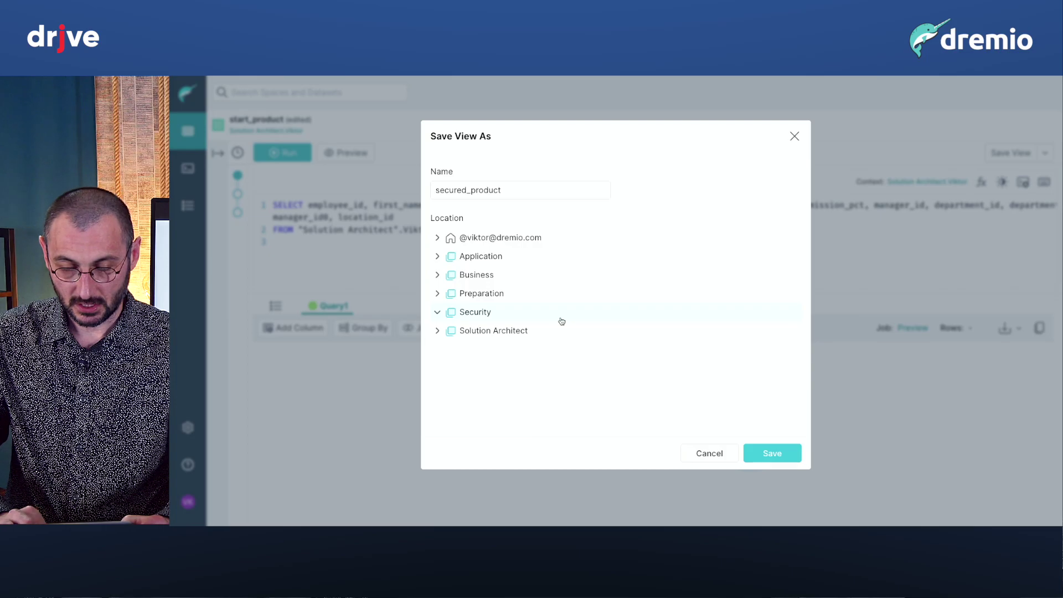
left_click(450, 333)
scroll(467, 353, "down", 3)
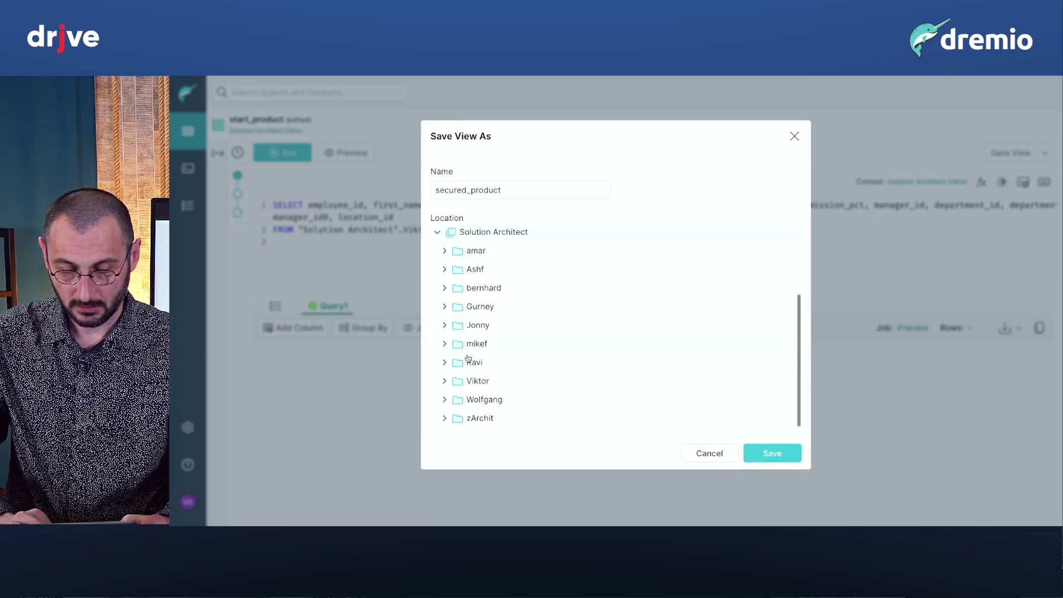
left_click(483, 399)
left_click(458, 385)
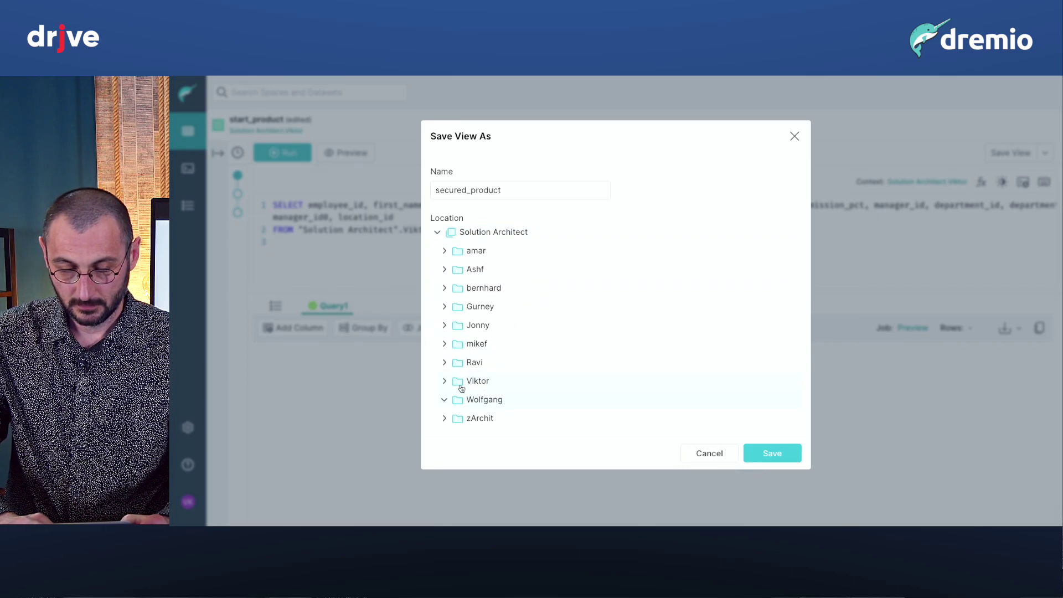
left_click(760, 453)
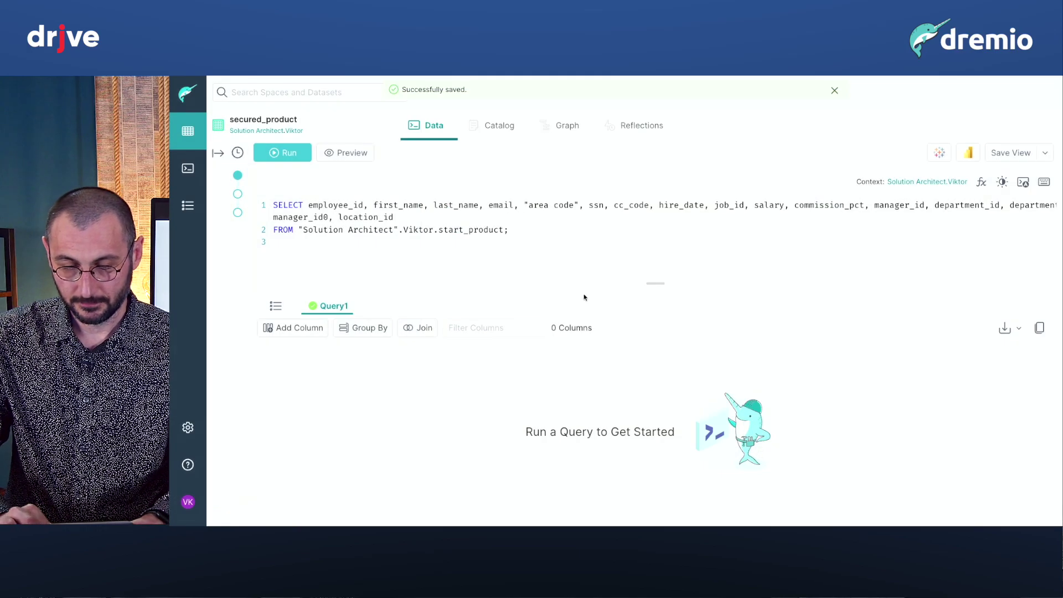
left_click(499, 132)
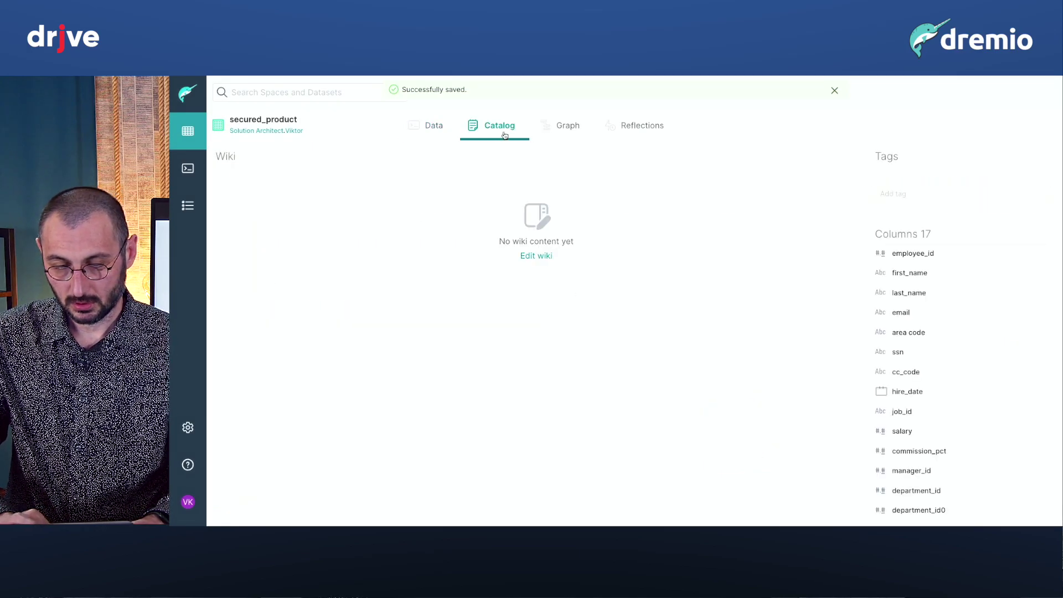
Focus the lineage graph on start_product, showing parents employees and departments and child secured_product.
left_click(563, 126)
left_click(363, 190)
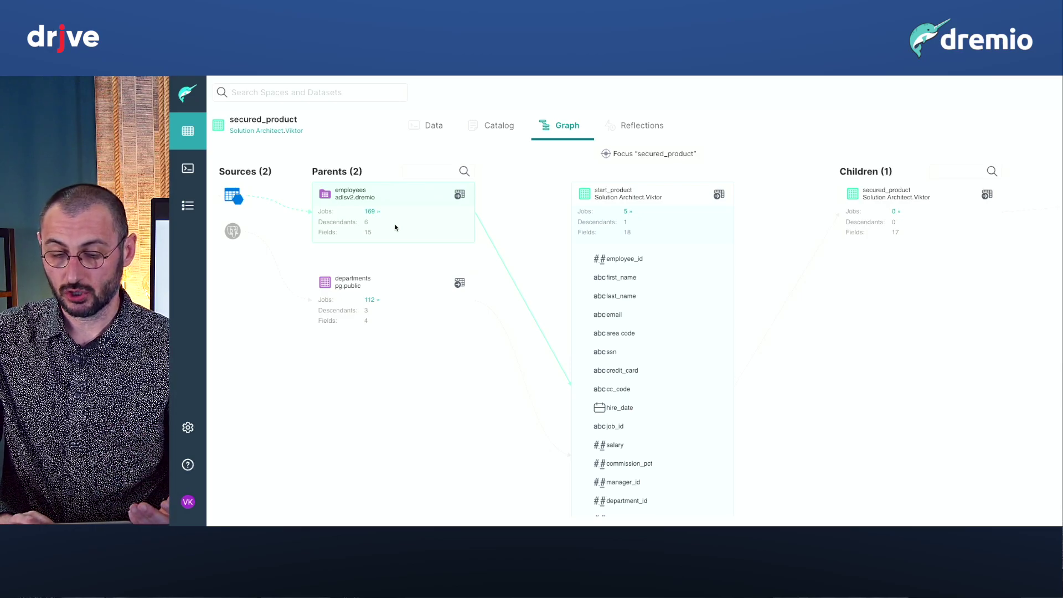
Open secured_product in the SQL editor, copy its full dataset path, and switch to JupyterLab.
left_click(925, 195)
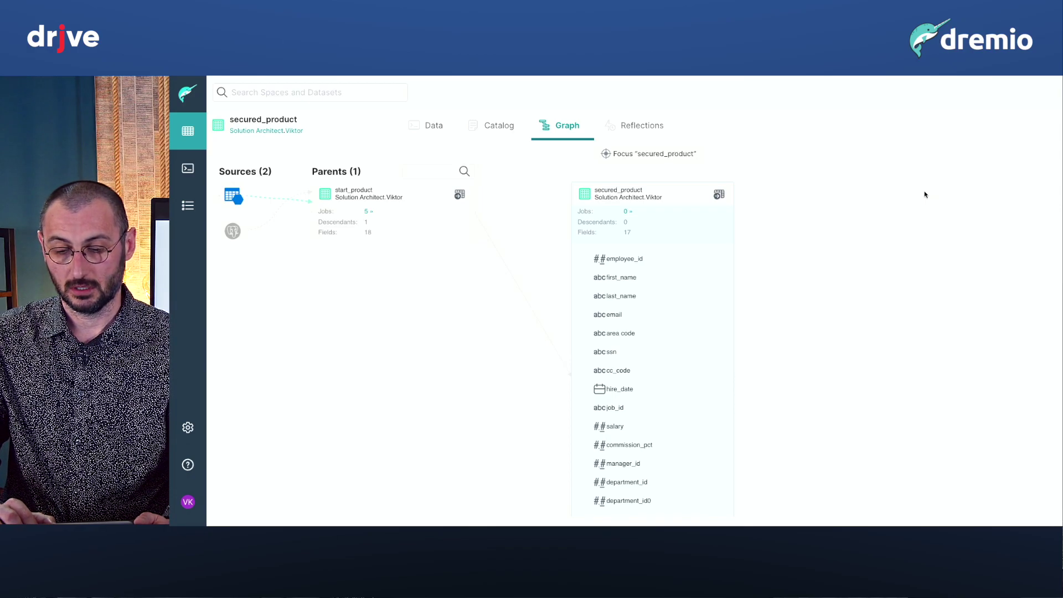
left_click(719, 195)
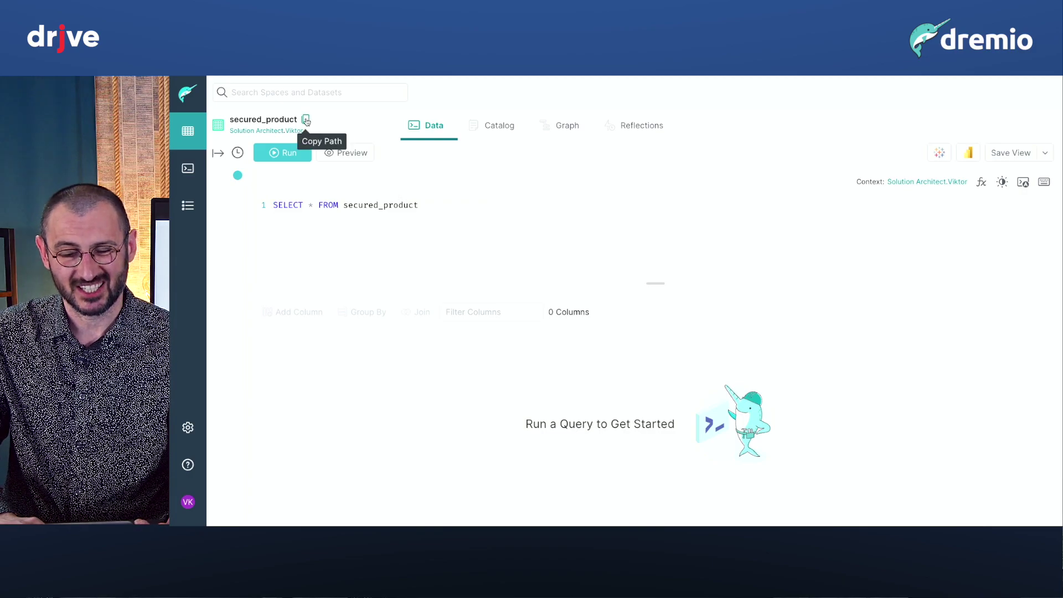
left_click(306, 122)
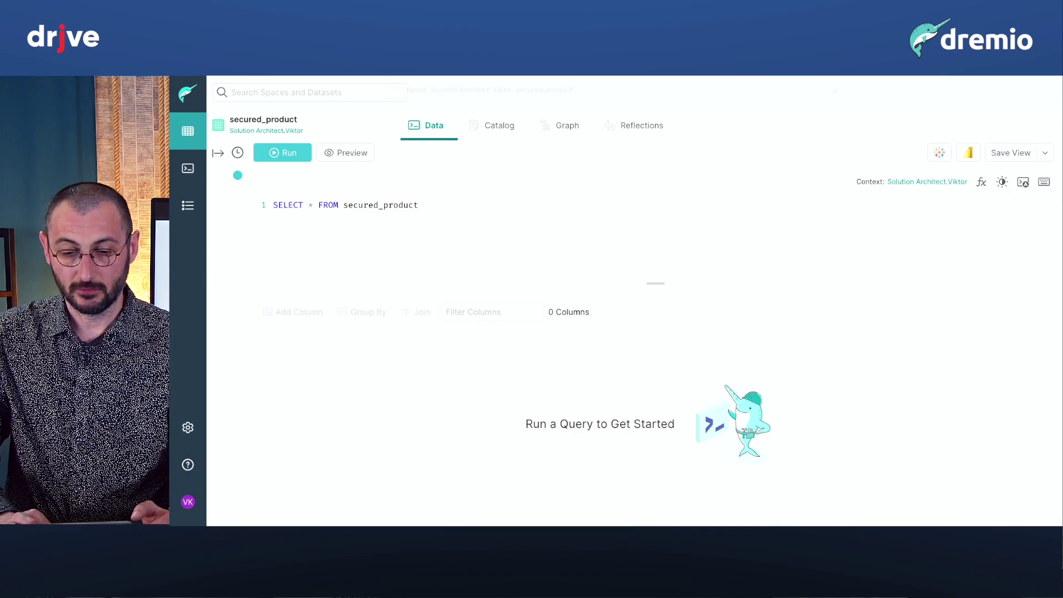
key("alt+Tab")
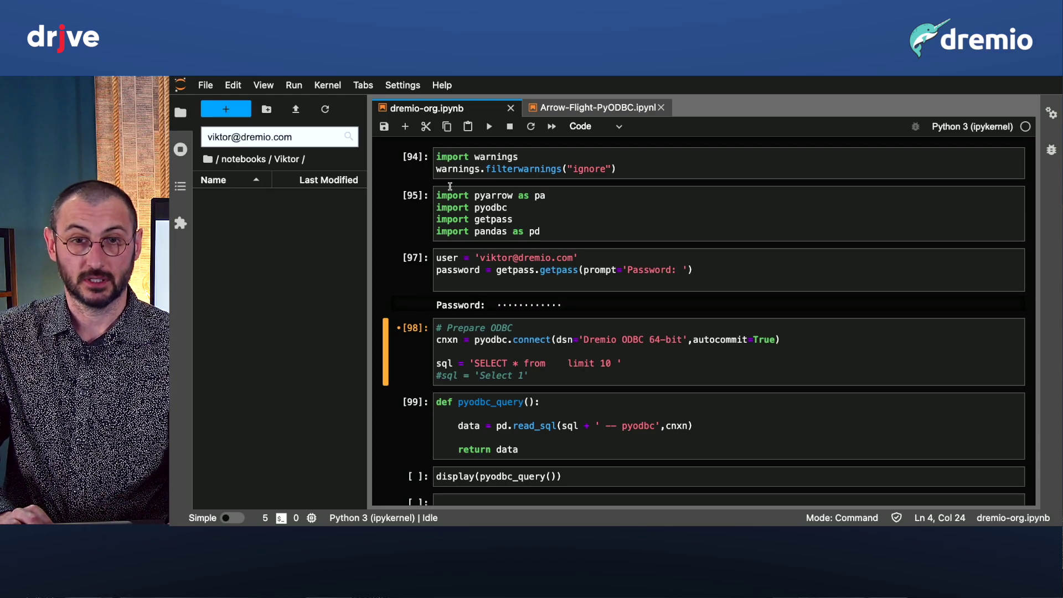
Paste the "Solution Architect".Viktor."secured_product" path into the ODBC SQL between from and limit.
scroll(564, 222, "down", 2)
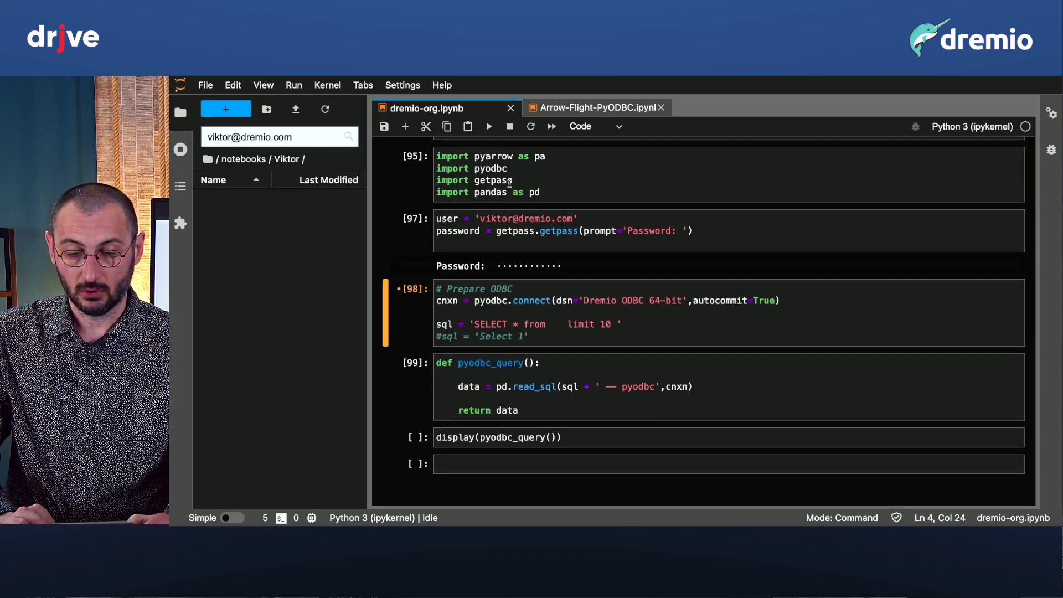
scroll(510, 182, "down", 1)
left_click(555, 300)
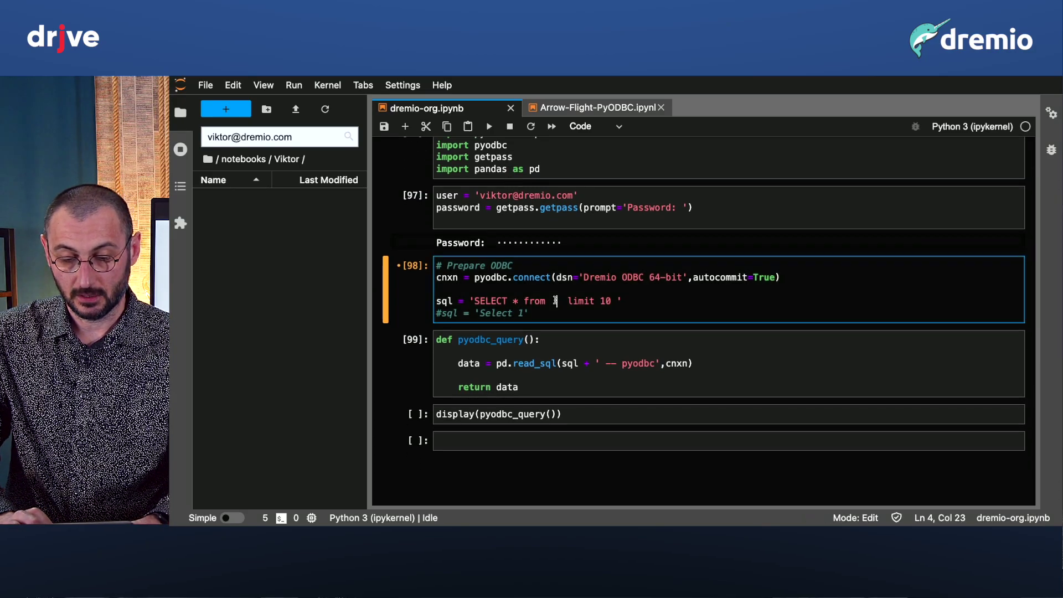
key("super+v")
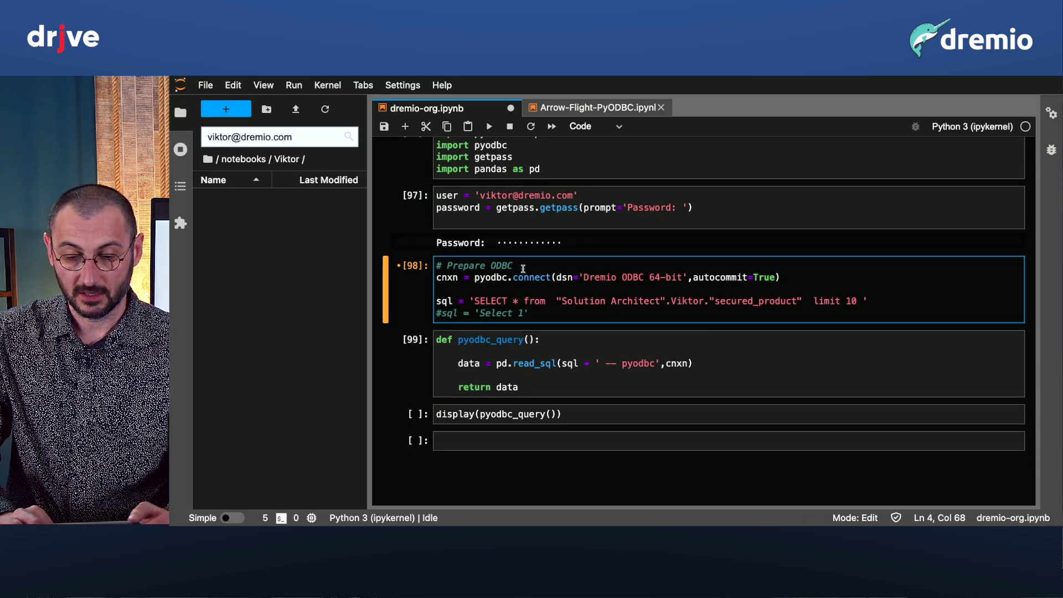
Run the connection, pyodbc_query and display cells to show the first secured_product employee rows.
left_click(490, 127)
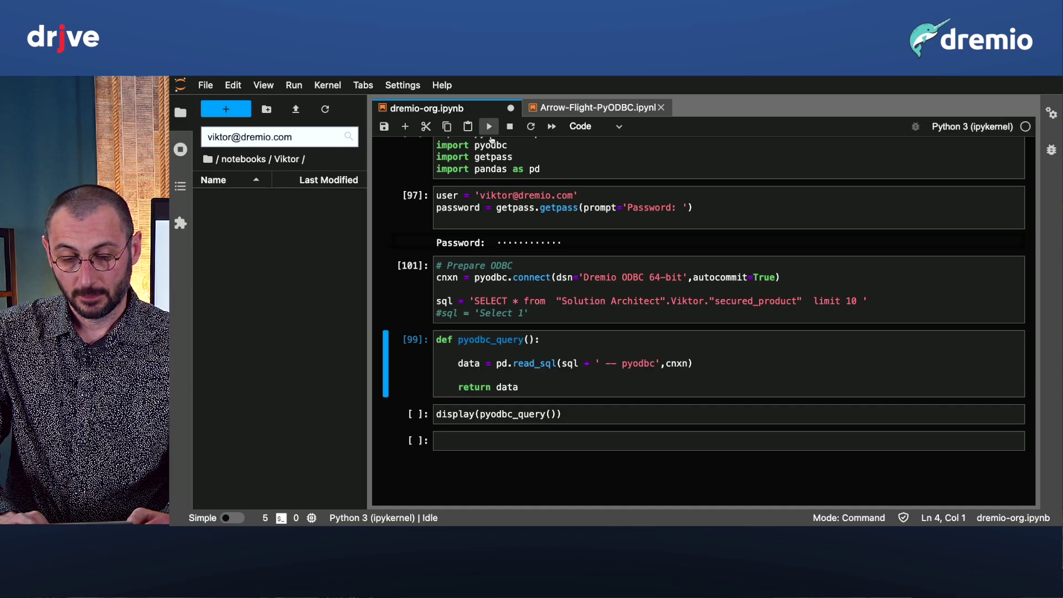
left_click(513, 370)
left_click(489, 127)
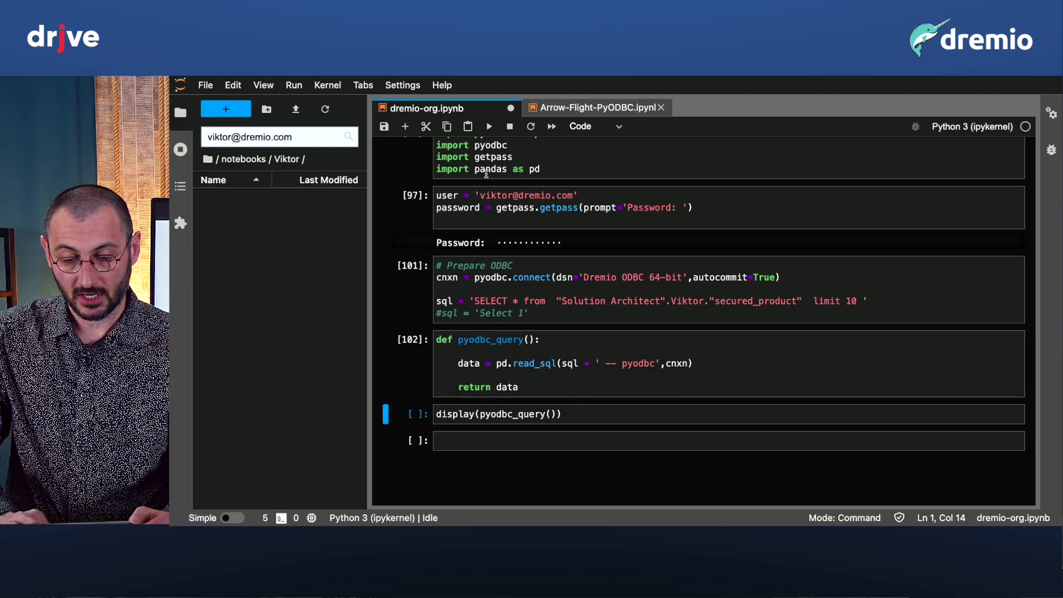
left_click(474, 414)
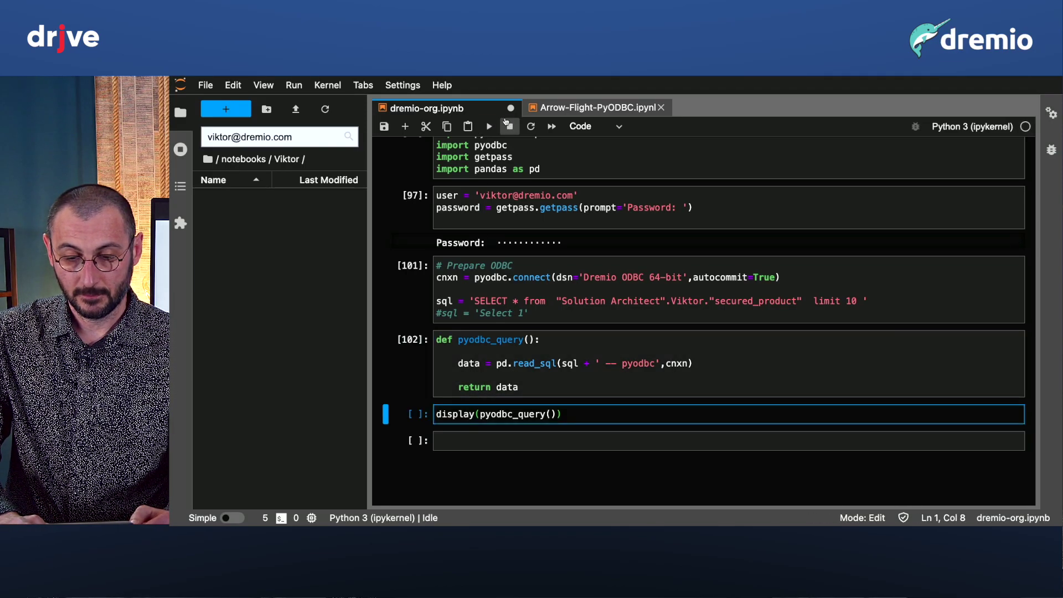
left_click(489, 126)
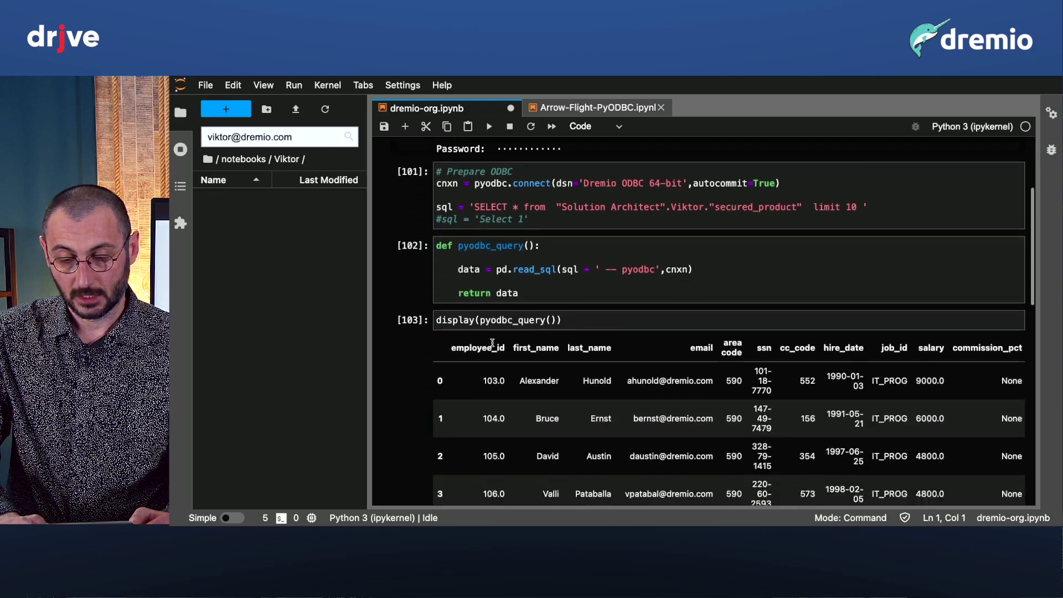
scroll(553, 360, "down", 3)
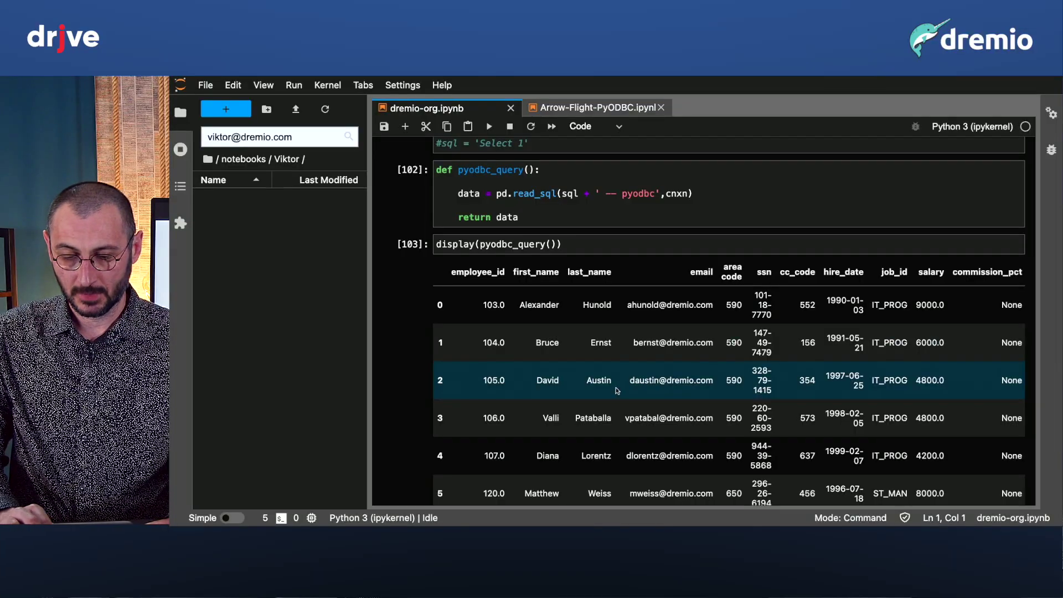
scroll(616, 390, "up", 8)
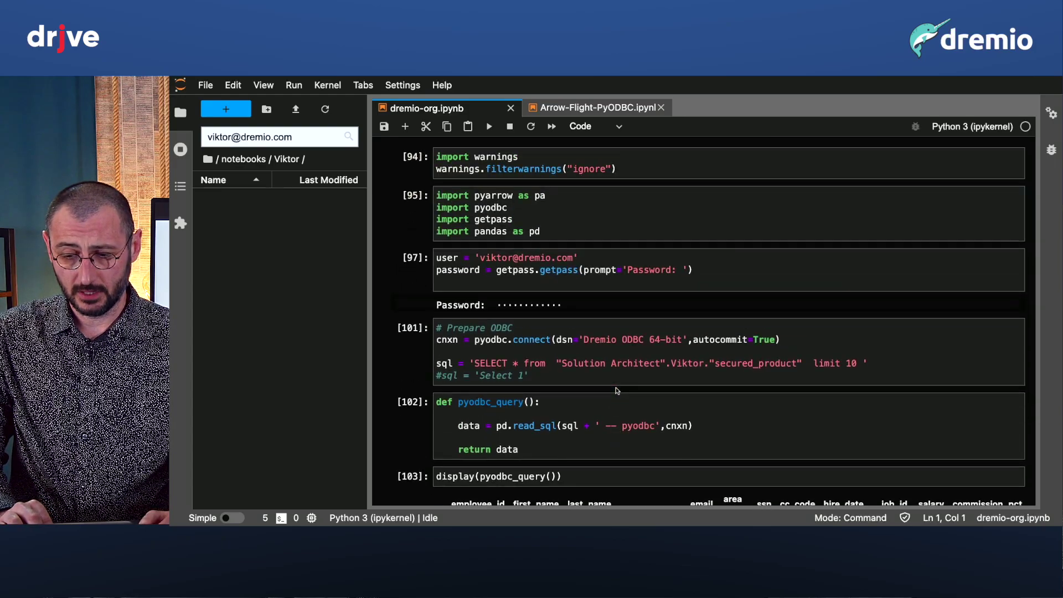
scroll(616, 390, "down", 2)
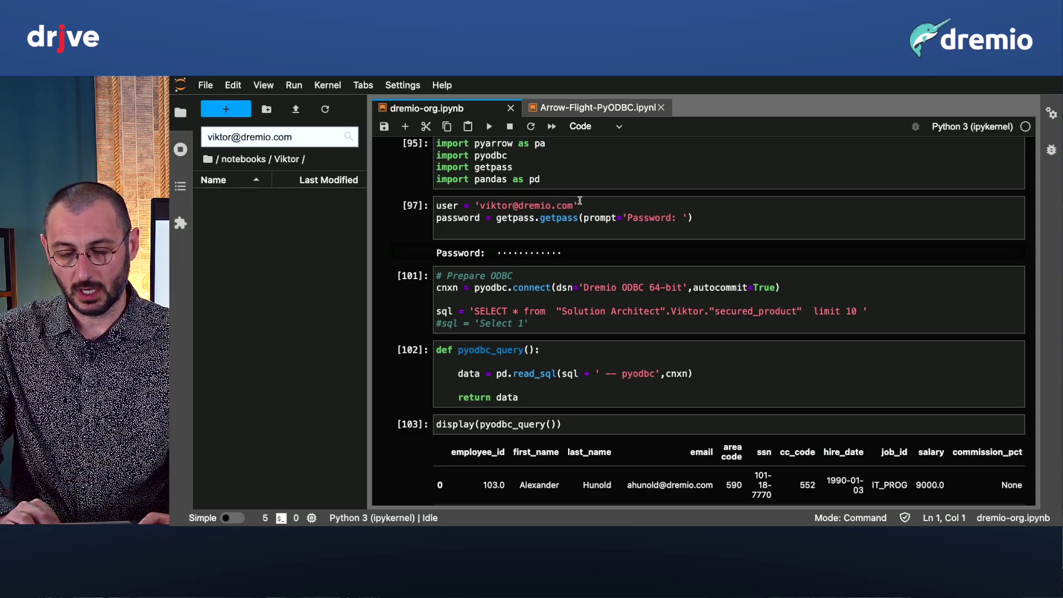
left_click(588, 108)
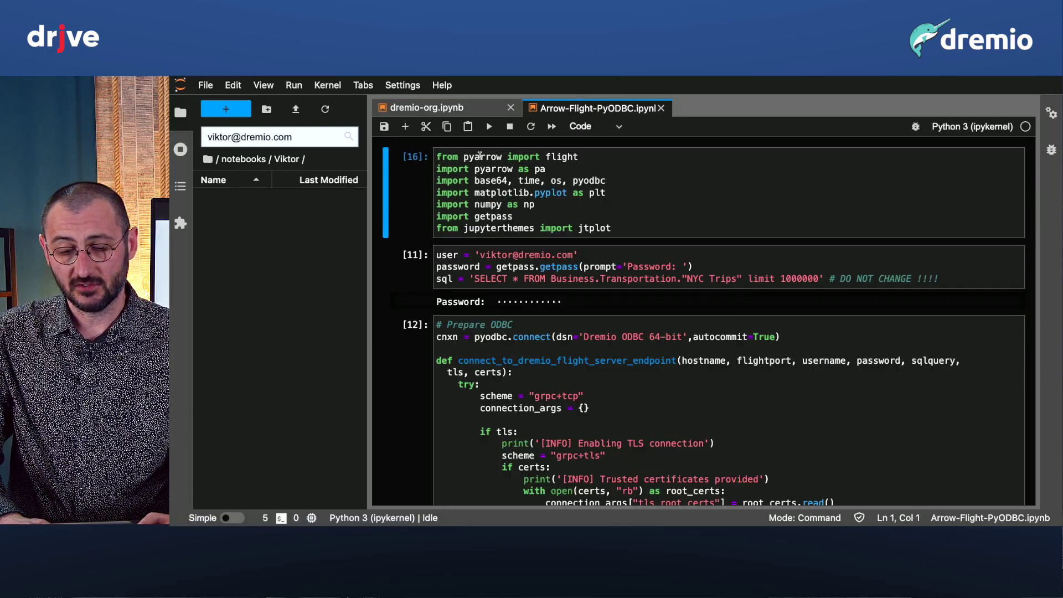
Review the pyarrow flight and pyodbc imports and the 1000000 row limit in the query.
left_click(477, 156)
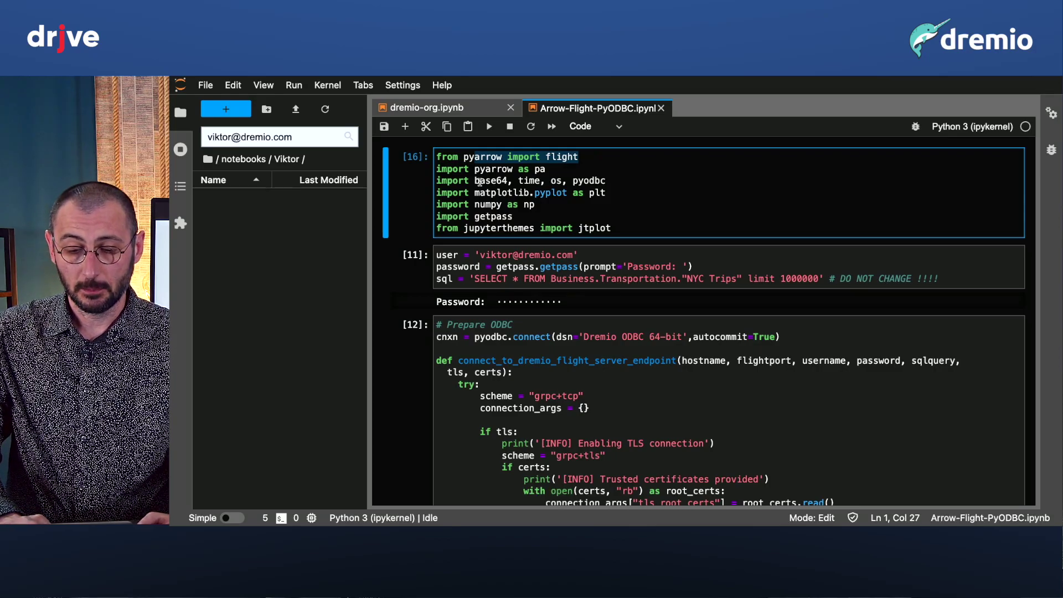
left_click(599, 178)
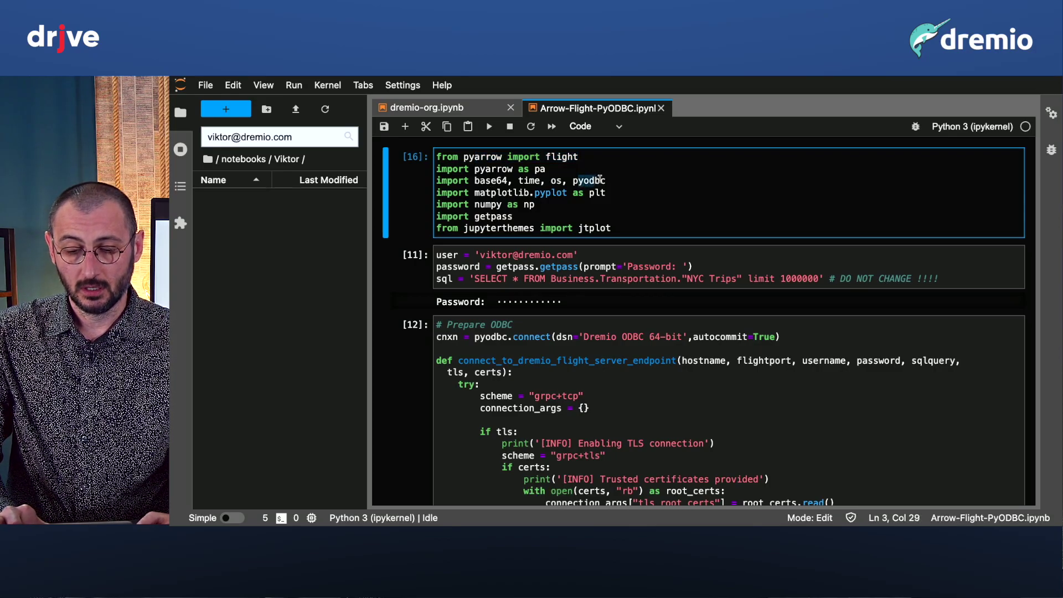
double_click(600, 179)
scroll(562, 284, "down", 1)
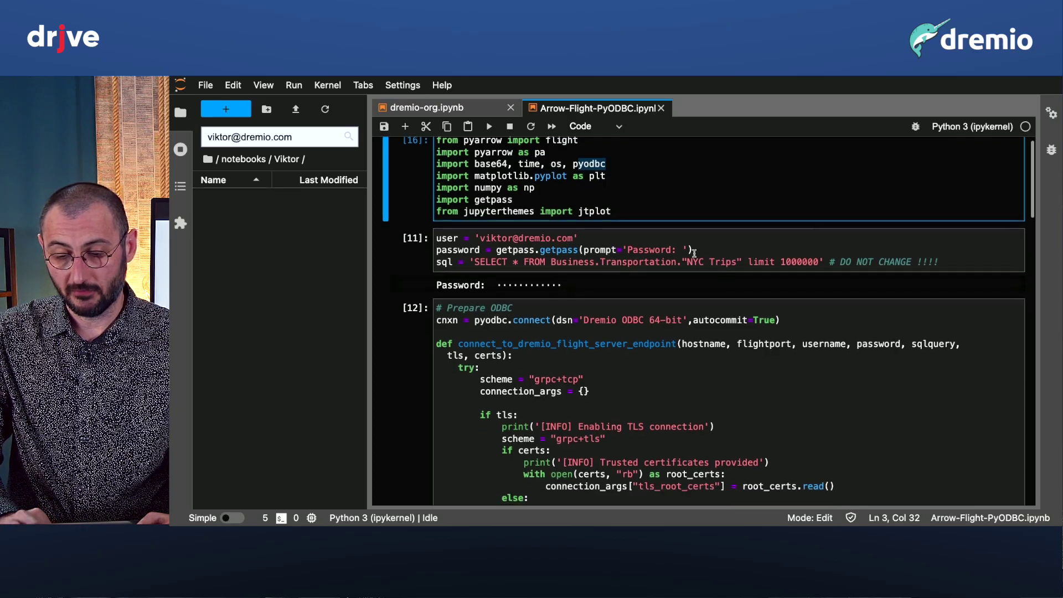
left_click_drag(818, 261, 777, 260)
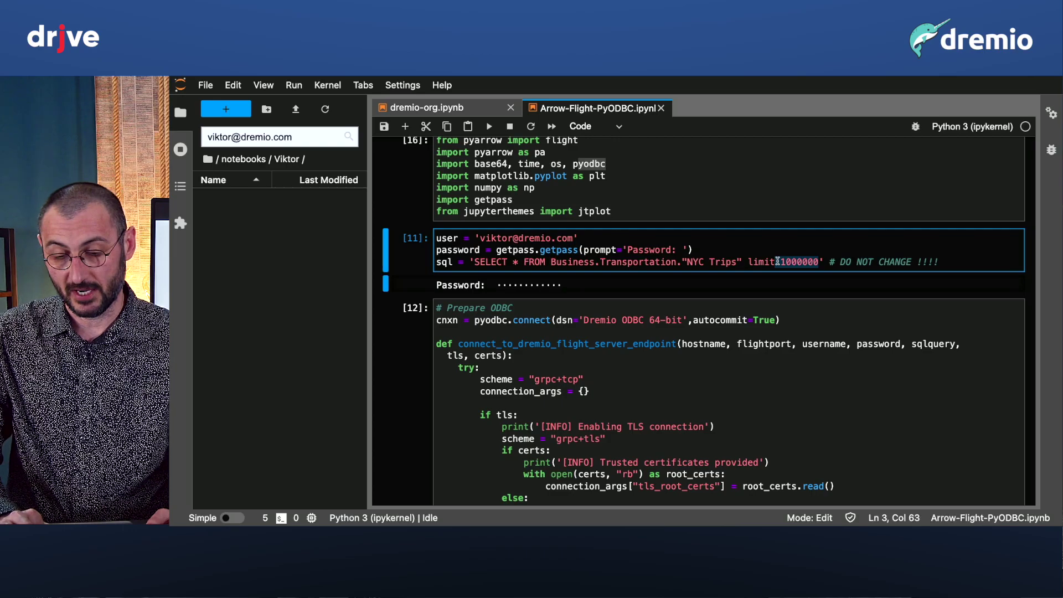
Go through the pyodbc_query and flight_query timing cells down to the load-time comparison output.
scroll(642, 347, "down", 10)
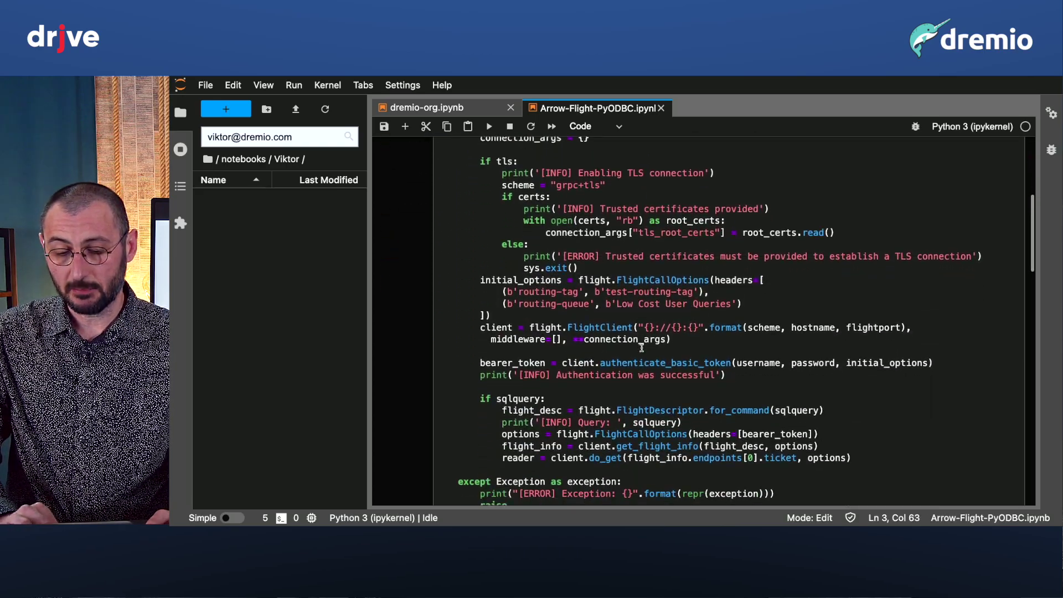
scroll(642, 346, "down", 12)
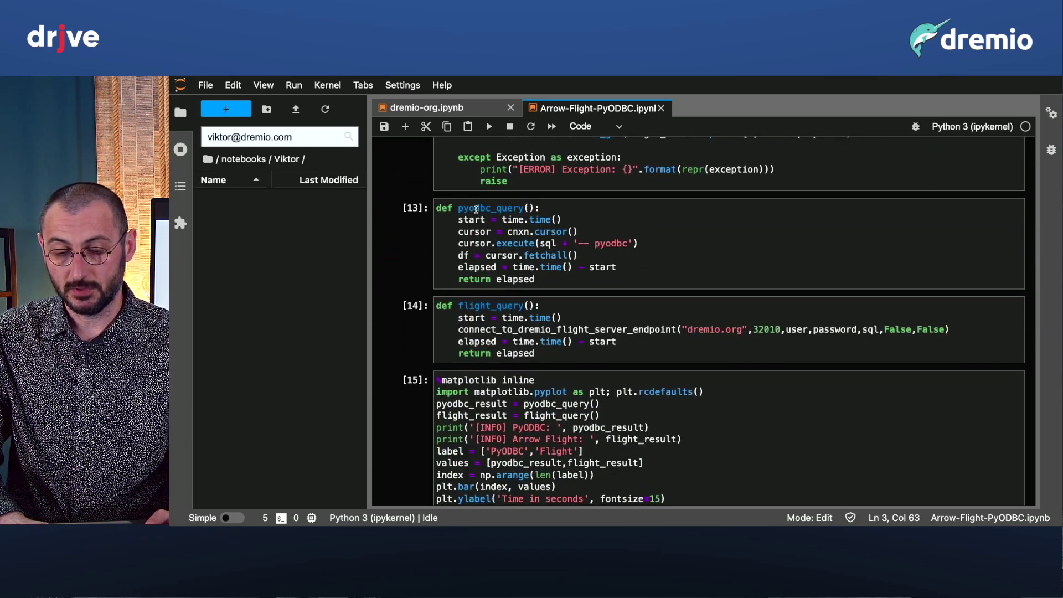
left_click(476, 209)
left_click(480, 303)
scroll(501, 366, "down", 3)
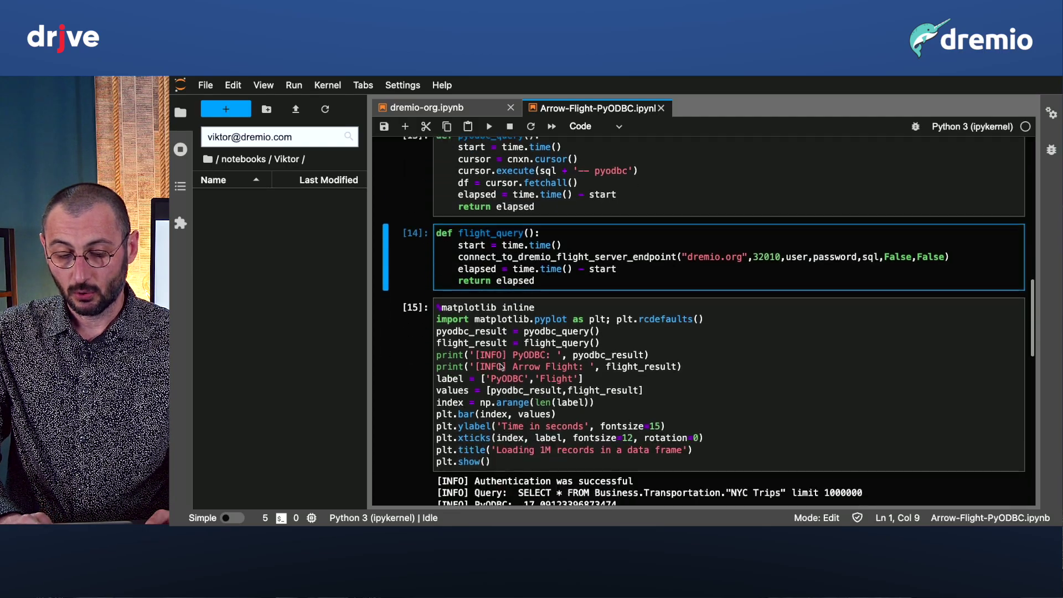
scroll(501, 367, "down", 7)
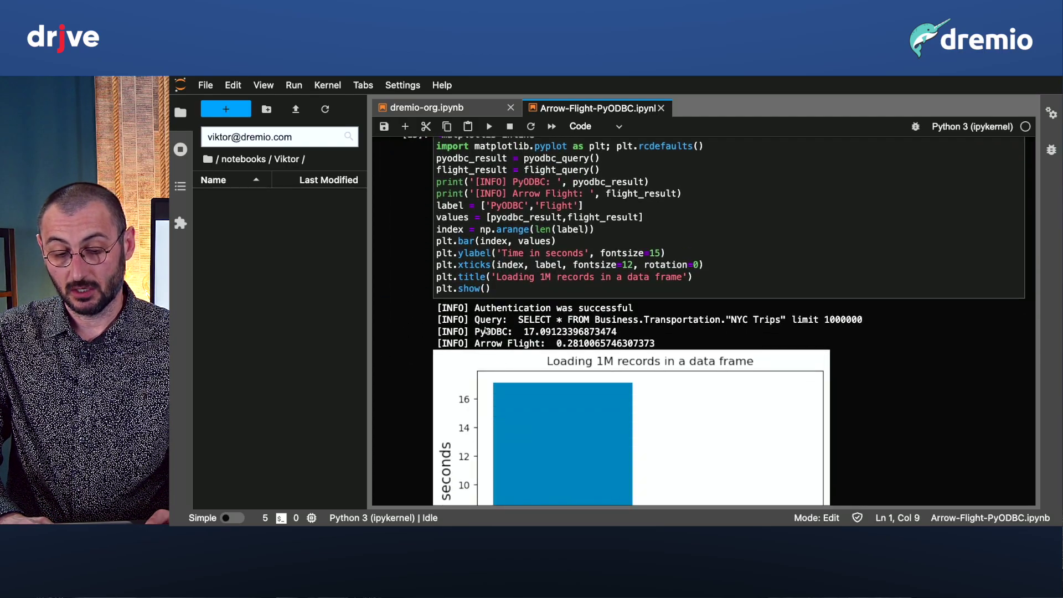